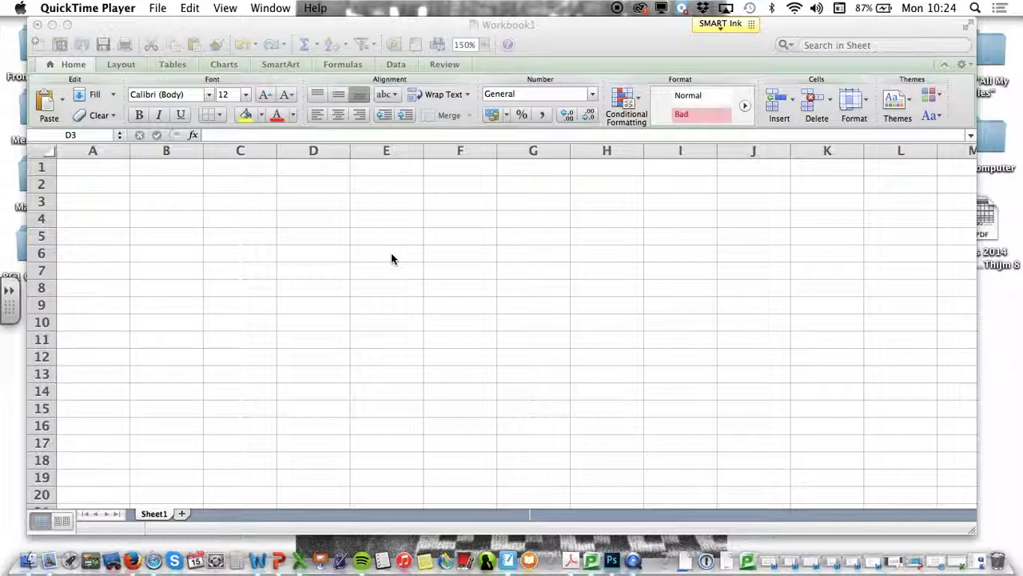
Step: Enter the heading Time in cell A2 and the heading Conditions in cell B1
click(99, 189)
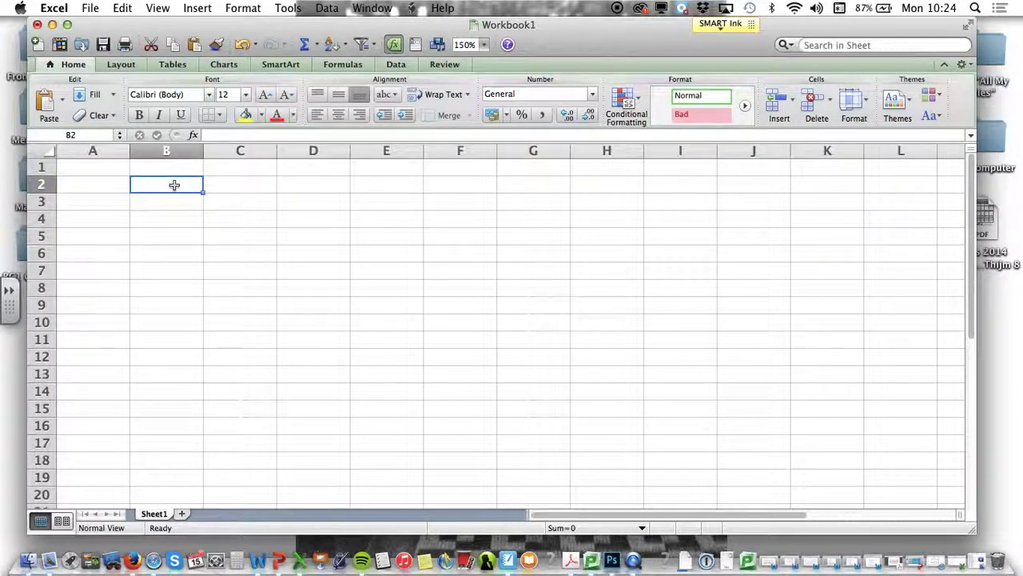
click(104, 183)
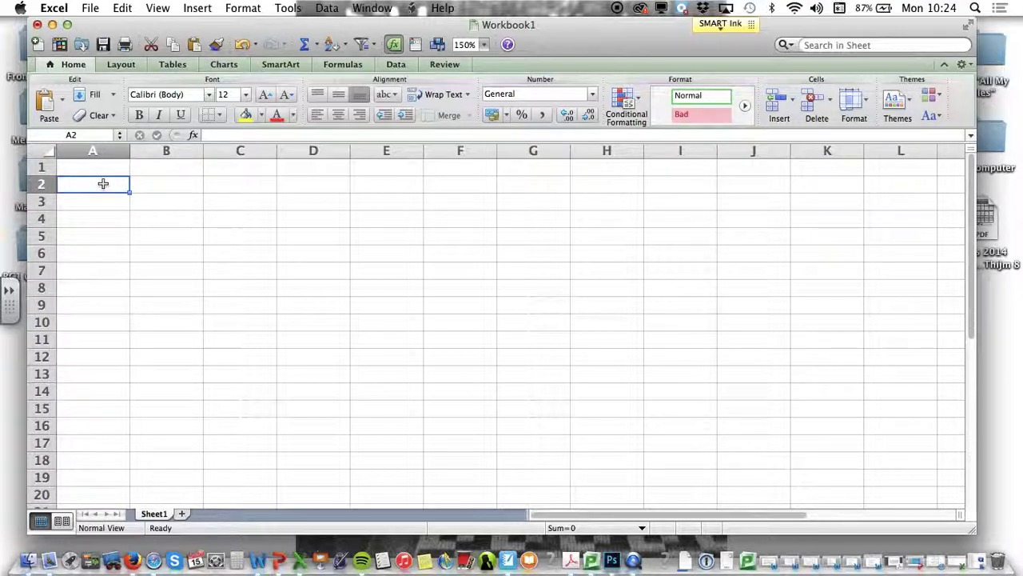
text(Time)
key(Tab)
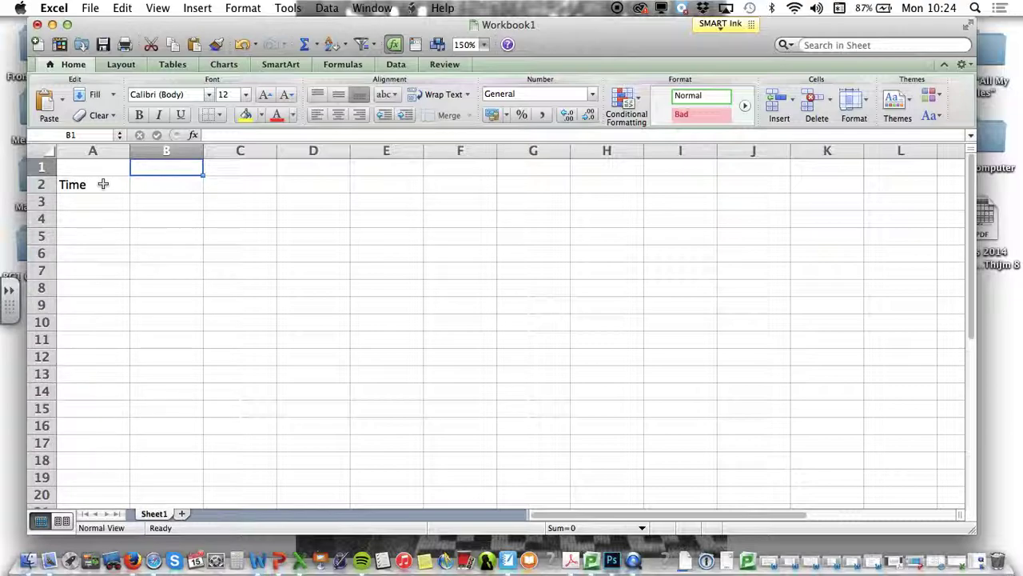
text(Conditions)
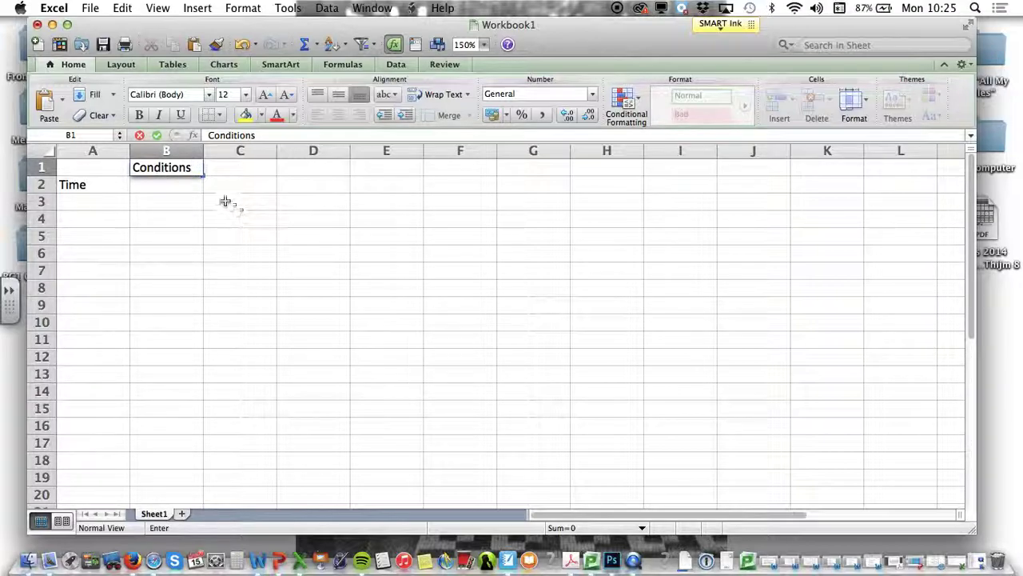
Step: Enter the column headings UV, Dark and Light in cells B2 to D2
click(181, 186)
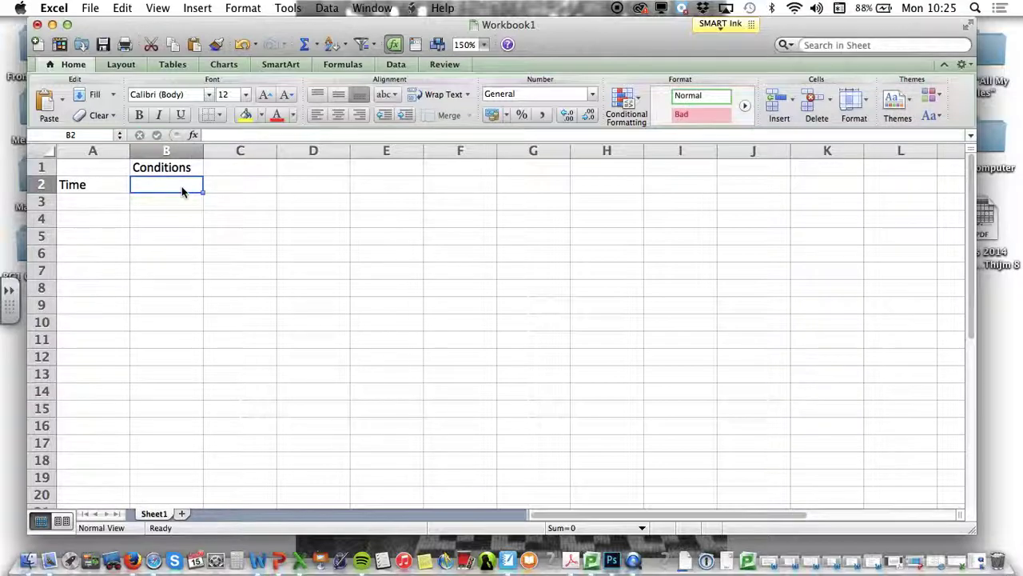
text(UV)
key(Tab)
text(D)
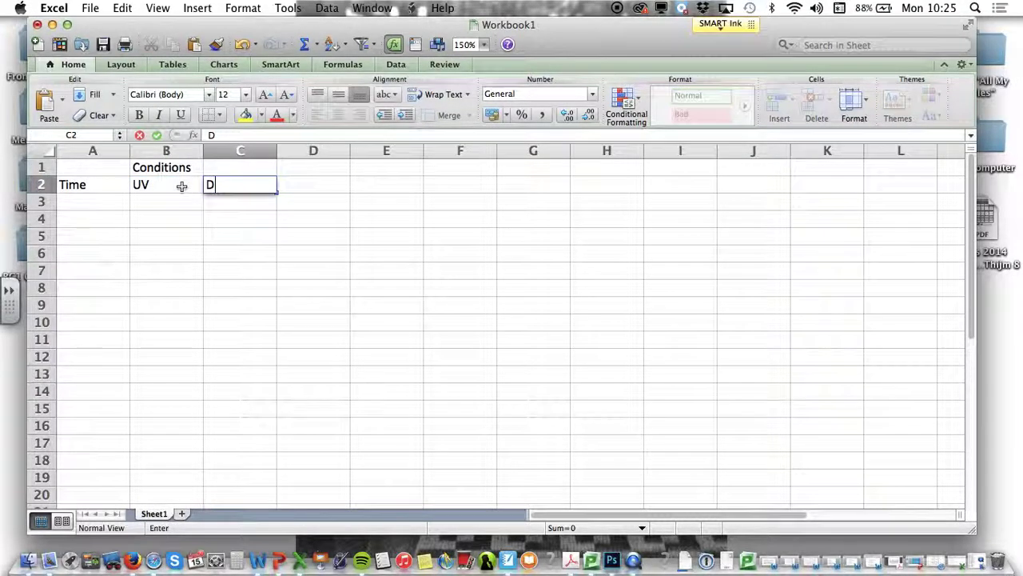
text(Aark)
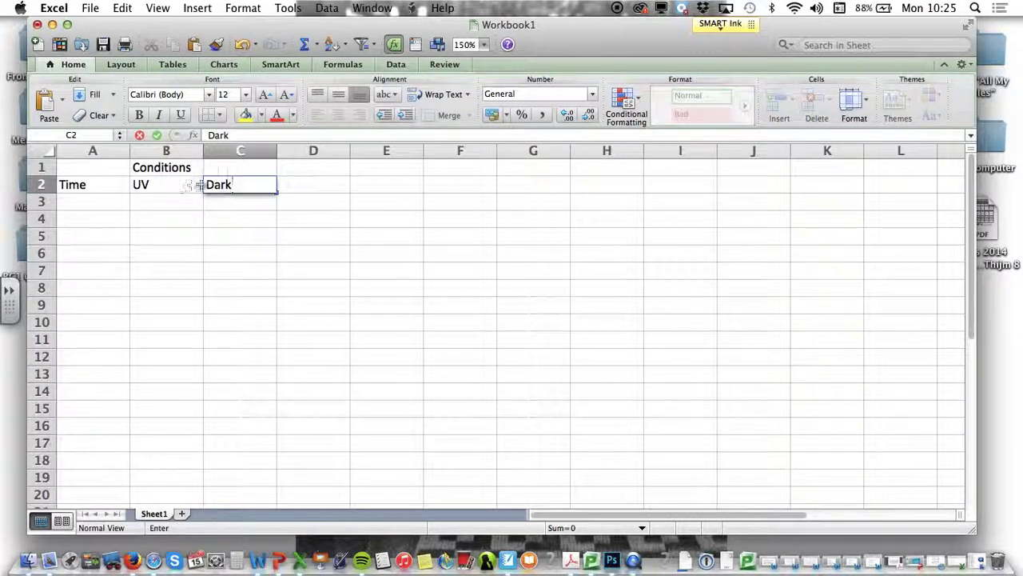
click(309, 183)
text(Light)
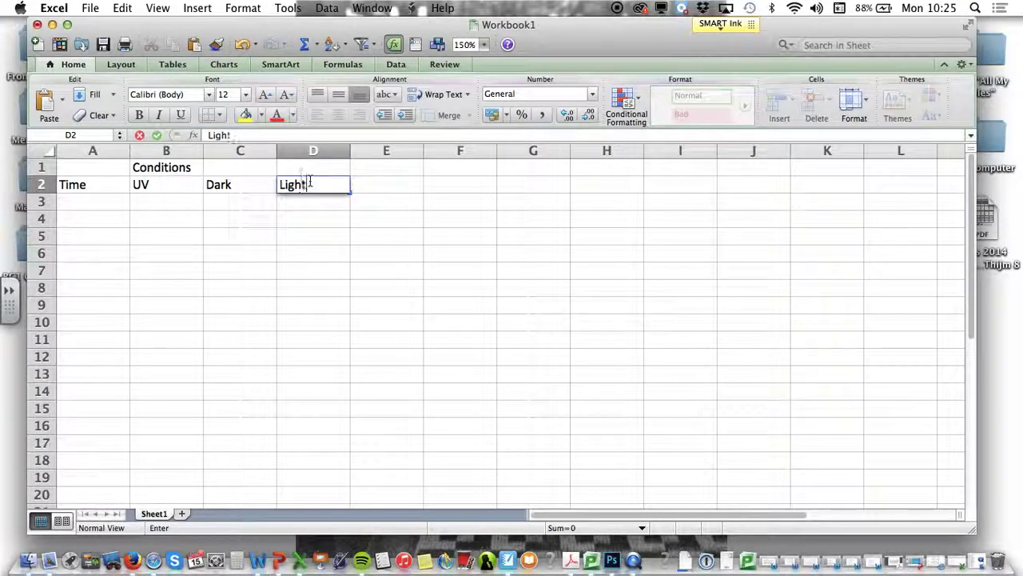
key(Tab)
Step: Fill the Time column with the values 0 to 7 in cells A3 to A10
key(Left)
key(Left)
key(Left)
key(Left)
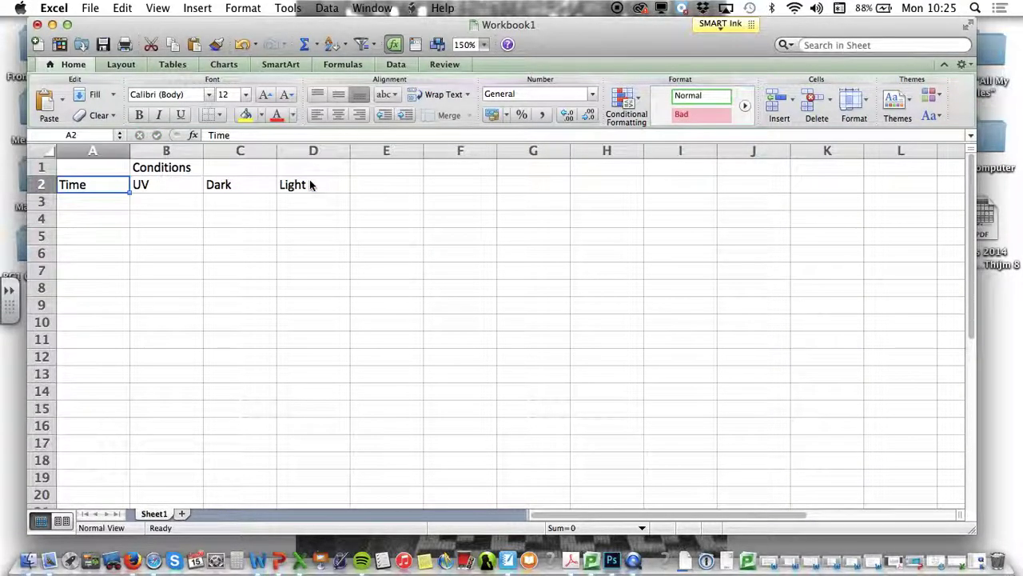
click(81, 200)
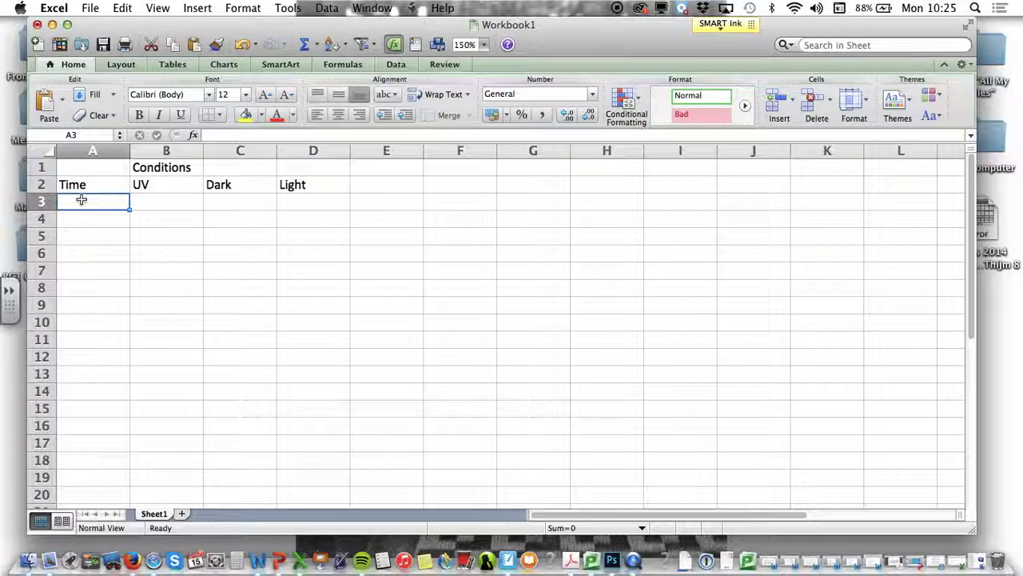
text(0)
key(Return)
text(1)
key(Return)
text(2)
key(Return)
text(3 4)
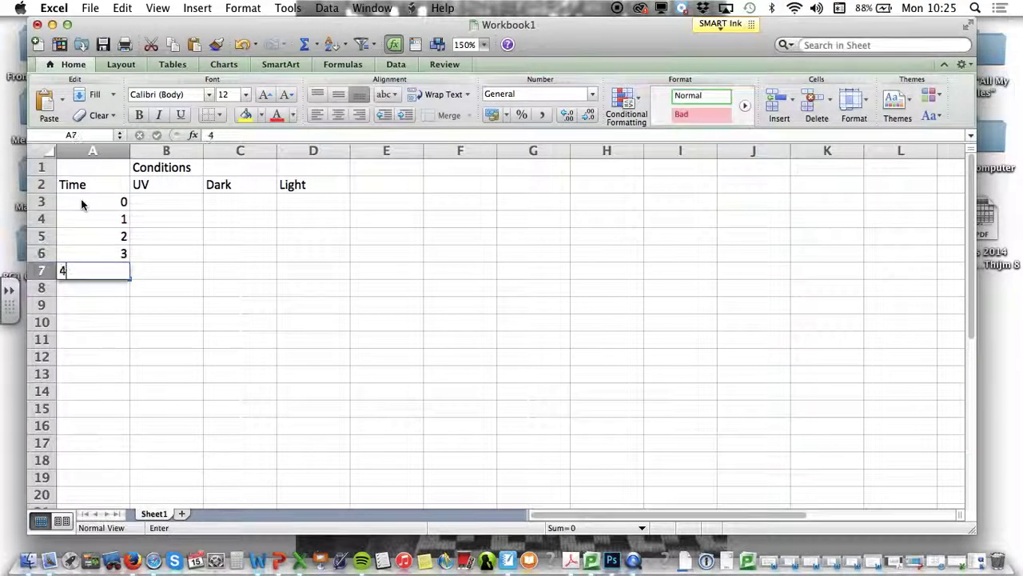
key(Return)
text(5)
key(Return)
text(6)
key(Return)
text(7)
key(Return)
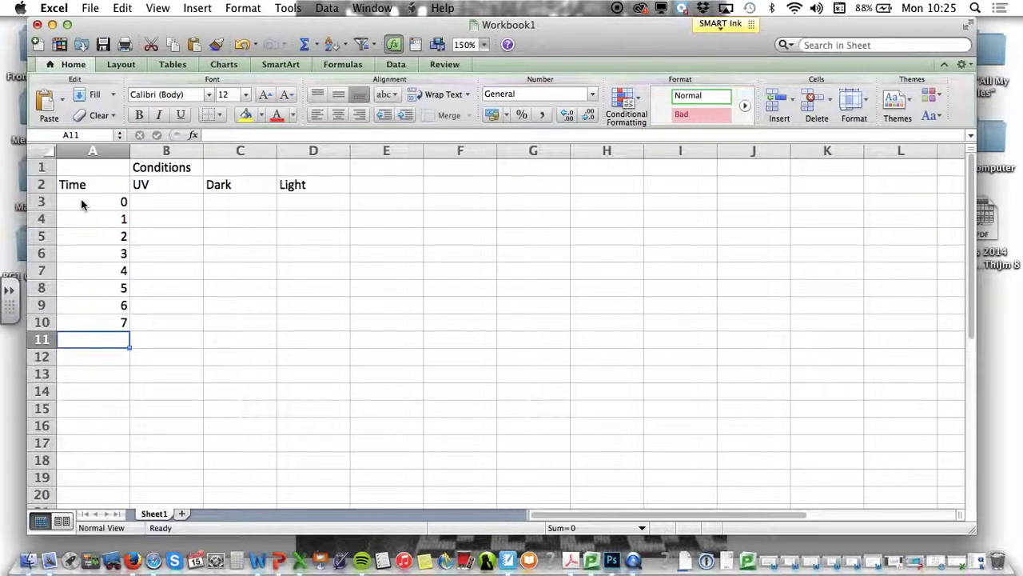
key(Right)
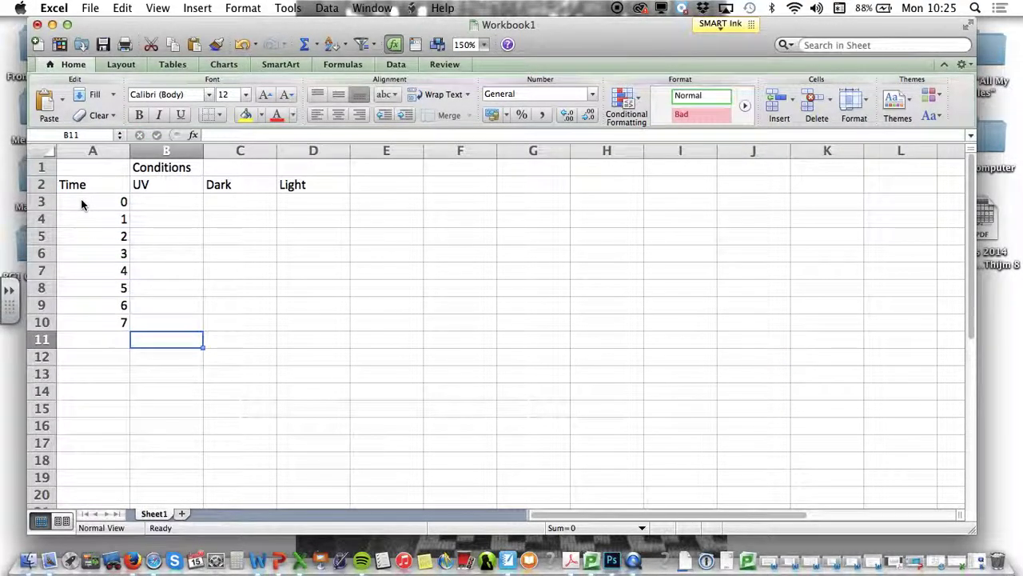
Step: Replace the heading in cell B1 with "Number of seeds germinated"
click(162, 168)
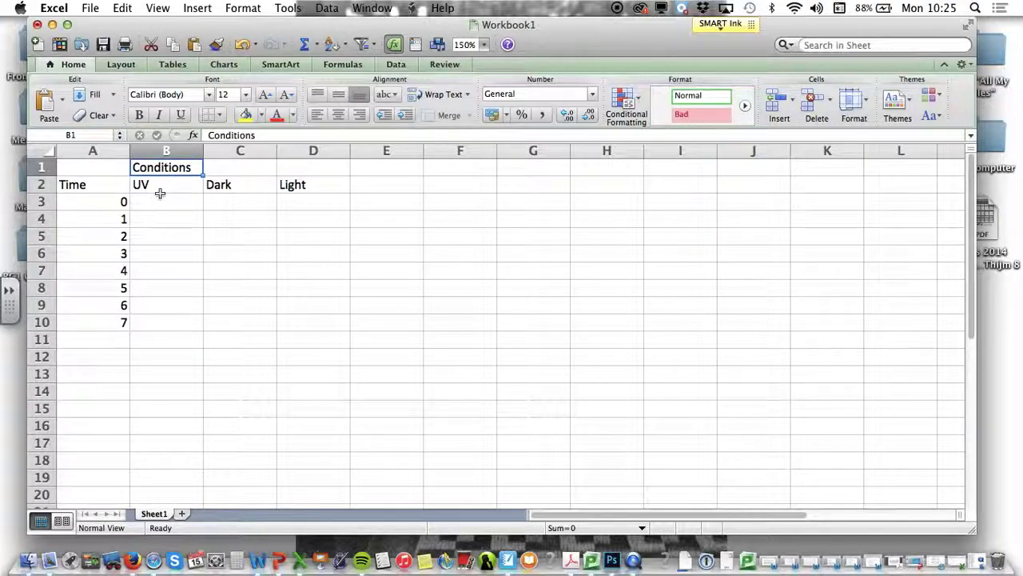
key(Delete)
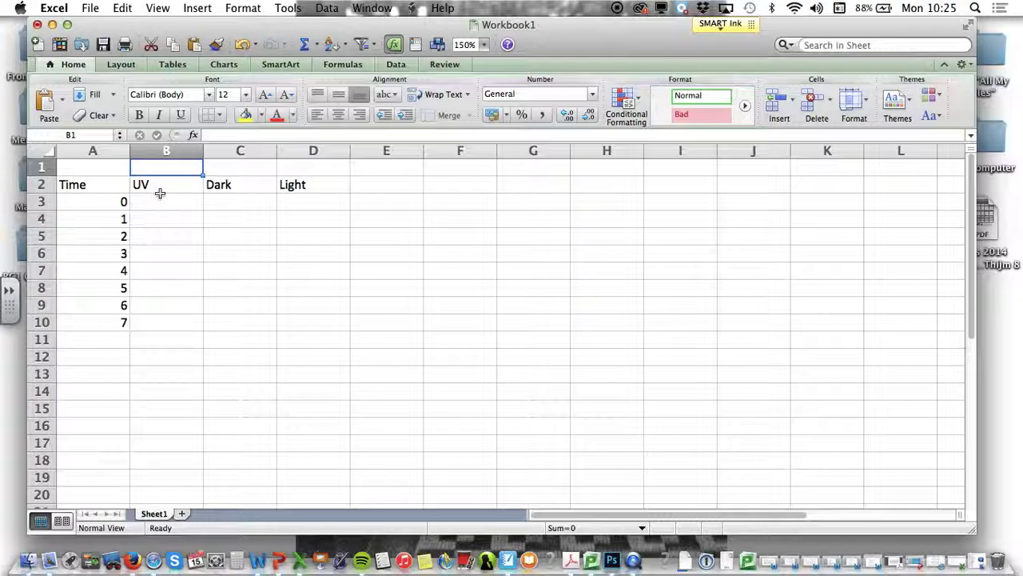
text(Number of seeds)
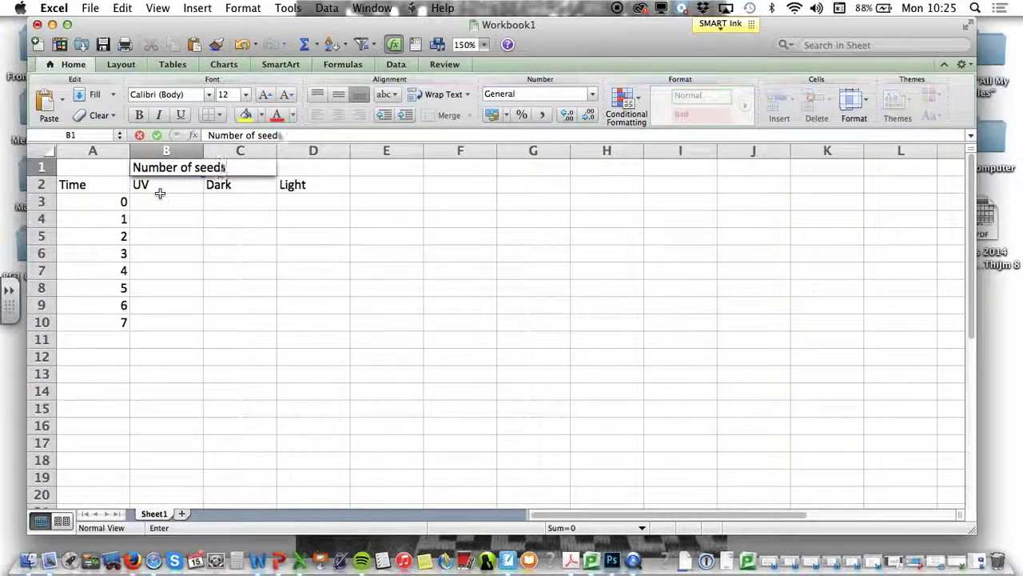
text( germinated)
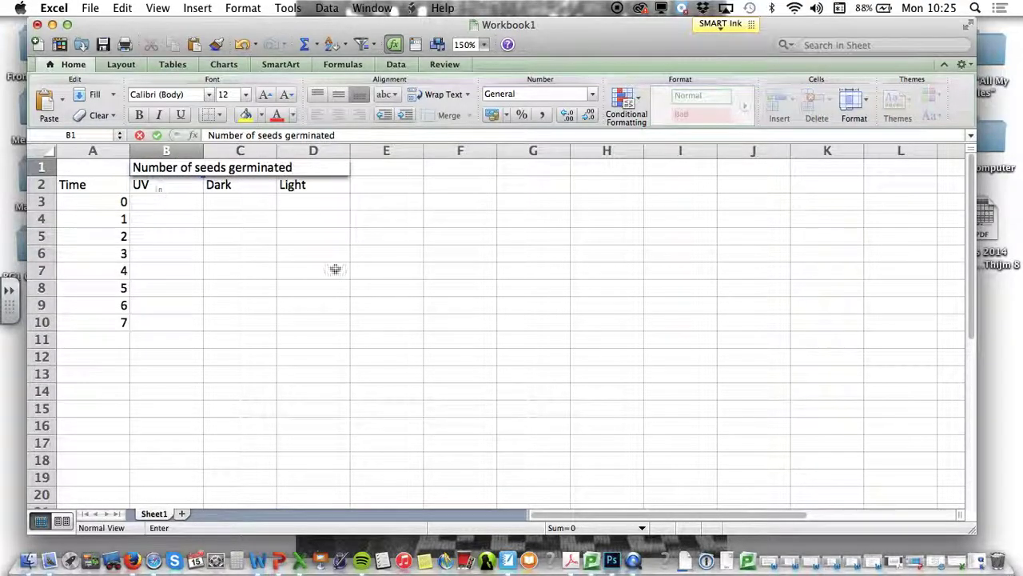
click(335, 270)
Step: Merge and center cells B1 to D1 so the heading spans the UV, Dark and Light columns
click(149, 168)
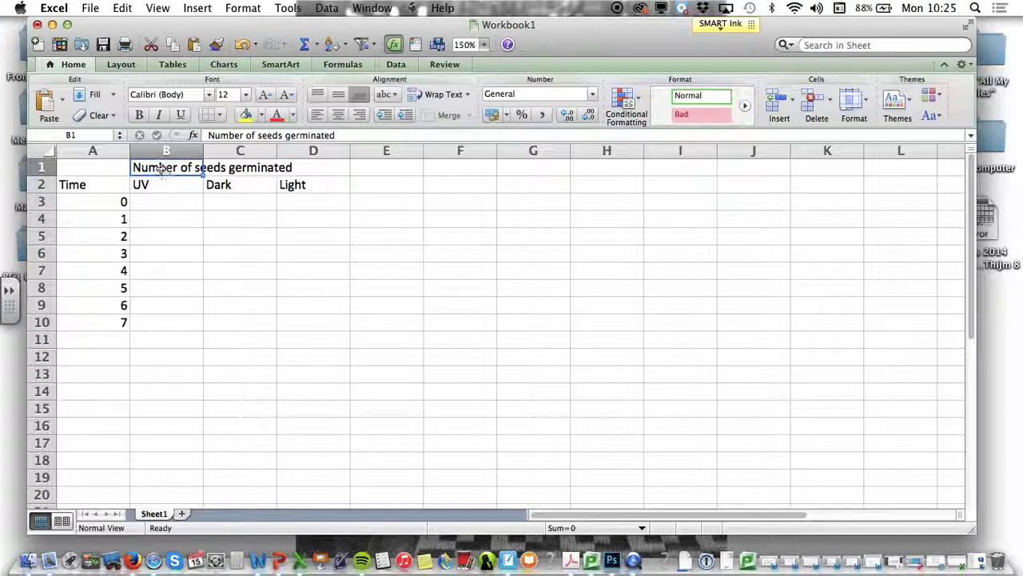
drag(160, 168, 316, 160)
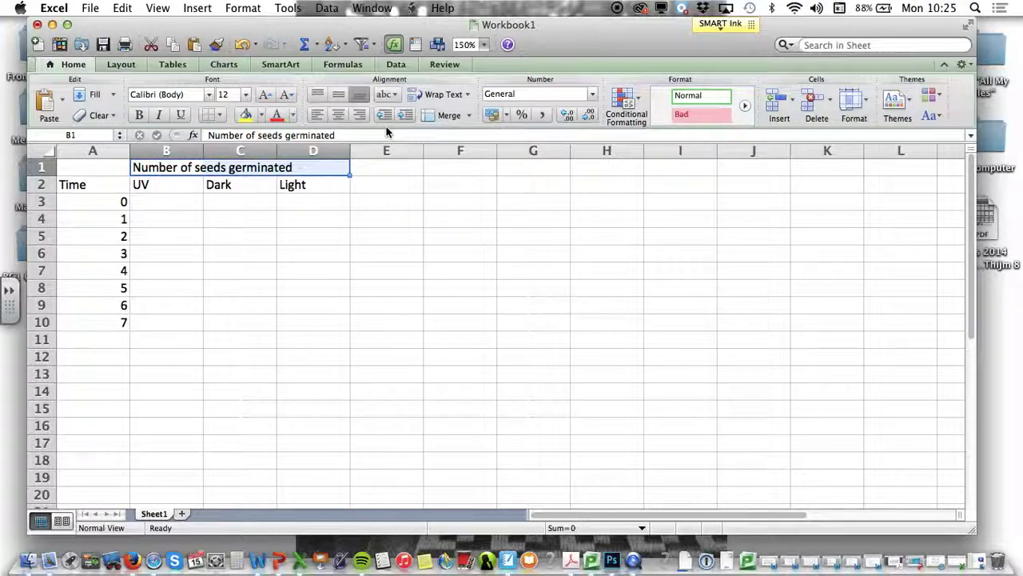
click(460, 117)
click(269, 269)
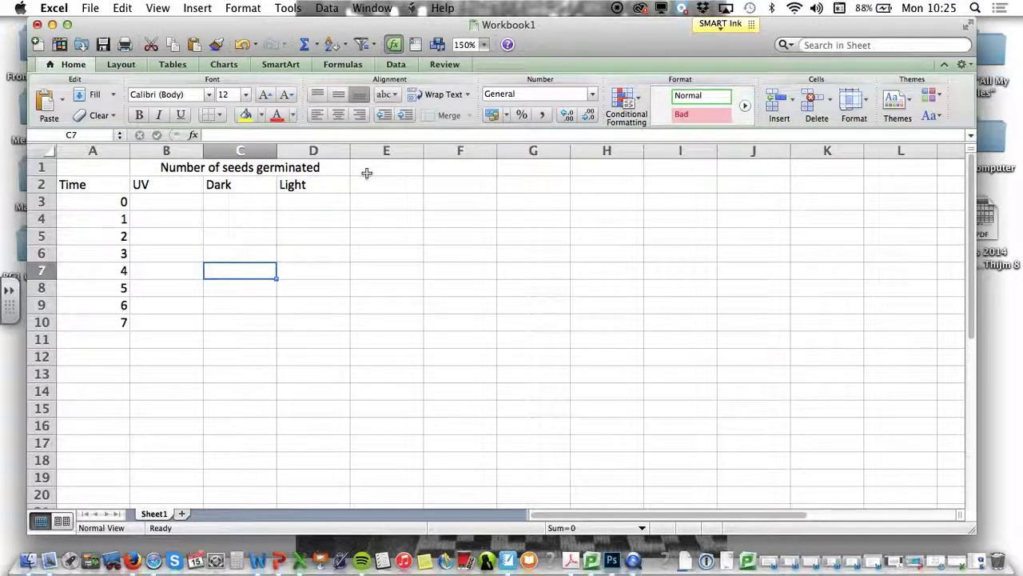
Step: Enter the sample text "splendiferous face" in cell G5
click(537, 234)
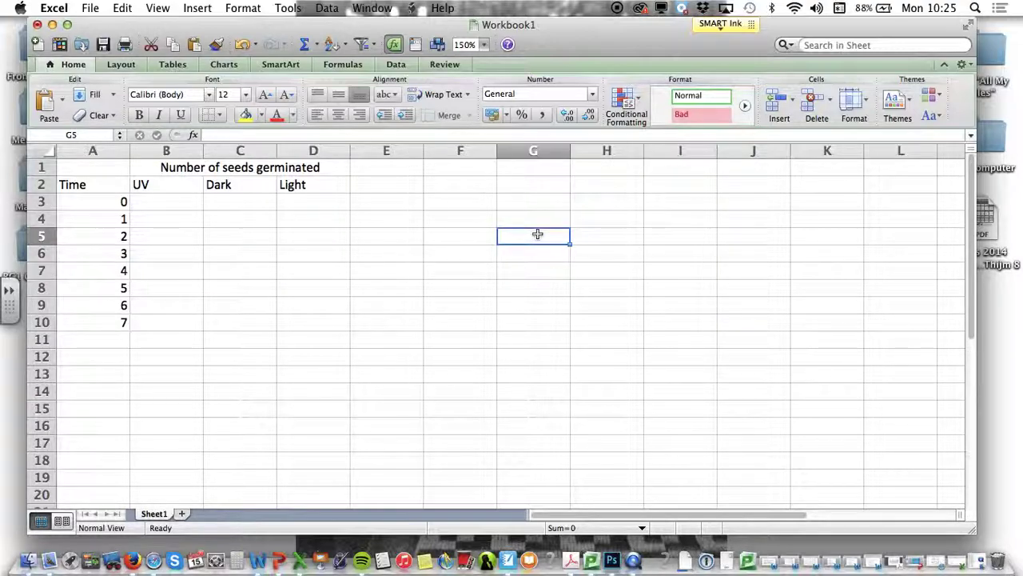
text(splen)
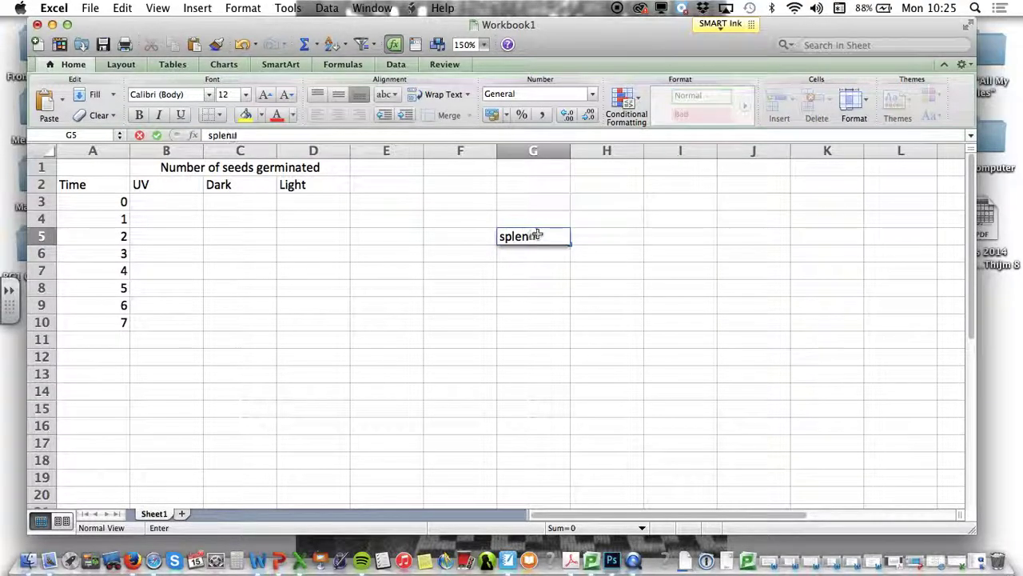
text(diferous)
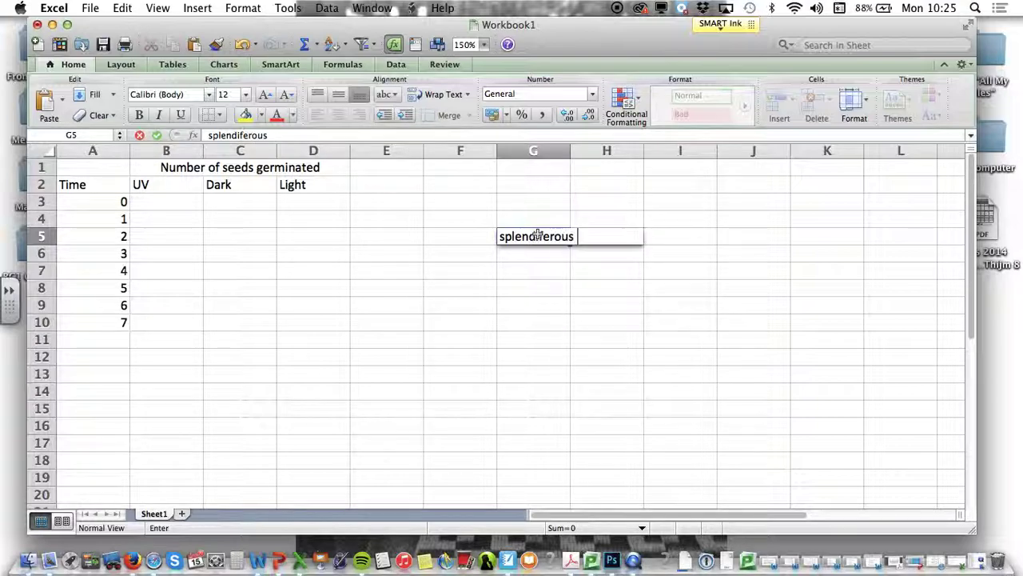
text( face)
click(559, 302)
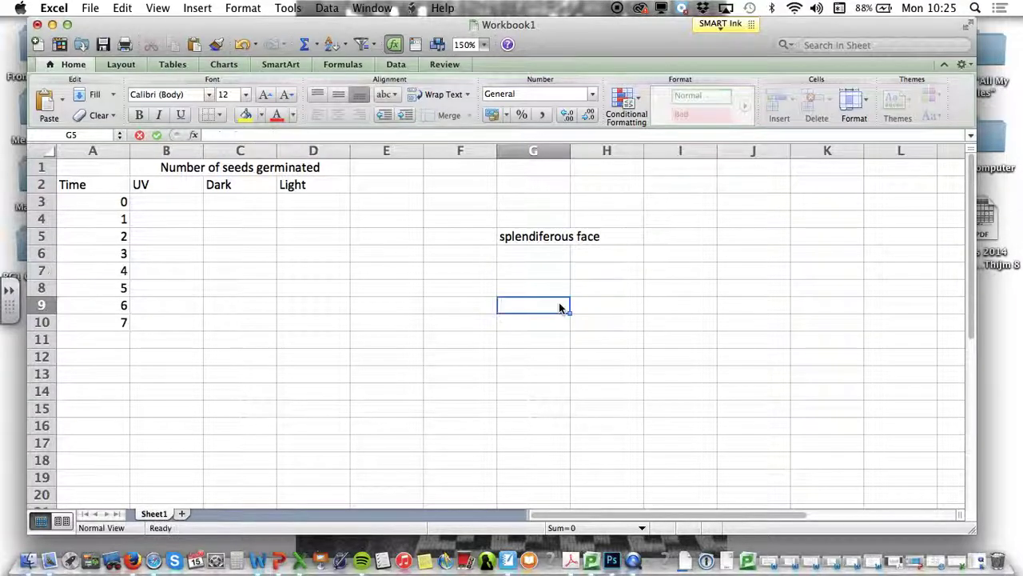
Step: Enter the filler text "siduyfisudyfs" in cell H5 and clear that cell again
click(535, 240)
click(619, 239)
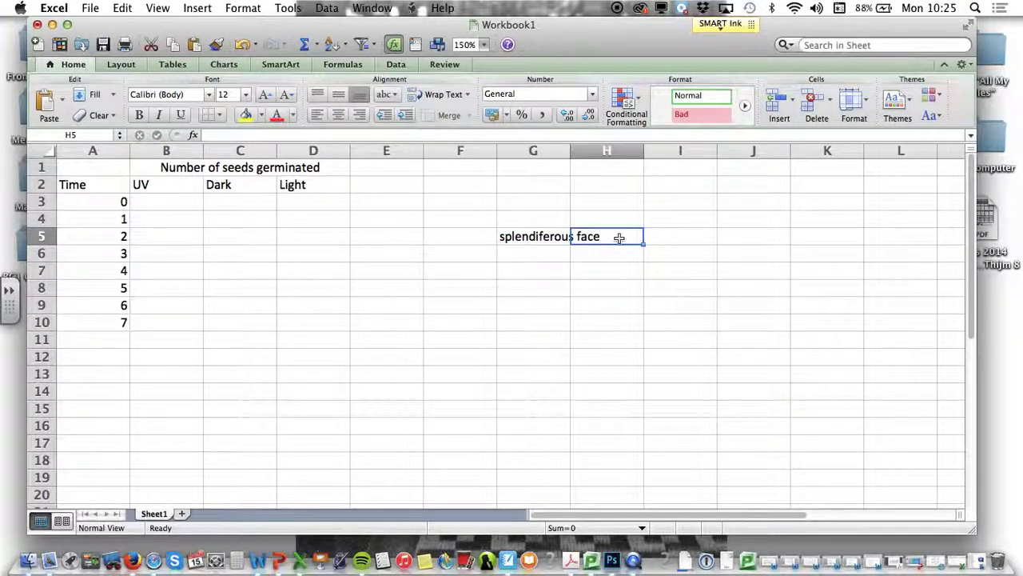
text(siduyfisudyfs)
click(610, 294)
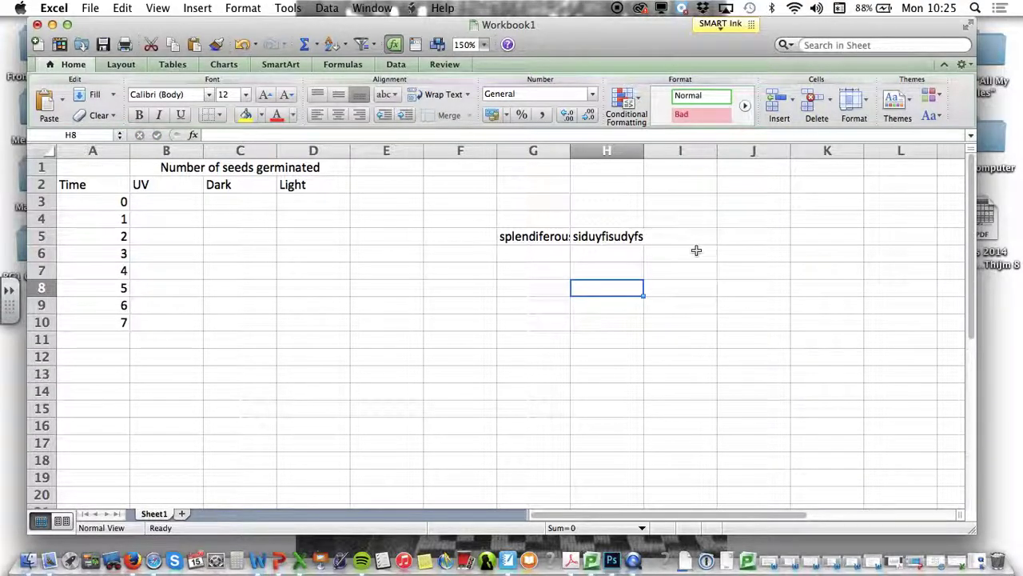
click(587, 239)
text(face)
click(565, 283)
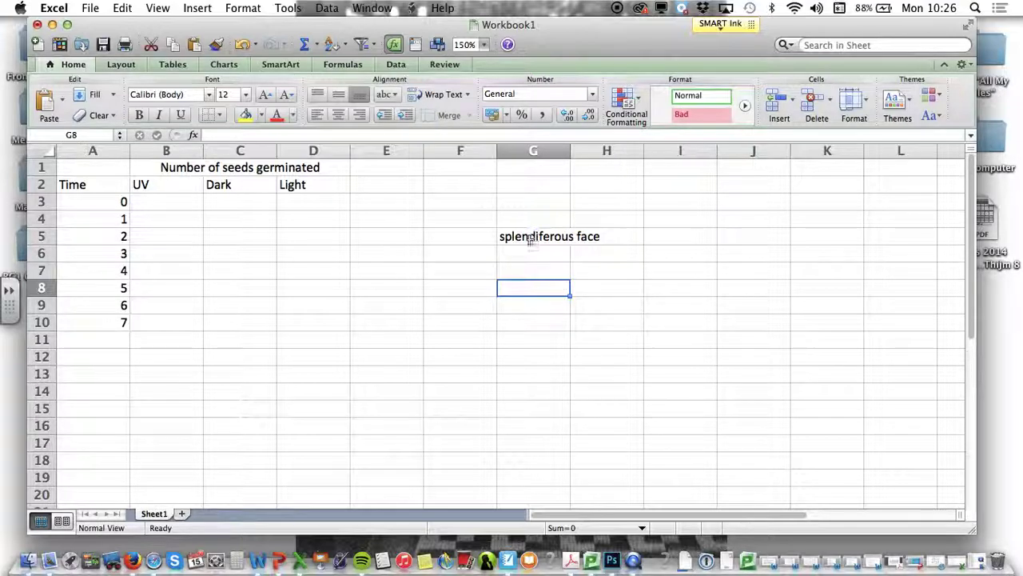
Step: Merge and center cells G5 and H5 and delete the sample text from them
click(540, 240)
click(444, 114)
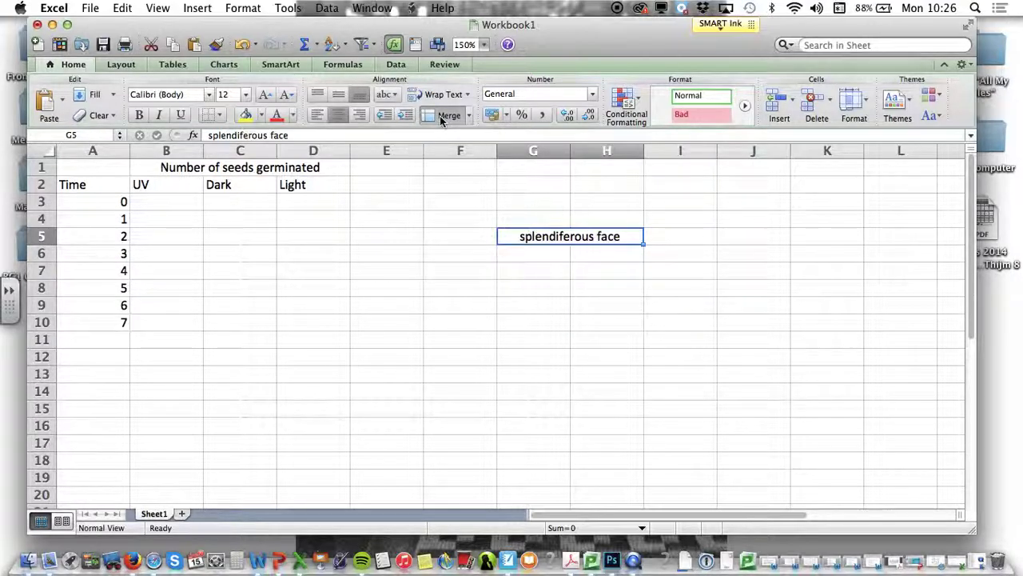
key(Delete)
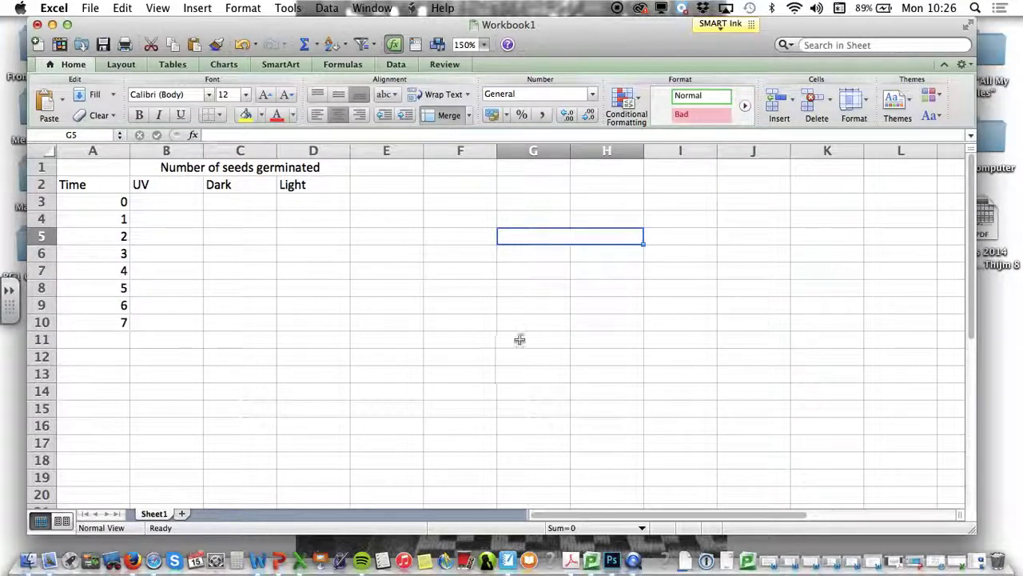
Step: Unmerge the empty cells G5 and H5
click(521, 338)
click(546, 230)
click(467, 118)
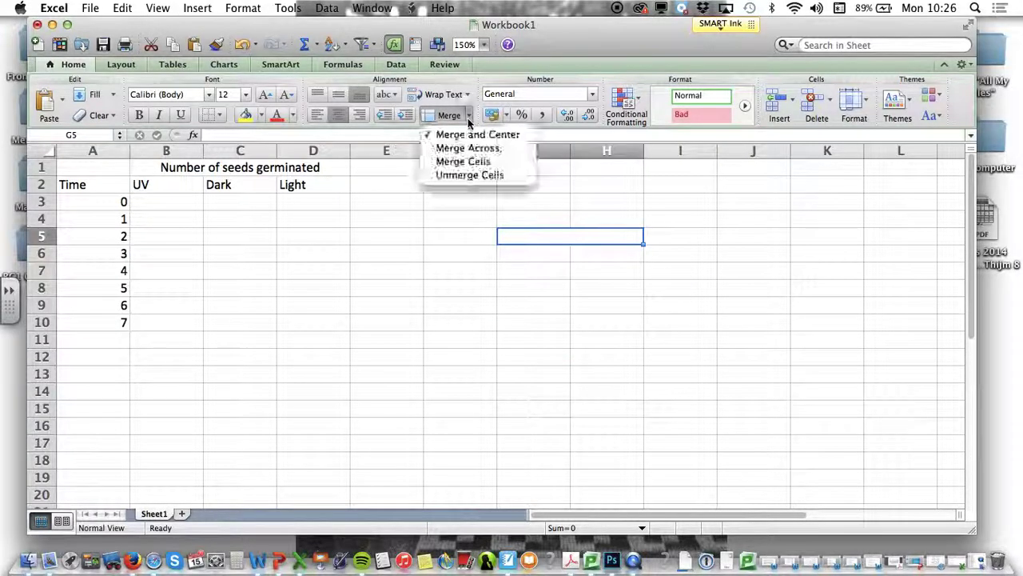
click(475, 175)
click(571, 298)
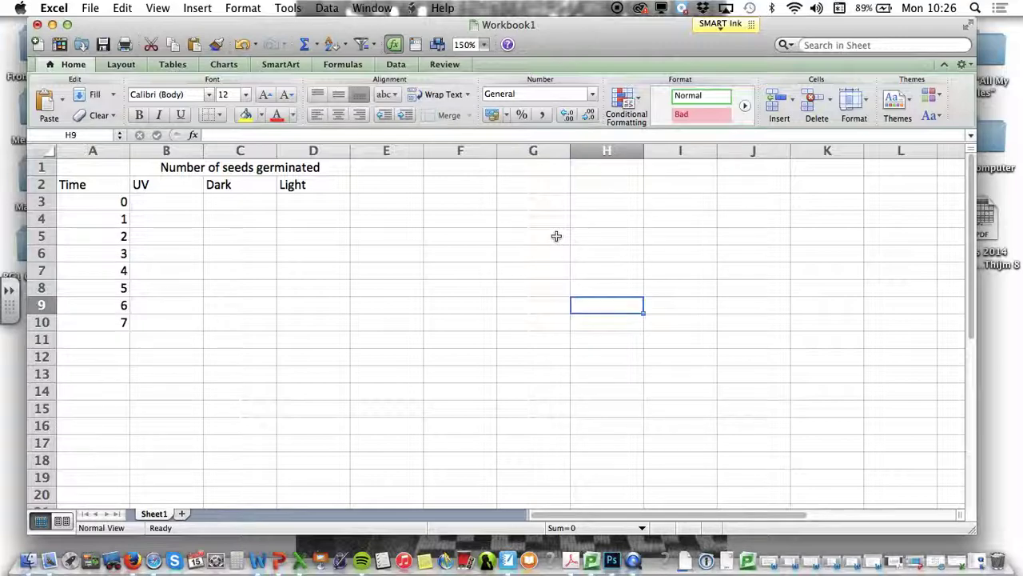
Step: Move the whole table A1:D10 one column right and one row down so it starts at B2
drag(100, 168, 342, 312)
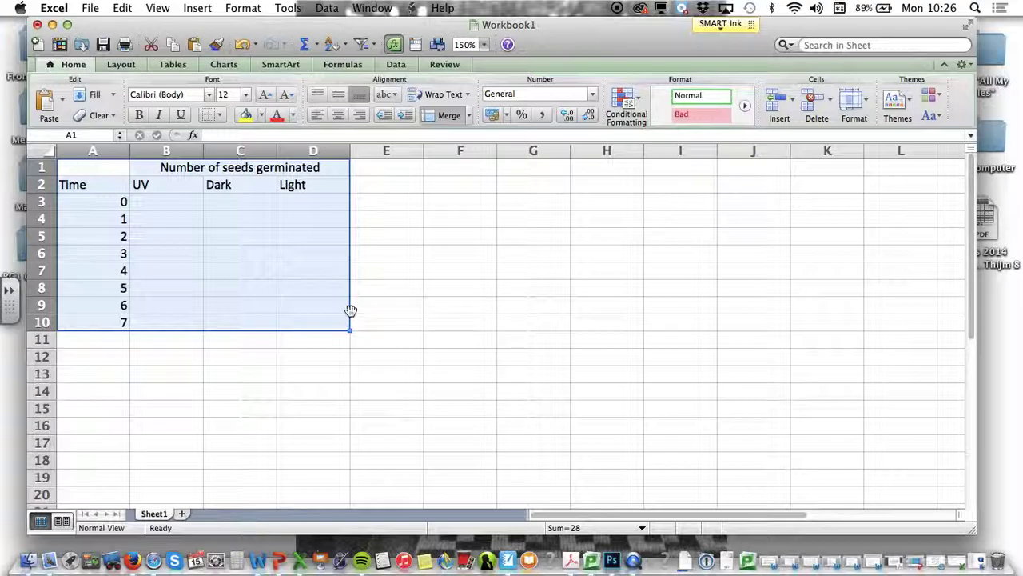
drag(350, 310, 368, 327)
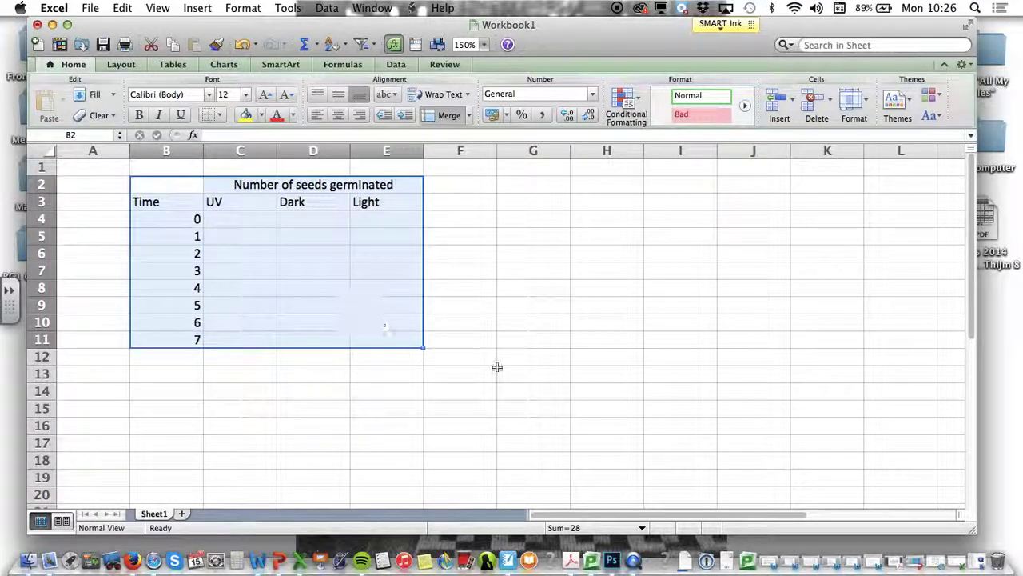
click(520, 379)
Step: Fill the UV column C4:C11 with 0, 0, 0, 0, 0, 0, 1, 1
click(250, 217)
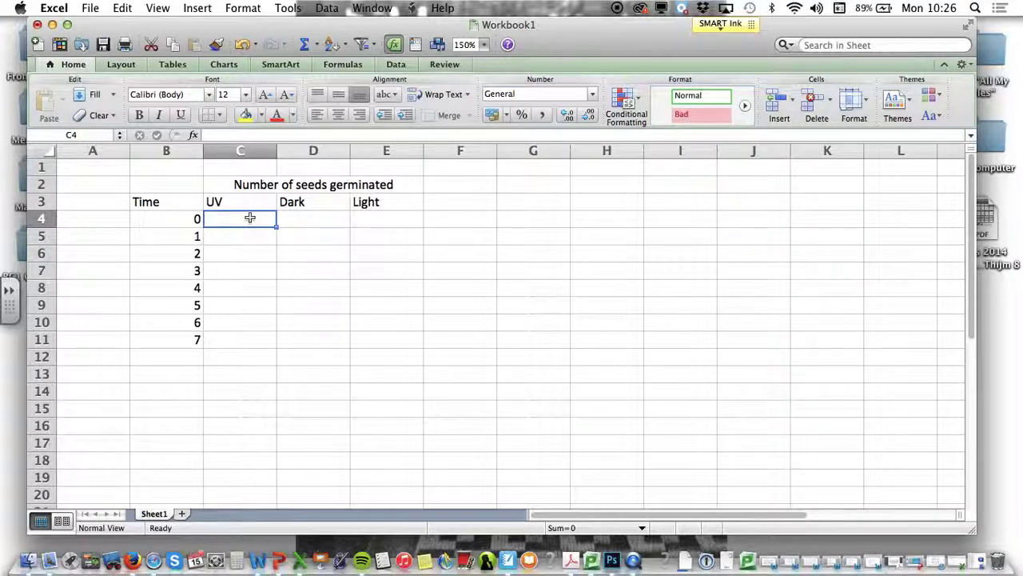
text(0 0 0 0 0 0)
key(Return)
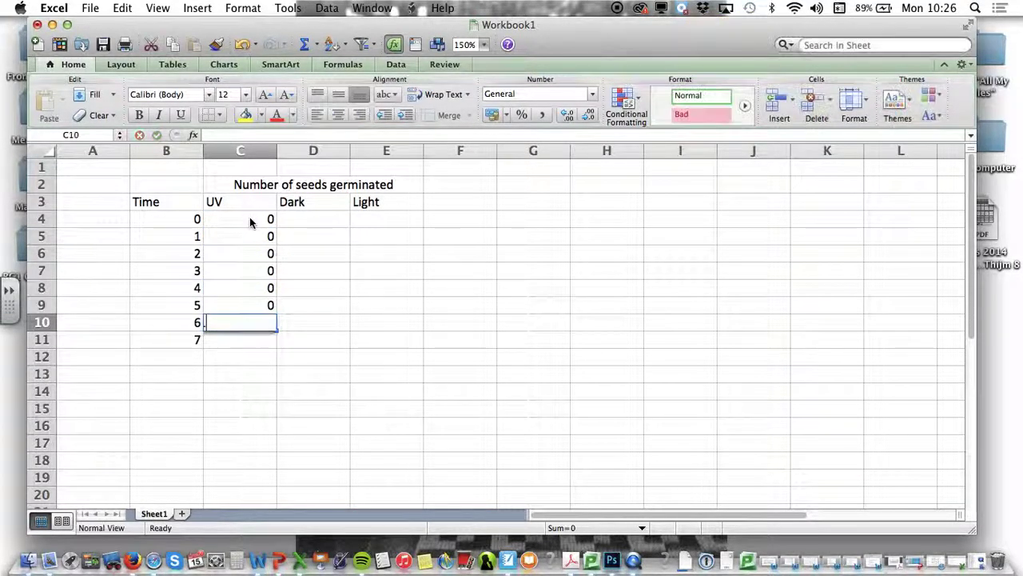
text(1)
key(Return)
text(1)
key(Tab)
Step: Enter 0, 0, 1, 1, 2, 2 in the Dark column from D4 to D9
key(Up)
key(Up)
key(Up)
key(Up)
key(Up)
key(Up)
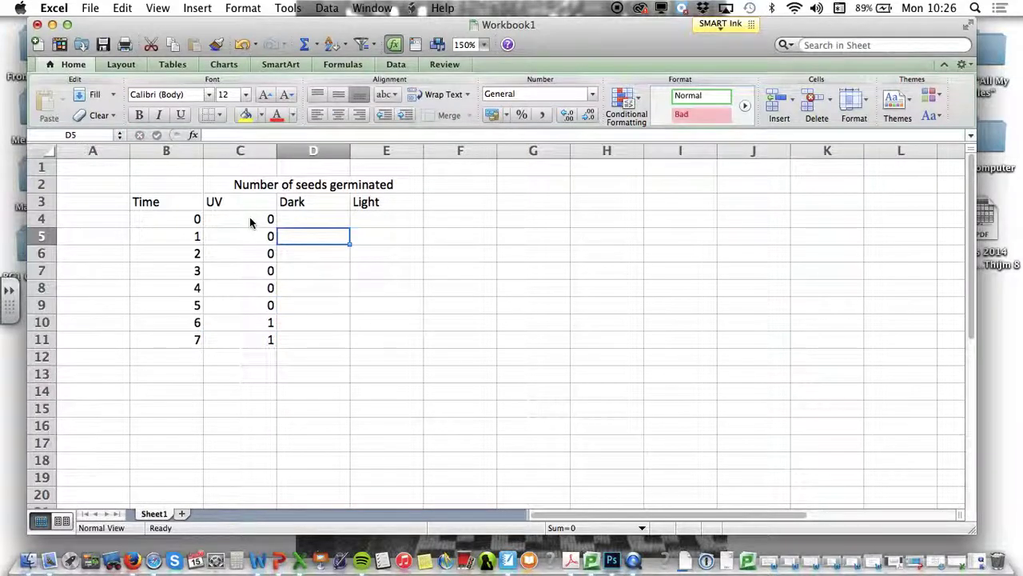
key(Up)
text(0)
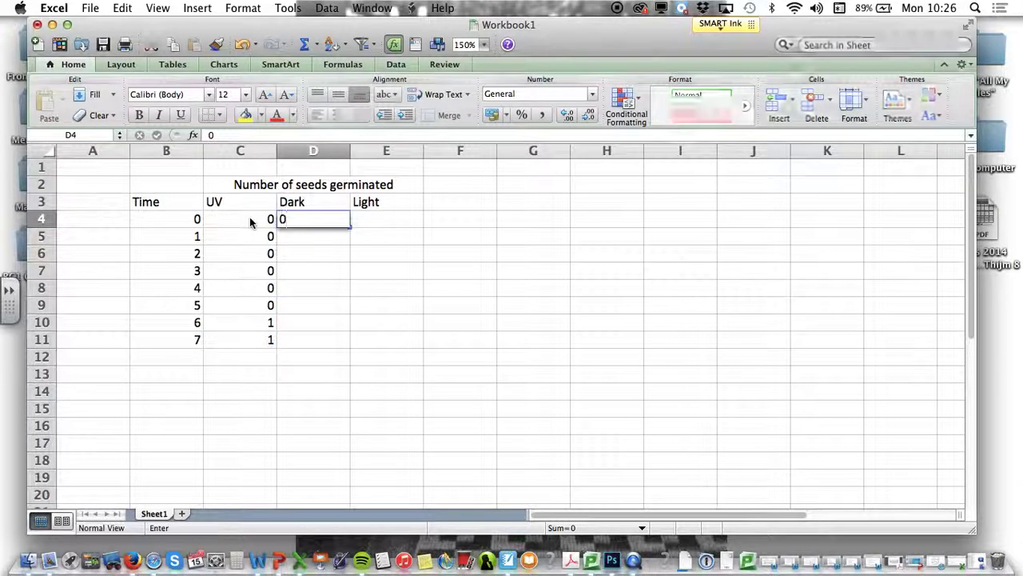
key(Return)
text(0)
key(Return)
text(1)
key(Return)
text(1)
key(Return)
text(2)
key(Return)
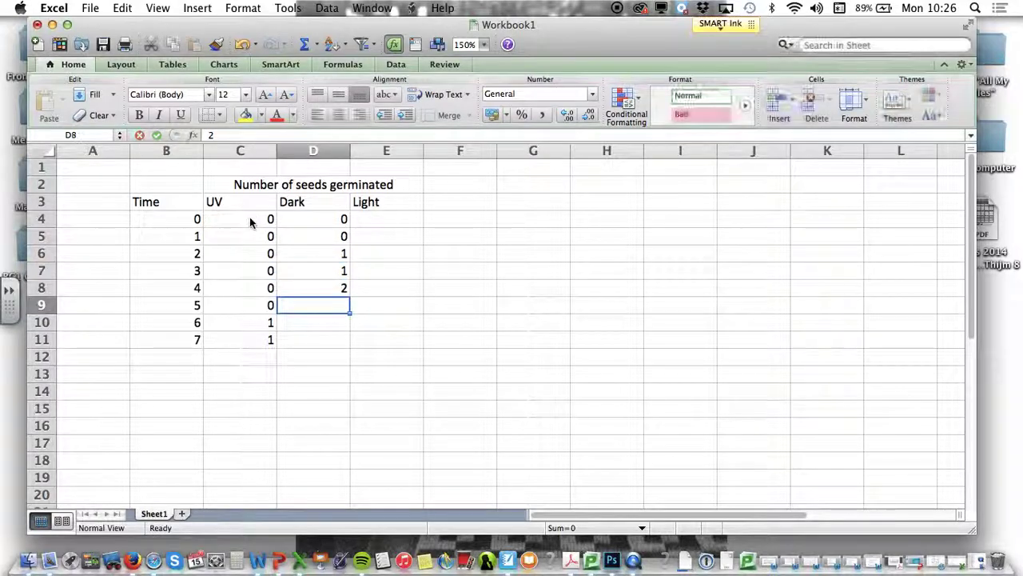
text(2)
key(Return)
Step: Overwrite Dark cells D7:D9 with 2, 5, 7 and enter 9 in both D10 and D11
key(Up)
key(Up)
key(Up)
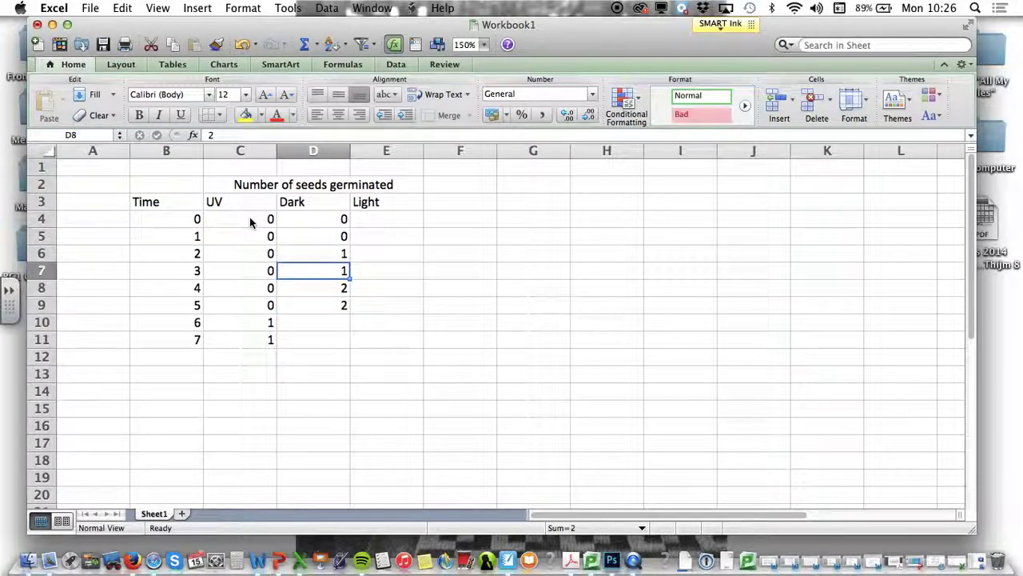
text(2)
key(Return)
text(5)
key(Return)
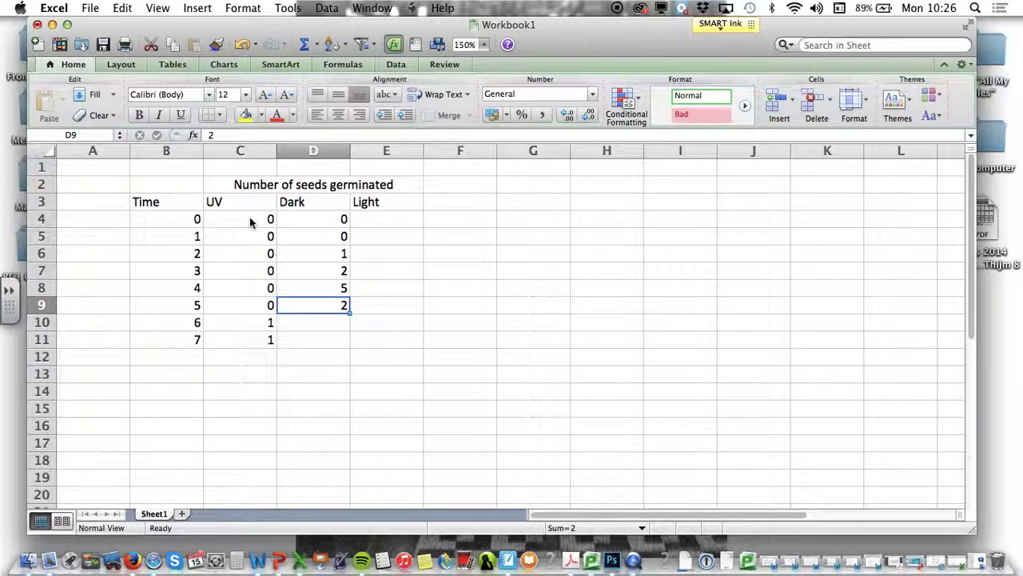
text(7)
key(Return)
text(9)
key(Return)
text(9)
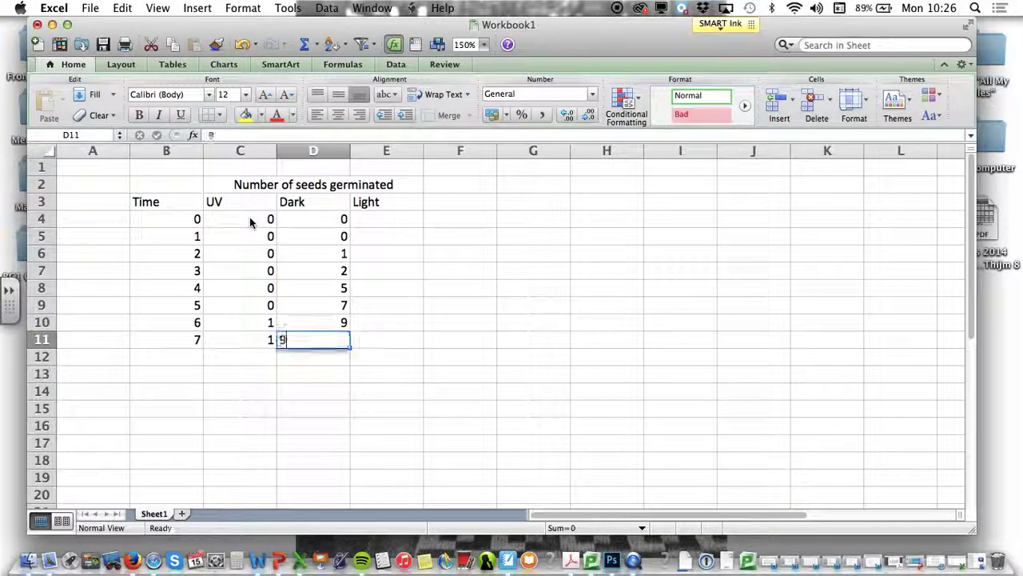
key(Return)
Step: Fill the Light column E4:E11 with 0, 0, 1, 2, 4, 6, 7, 8
key(Right)
key(Up)
key(Up)
key(Up)
key(Up)
key(Up)
key(Up)
key(Up)
key(Up)
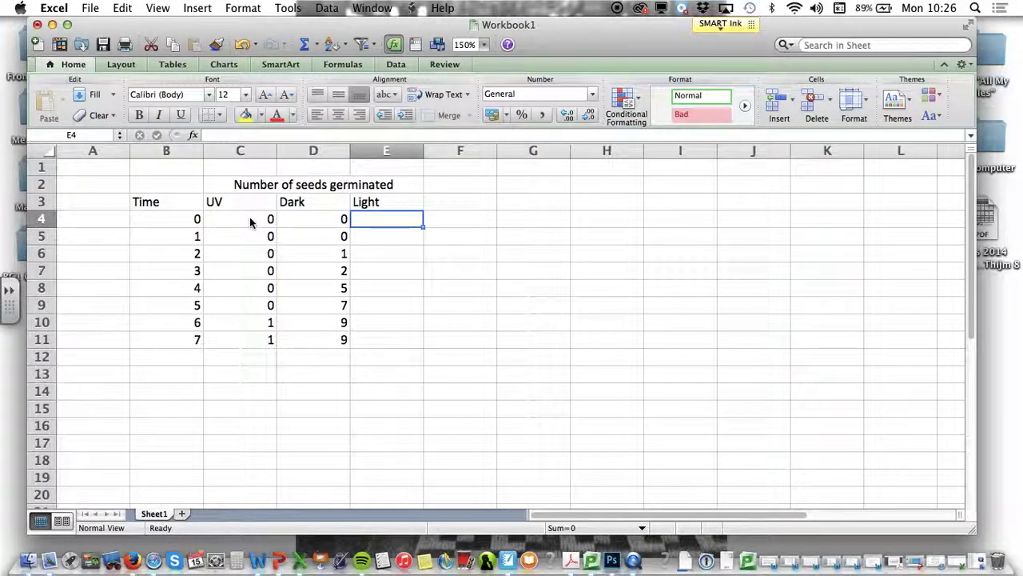
text(0)
key(Return)
text(0)
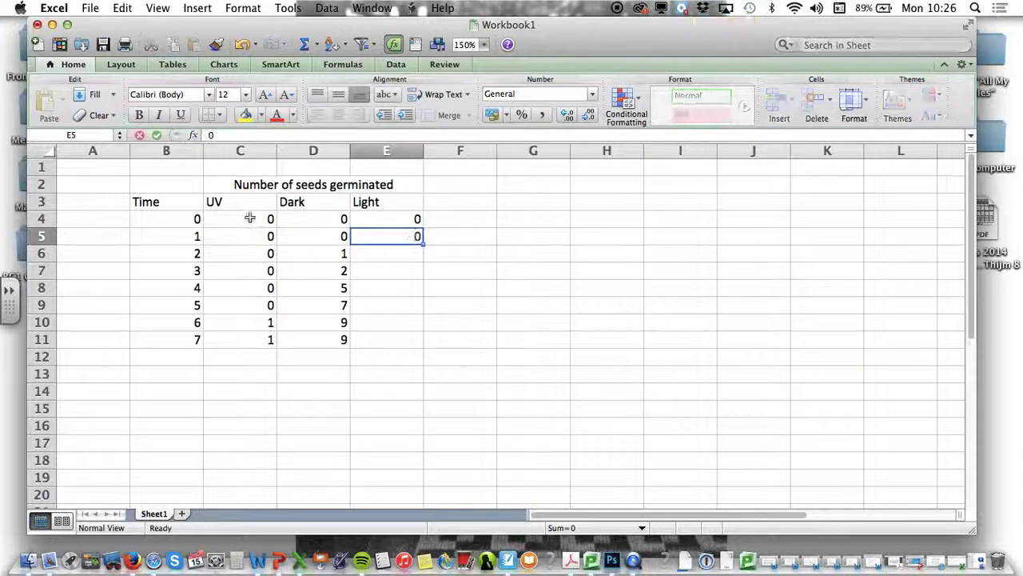
key(Return)
text(1)
key(Return)
text(2)
key(Return)
text(4)
key(Return)
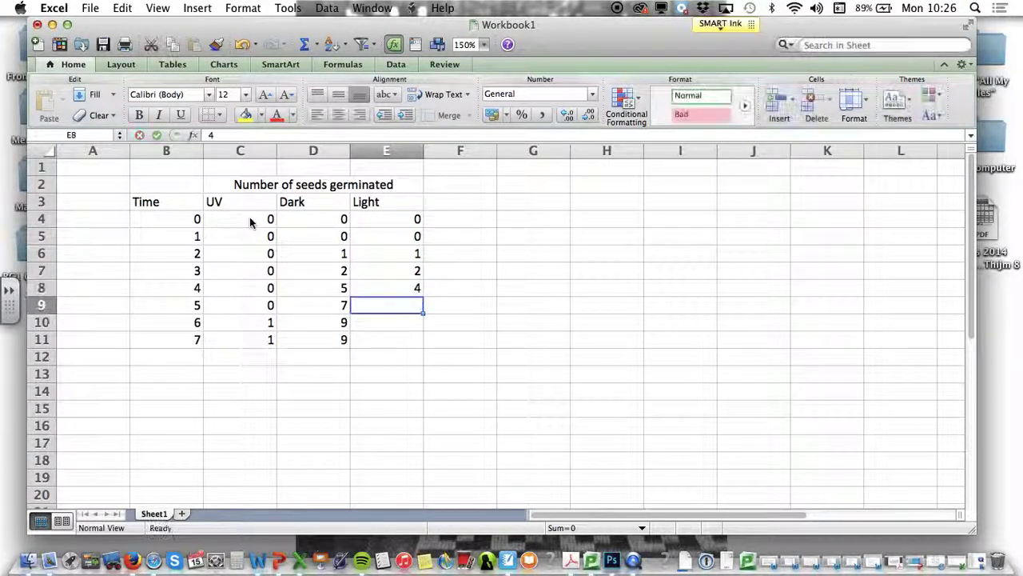
text(6)
key(Return)
text(7)
key(Return)
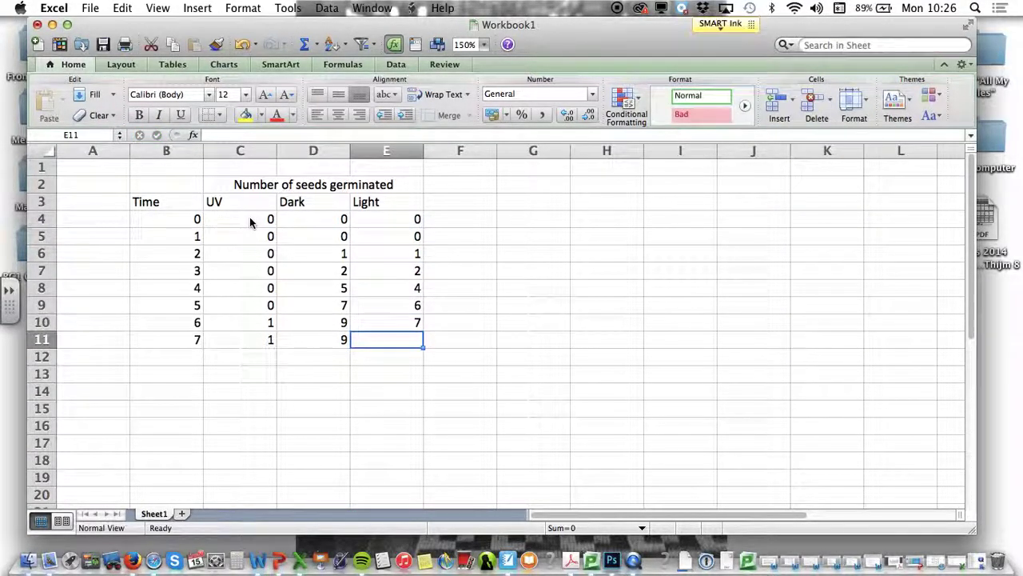
text(8)
key(Return)
click(453, 283)
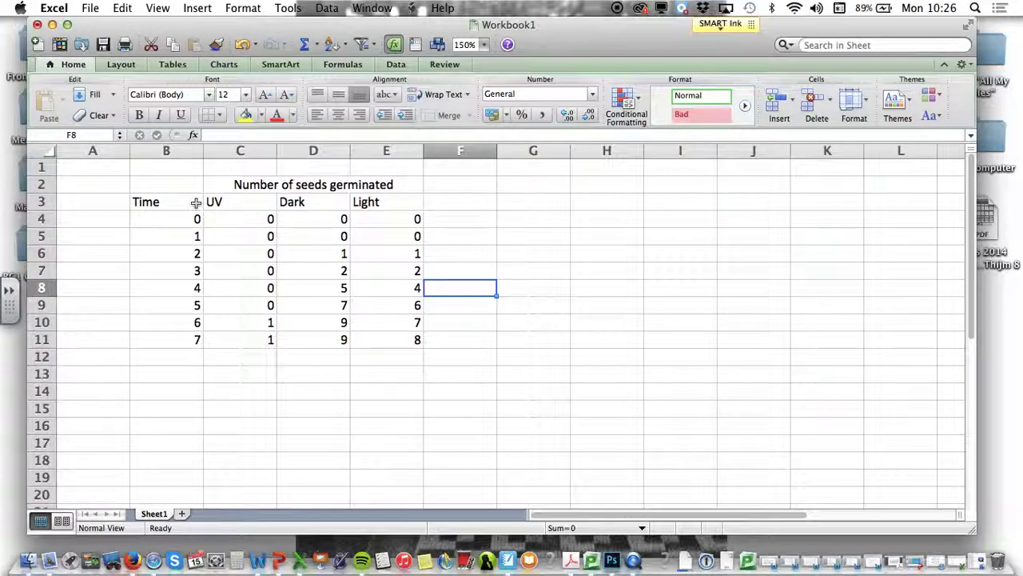
Step: Append "taken to germinate" to the header in cell B3
click(153, 200)
click(242, 134)
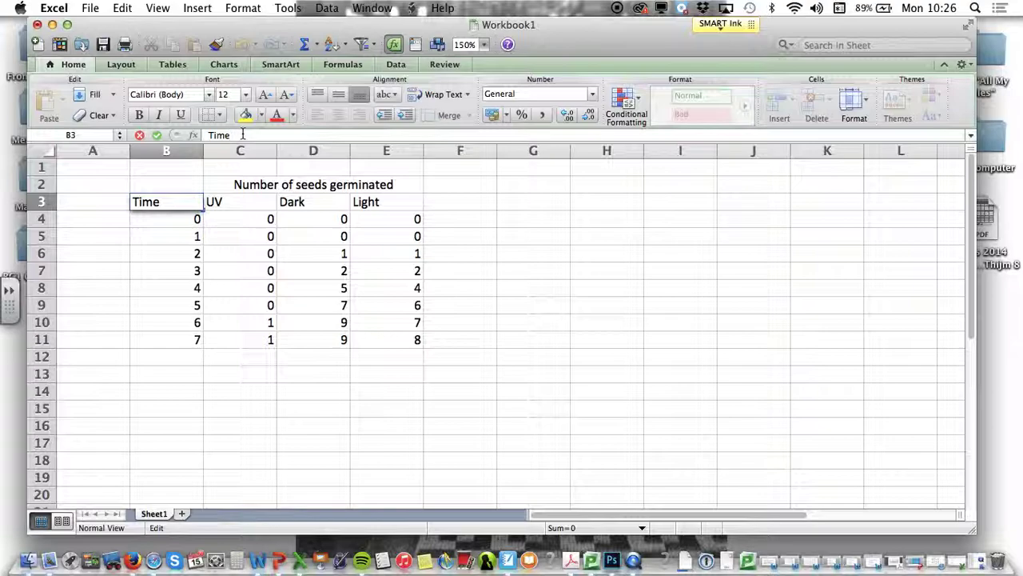
text(taken to germina)
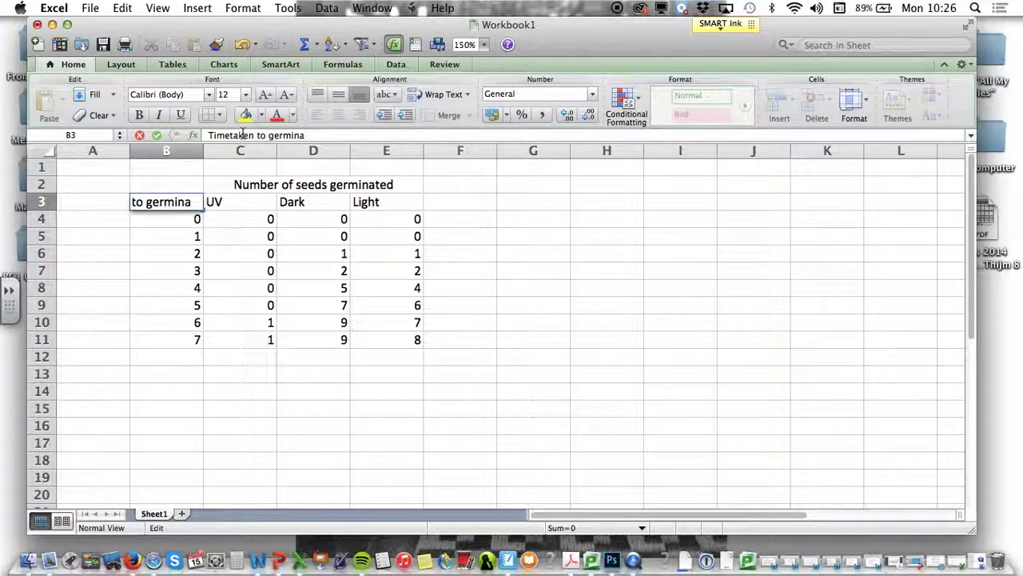
text(te)
click(210, 218)
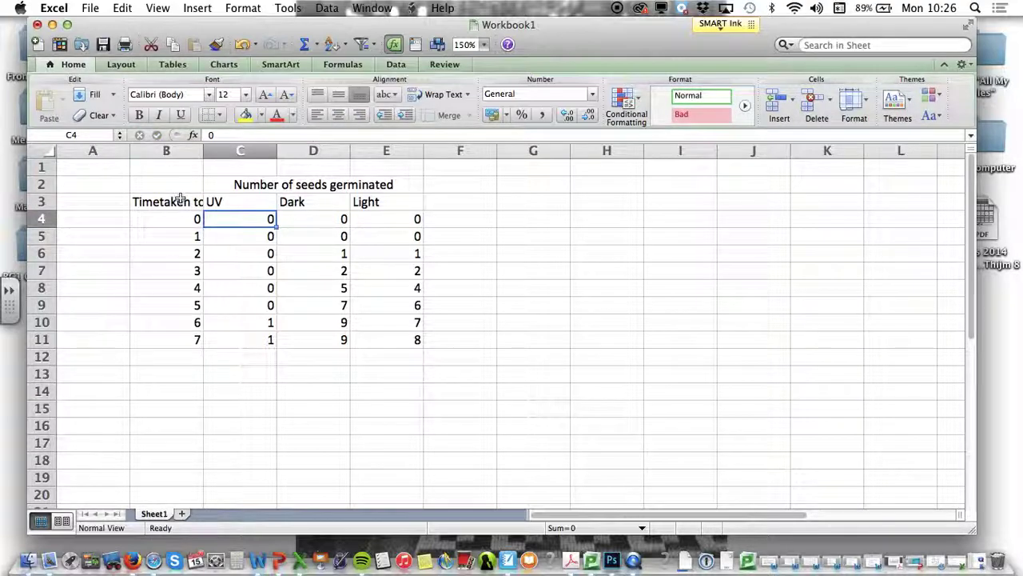
Step: Insert a space between "Time" and "taken" in the B3 header and widen column B to fit the text
right_click(180, 199)
right_click(254, 141)
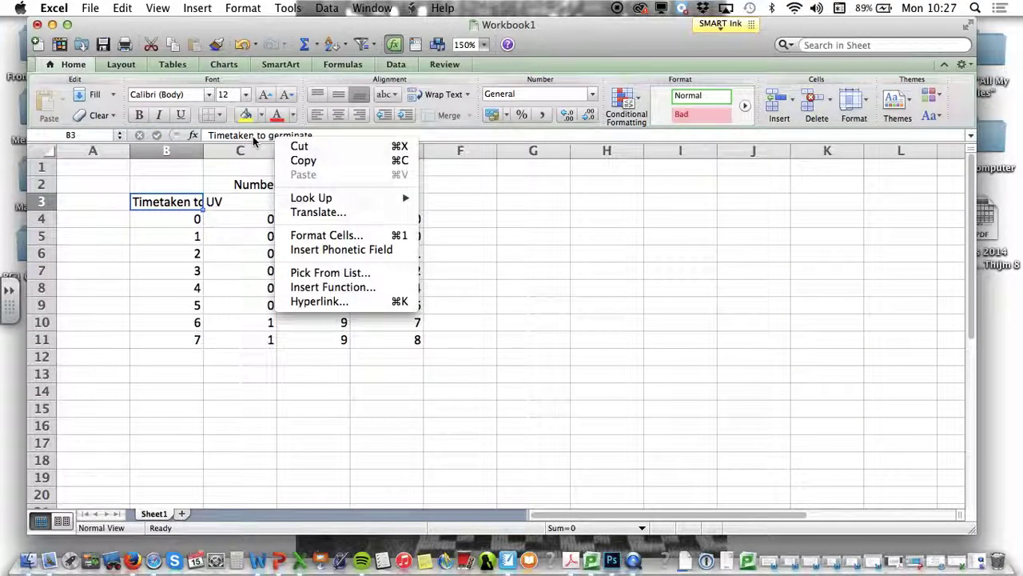
click(238, 146)
click(230, 135)
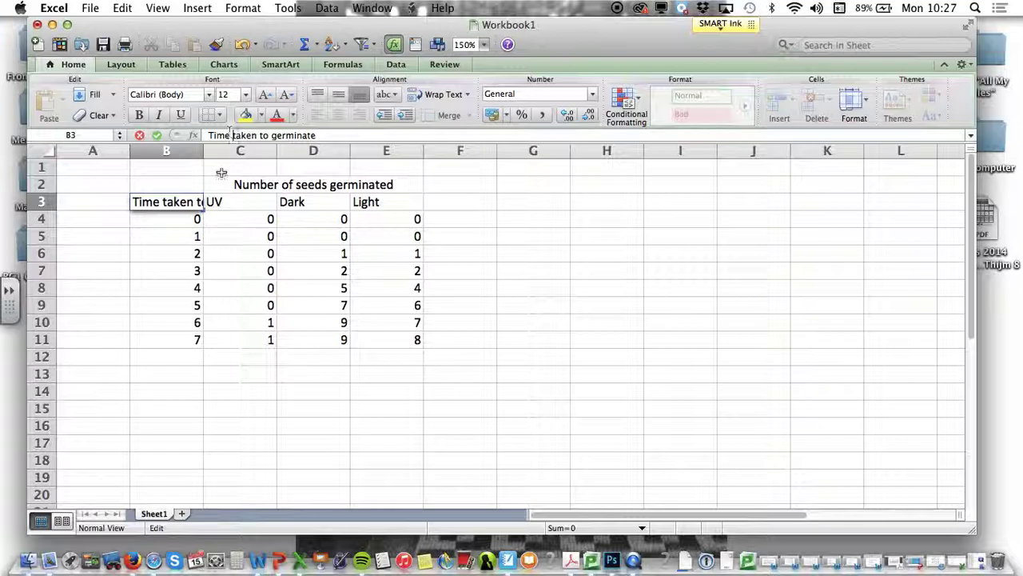
click(184, 254)
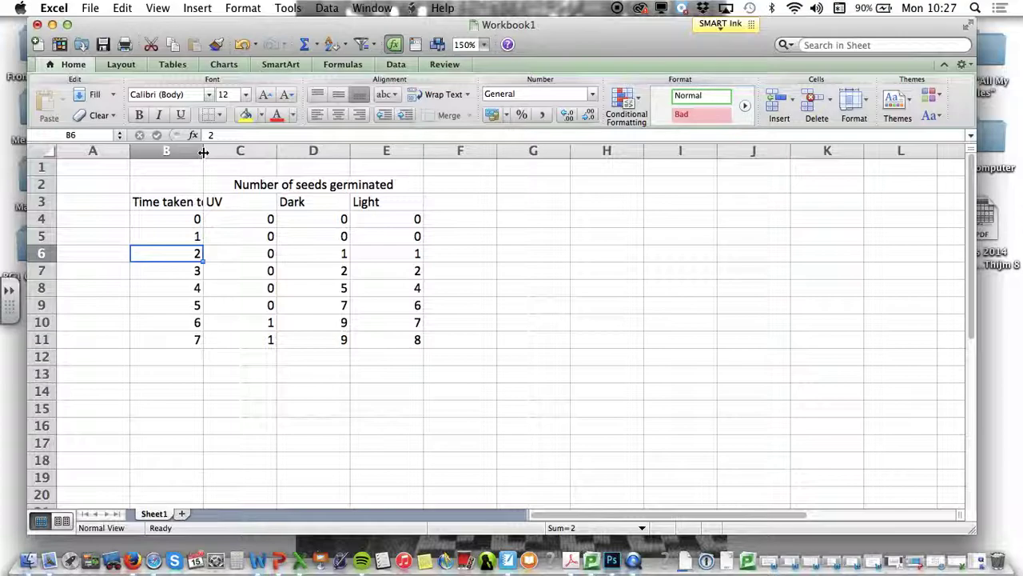
drag(204, 152, 274, 153)
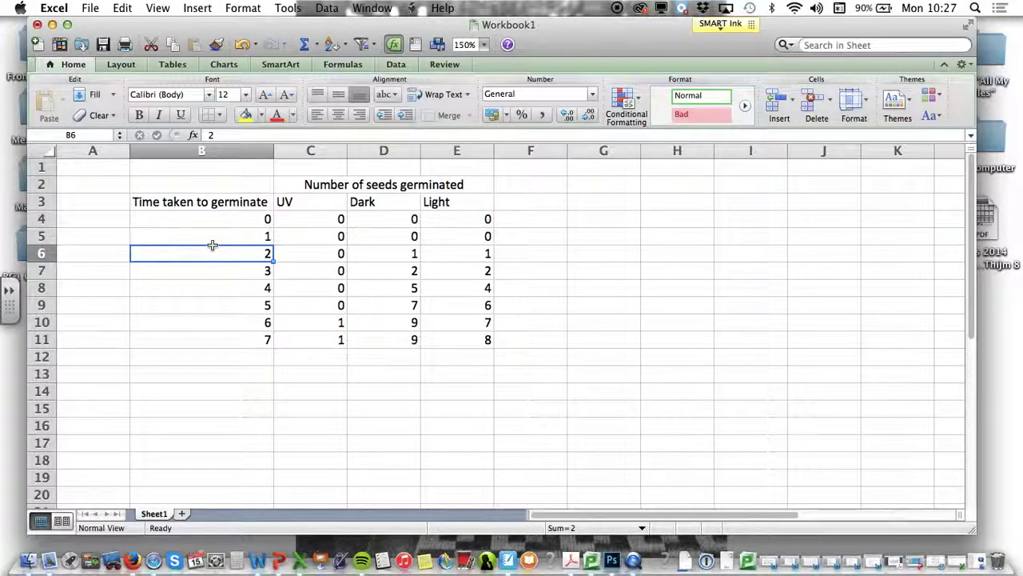
Step: Autofit the UV, Dark and Light columns C, D and E to their contents
click(329, 198)
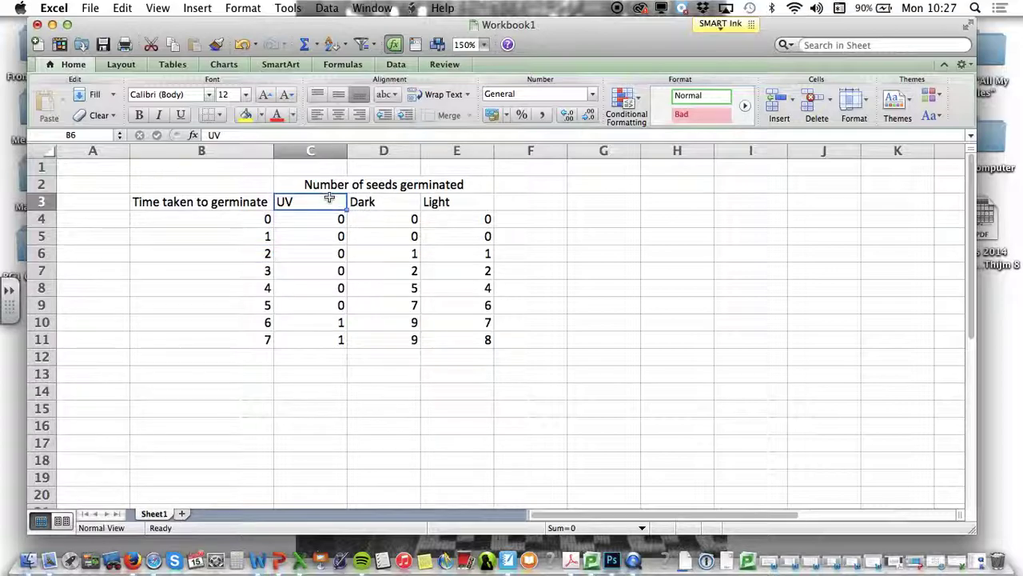
double_click(348, 146)
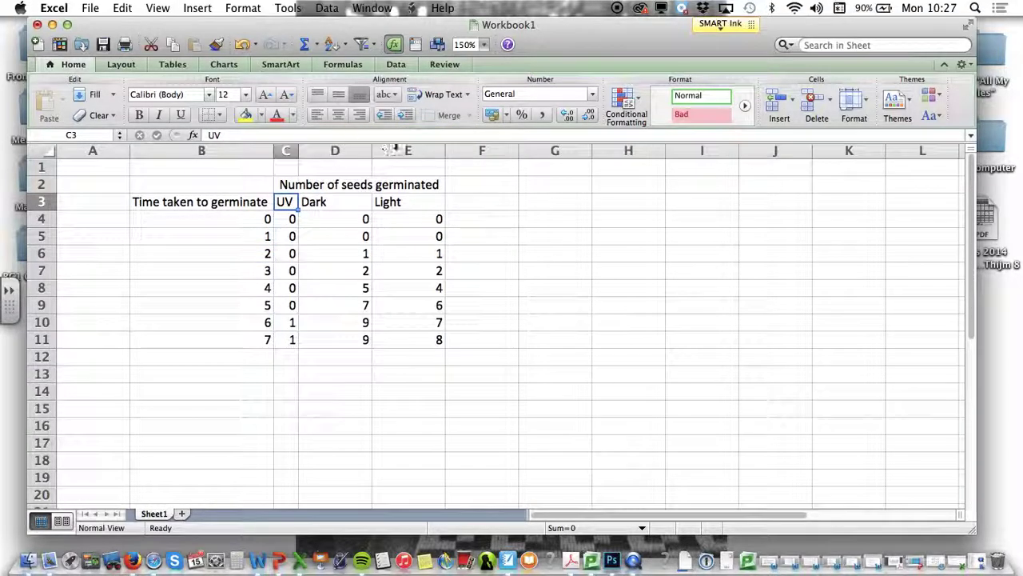
double_click(373, 151)
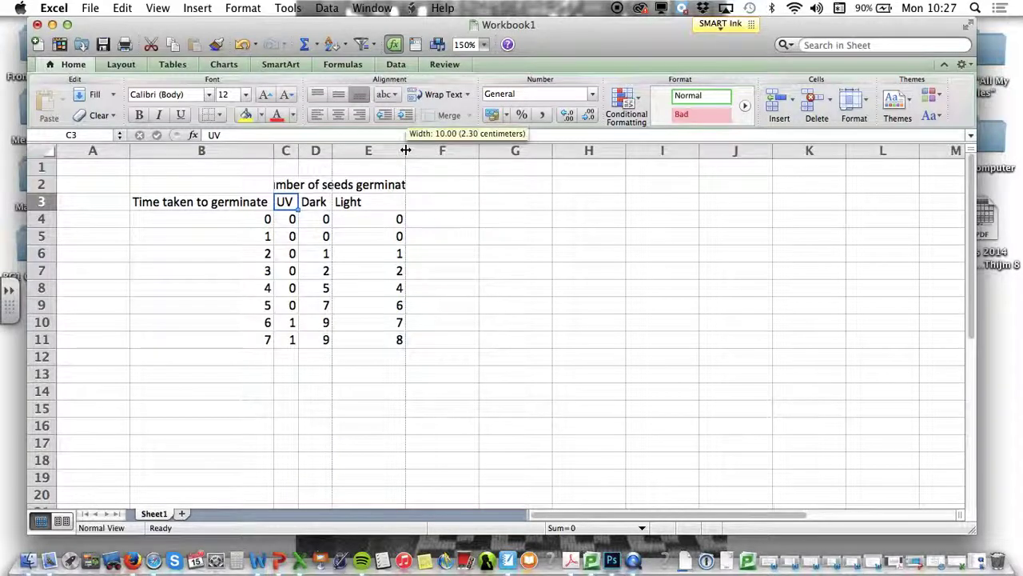
double_click(406, 151)
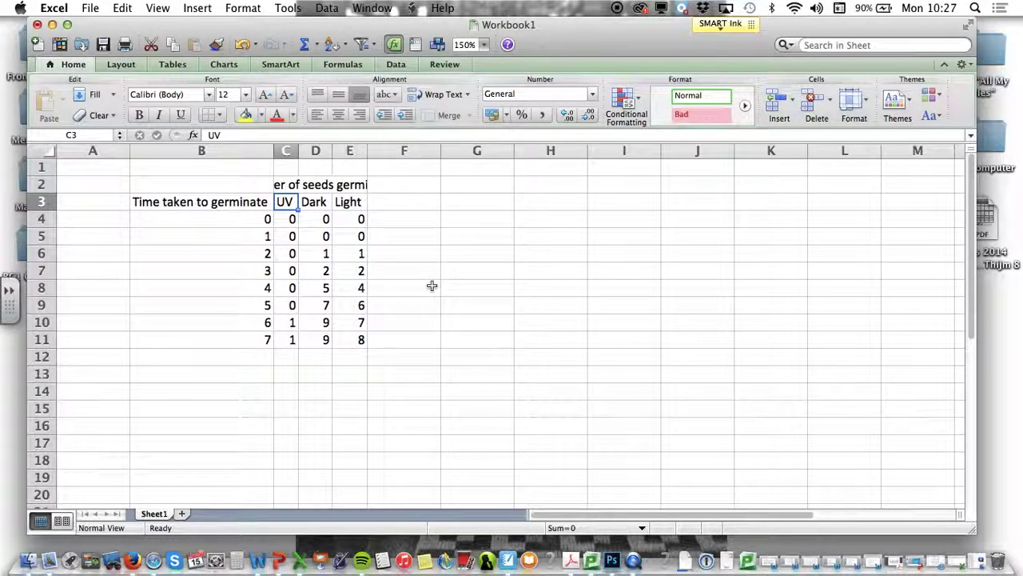
click(394, 284)
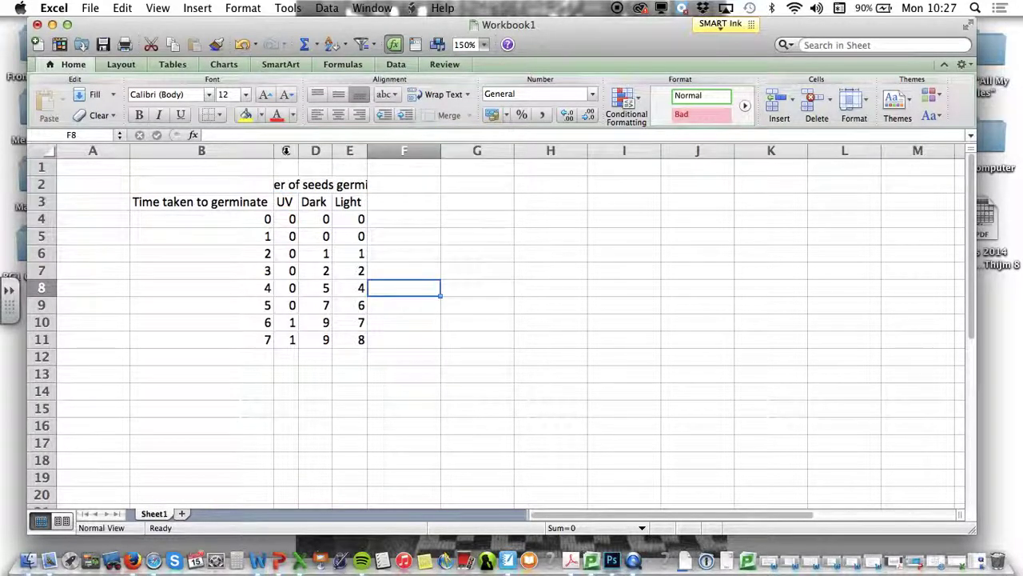
Step: Widen columns C to E equally so the merged heading "Number of seeds germinated" fits
drag(286, 151, 455, 149)
click(434, 269)
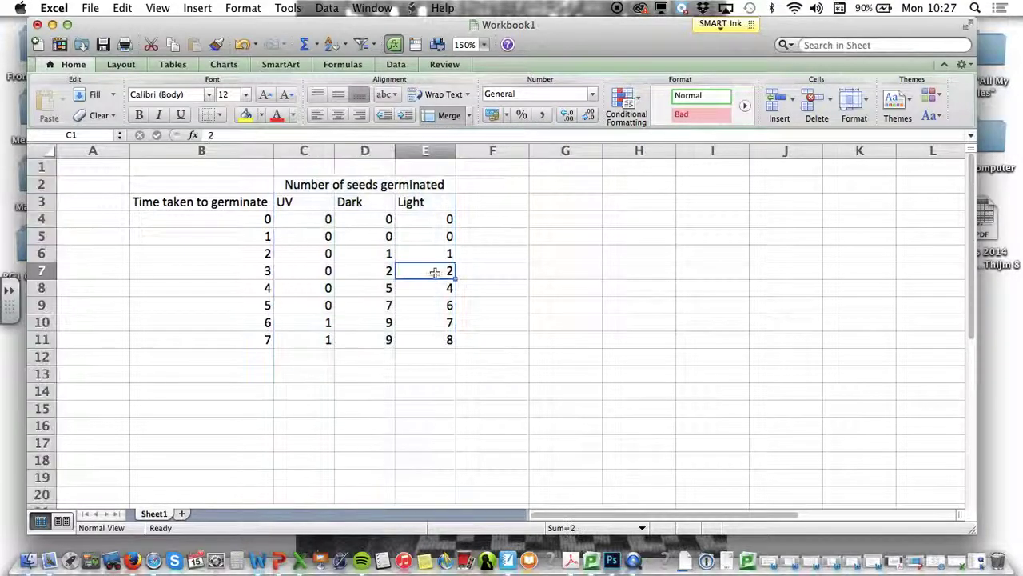
Step: Maximize the workbook window and apply a Thick Box Border around the whole table B2:E11
right_click(229, 186)
click(407, 253)
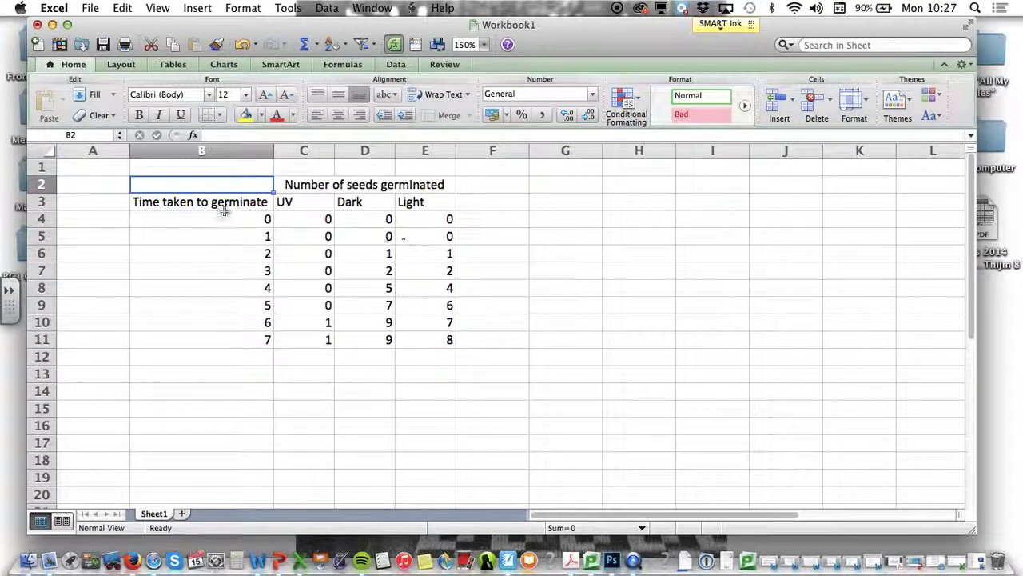
drag(201, 187, 407, 333)
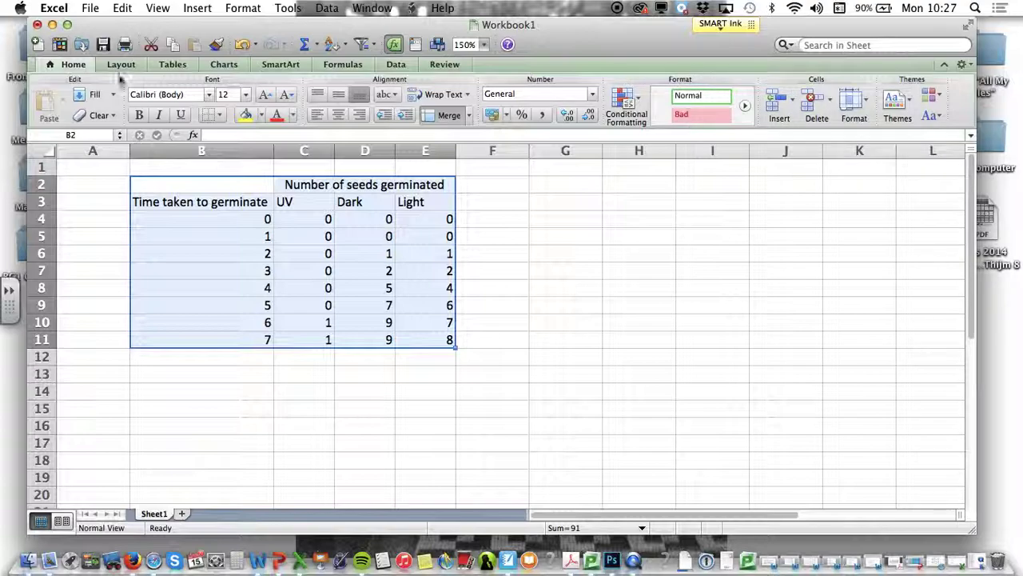
click(67, 25)
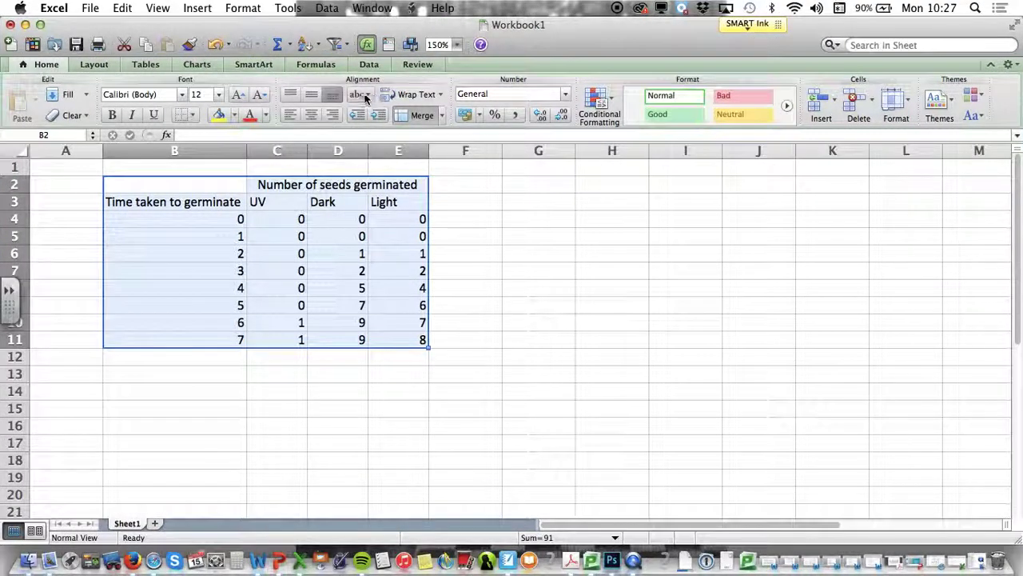
click(192, 114)
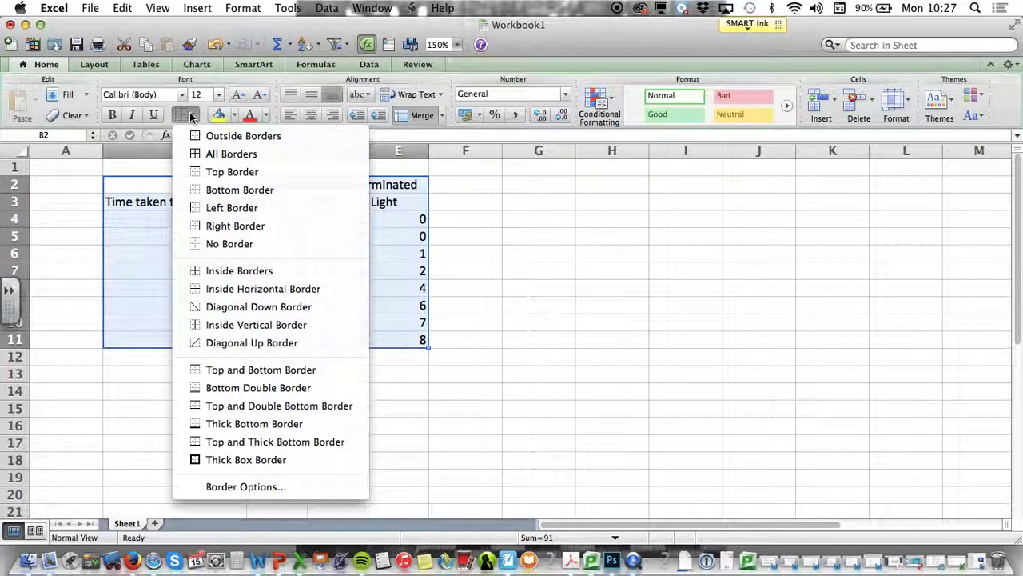
click(258, 456)
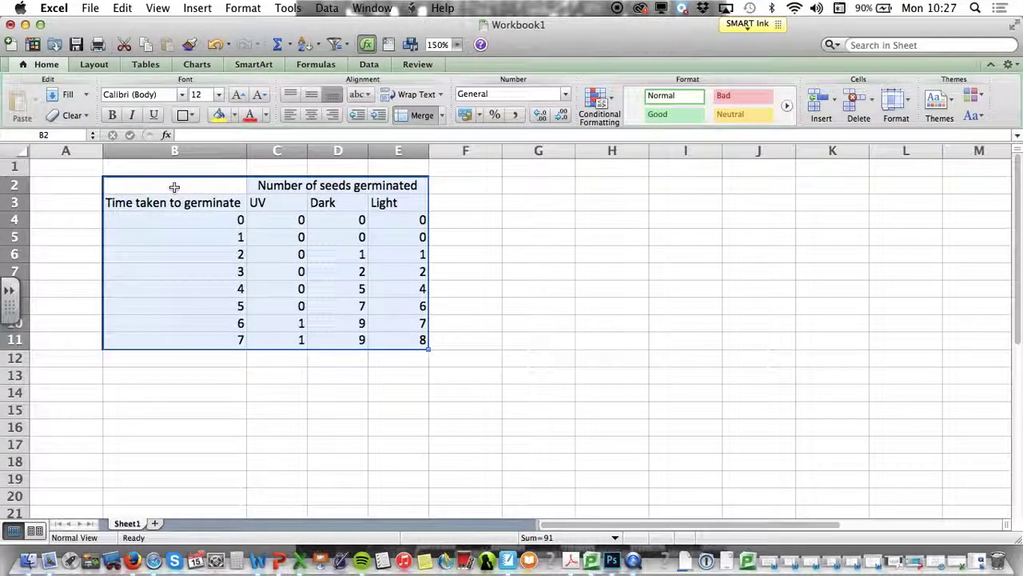
Step: Apply a Thick Box Border around the time column B2:B11
click(192, 187)
drag(192, 187, 201, 340)
click(192, 115)
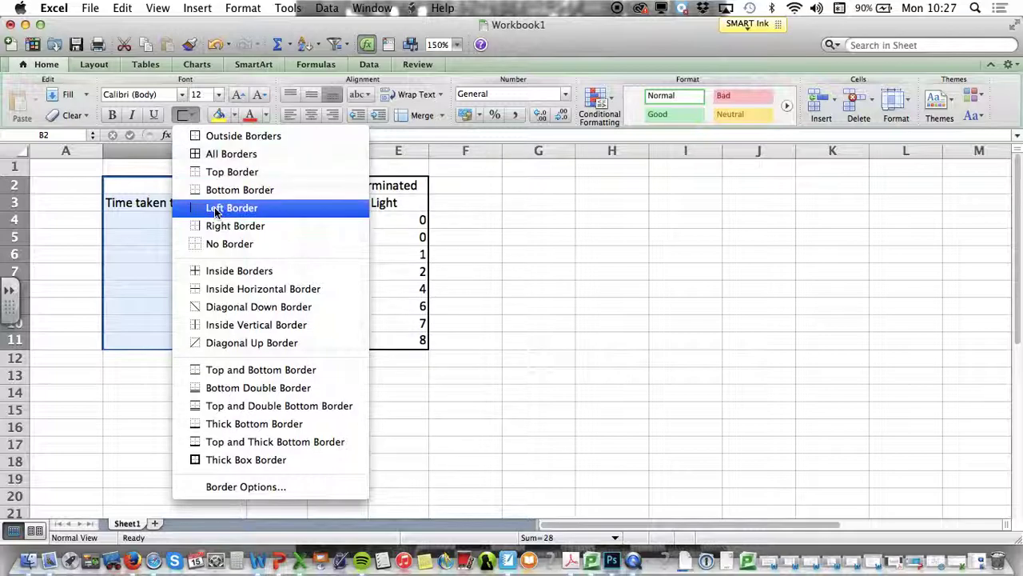
click(235, 461)
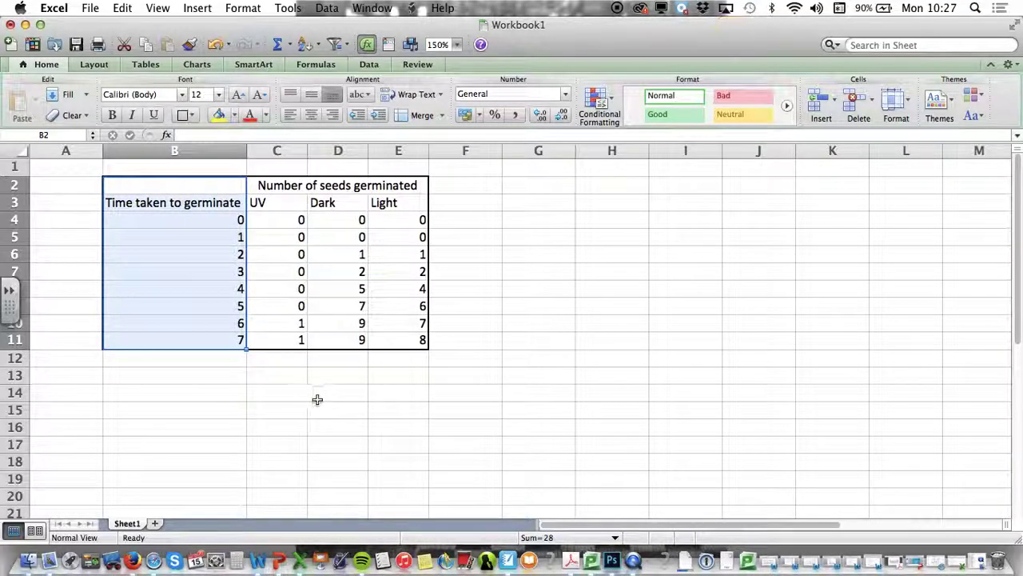
click(317, 398)
Step: Apply a Thick Box Border around the two heading rows B2:E3 of the table
right_click(196, 184)
click(391, 199)
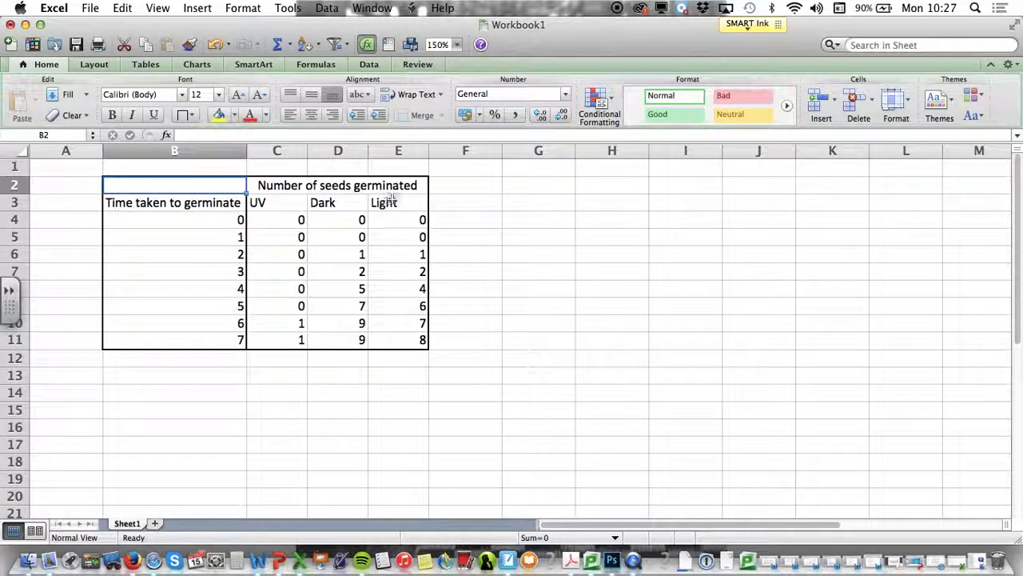
drag(391, 199, 210, 187)
click(188, 115)
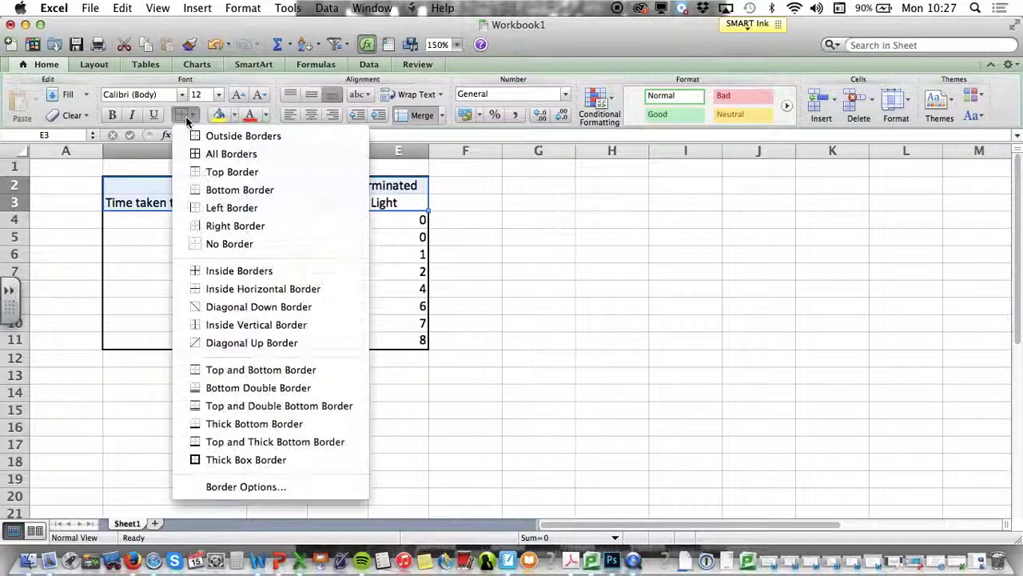
click(244, 459)
click(481, 429)
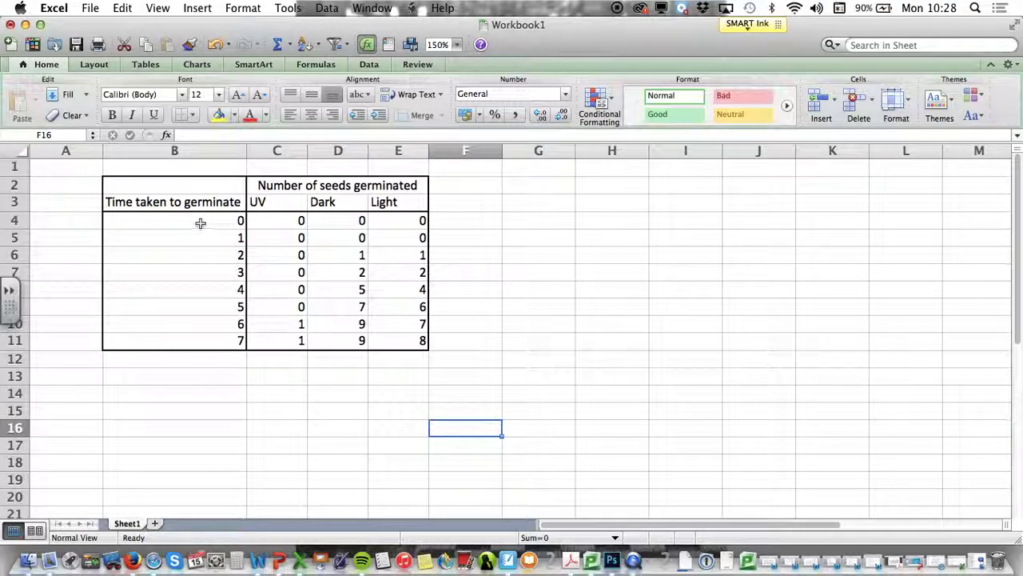
Step: Apply All Borders to the data cells B4:E11
drag(199, 221, 386, 334)
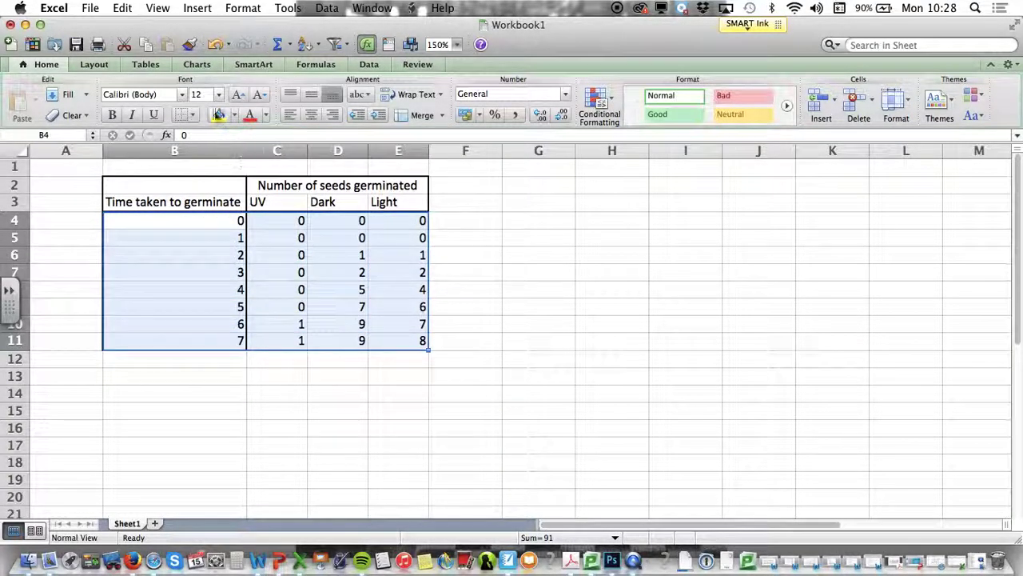
click(192, 114)
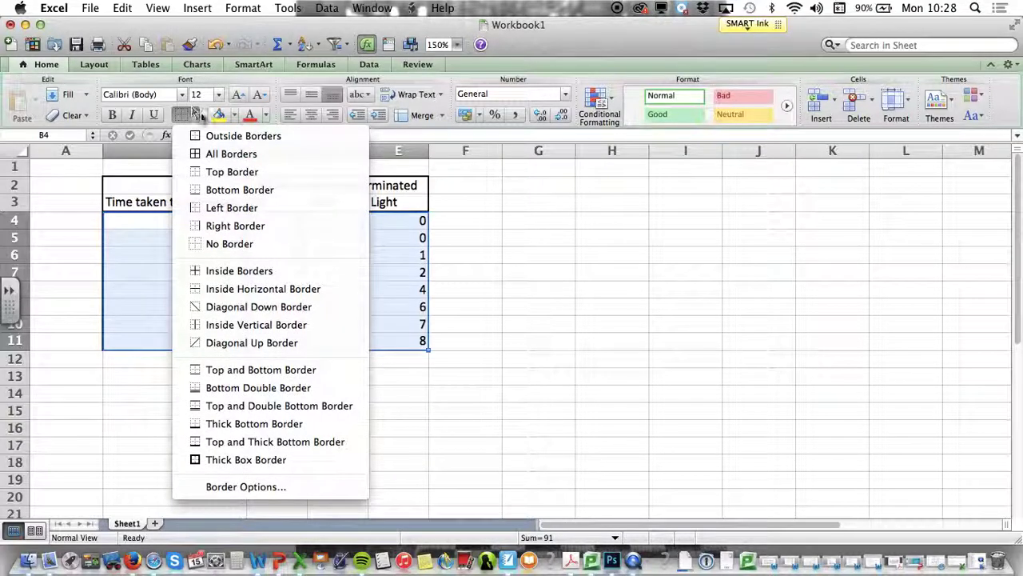
click(231, 154)
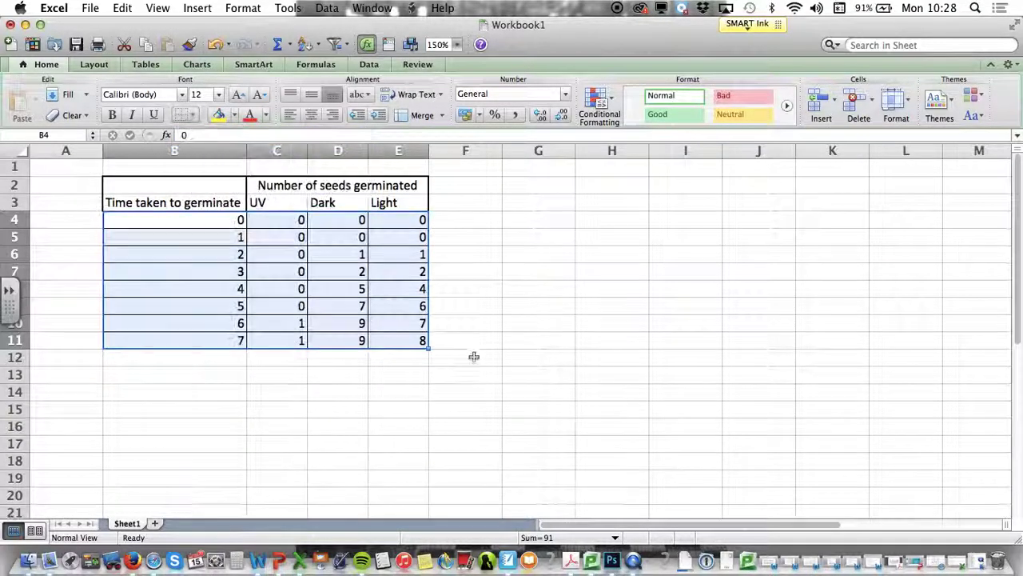
click(474, 373)
Step: Apply a Thick Box Border around the data block B4:E11
drag(183, 221, 421, 338)
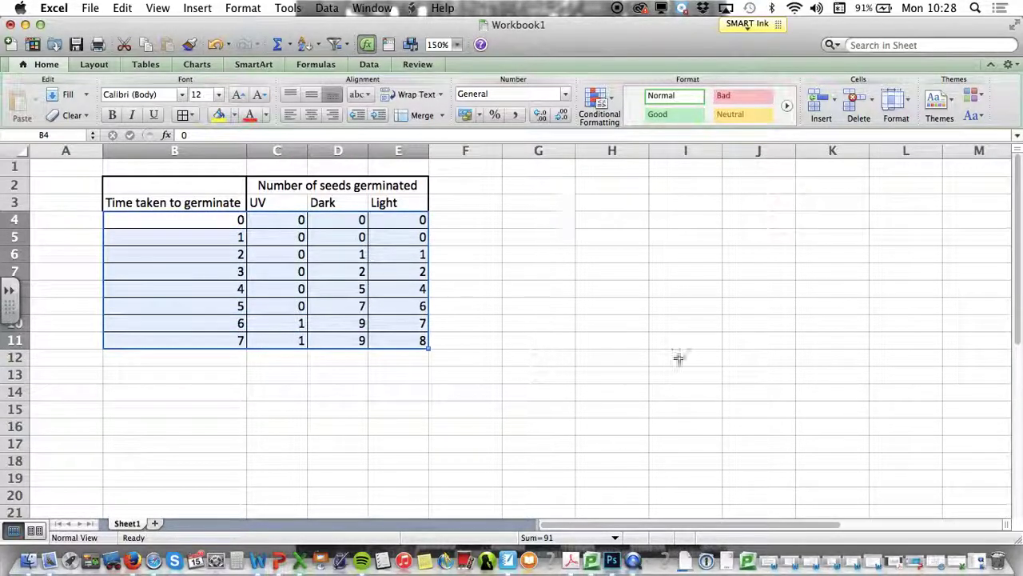
click(185, 116)
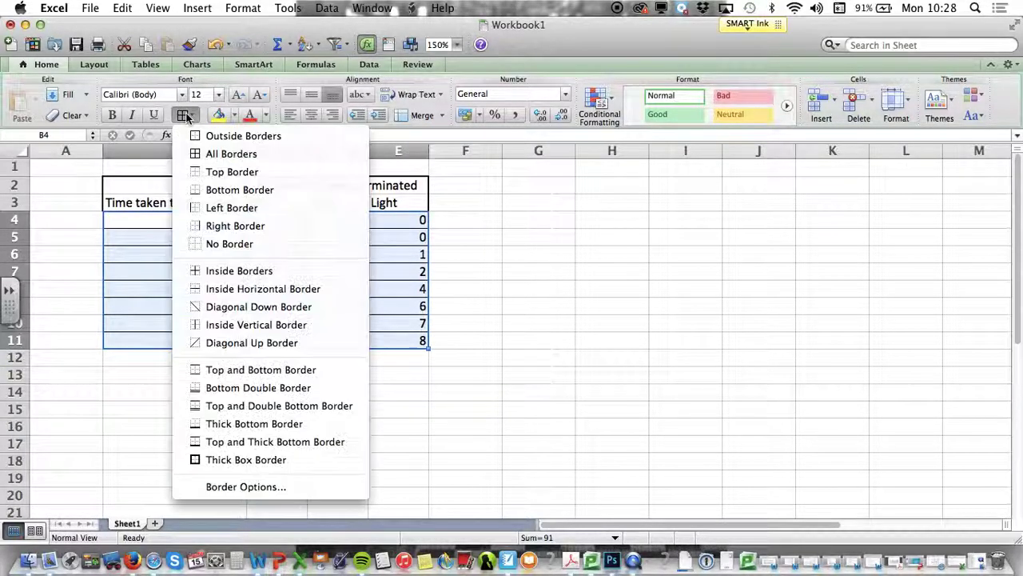
click(208, 300)
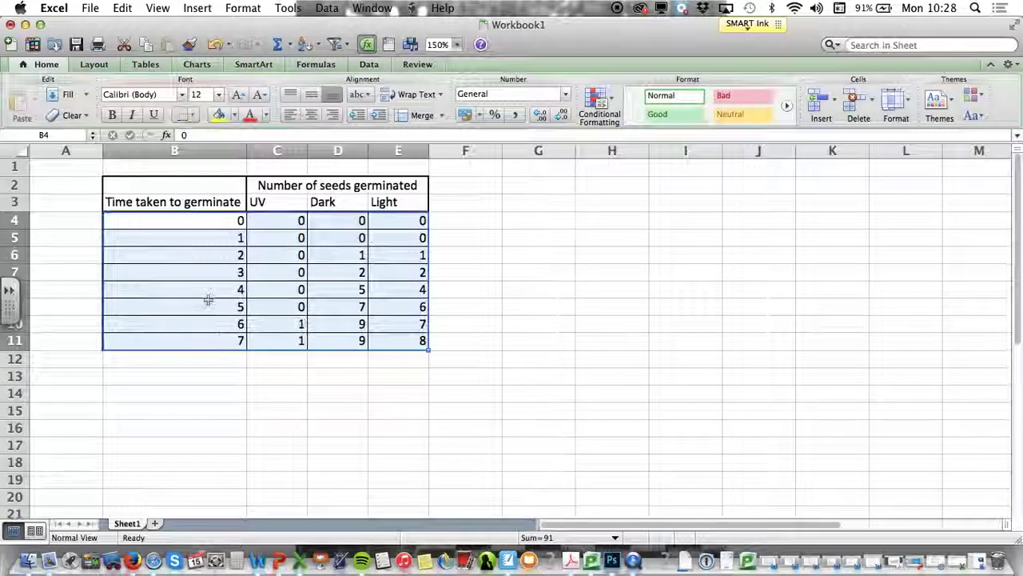
Step: Apply a Thick Box Border around the time values B4:B11
drag(216, 220, 216, 333)
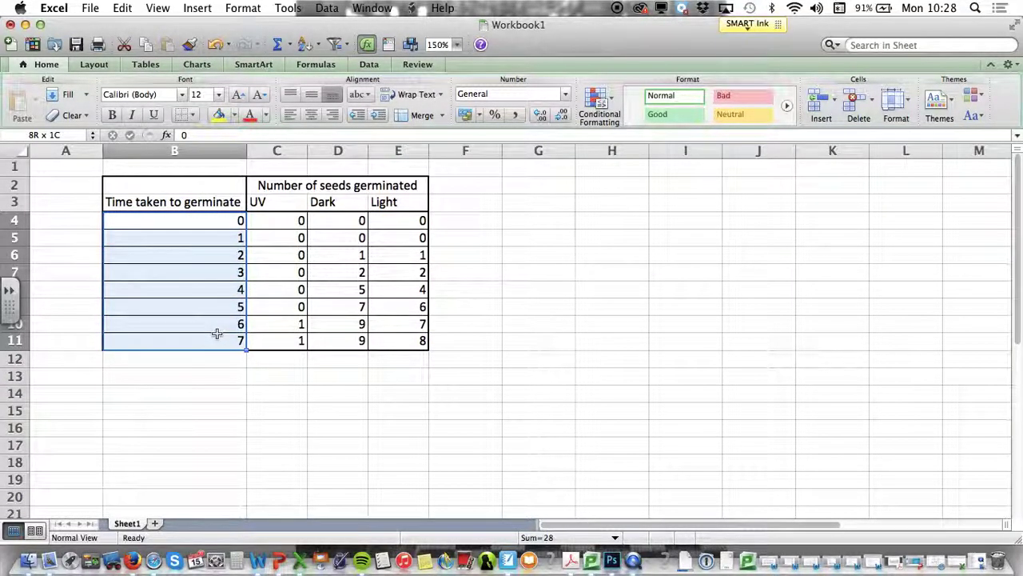
click(193, 116)
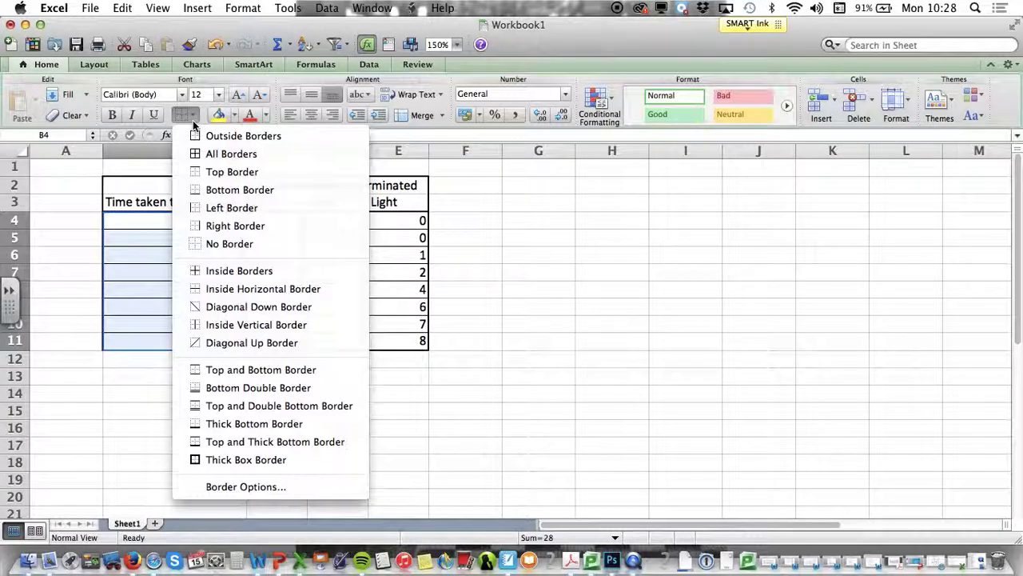
click(244, 460)
click(566, 289)
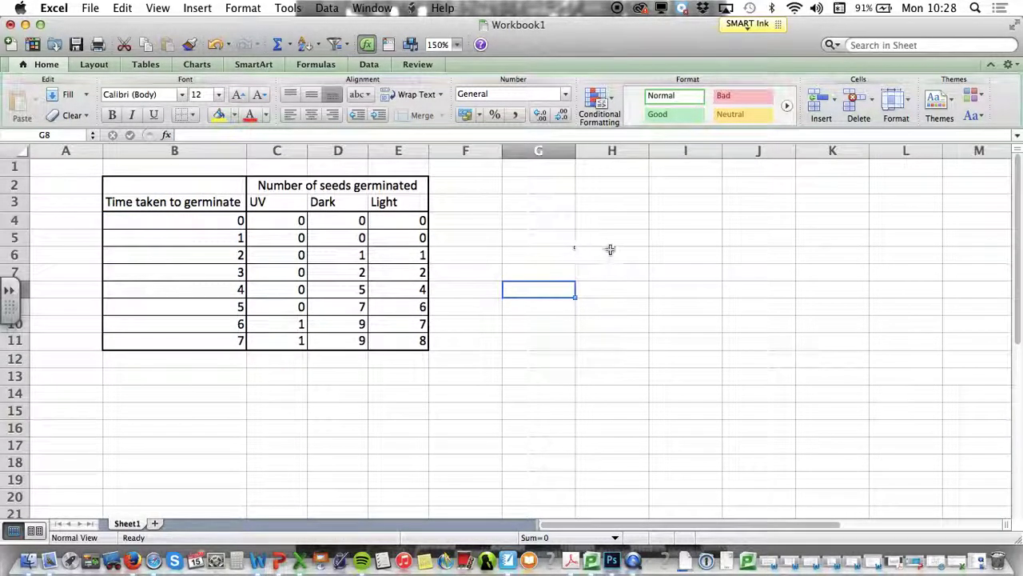
Step: Apply All Borders to the empty block H6:J8 beside the table as a border demonstration
drag(610, 249, 765, 290)
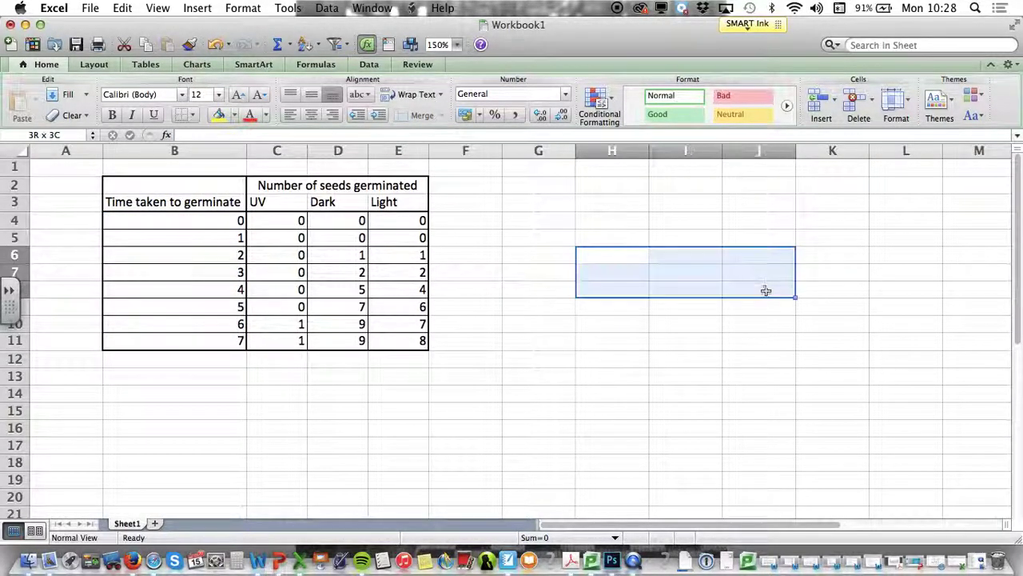
click(192, 116)
click(230, 153)
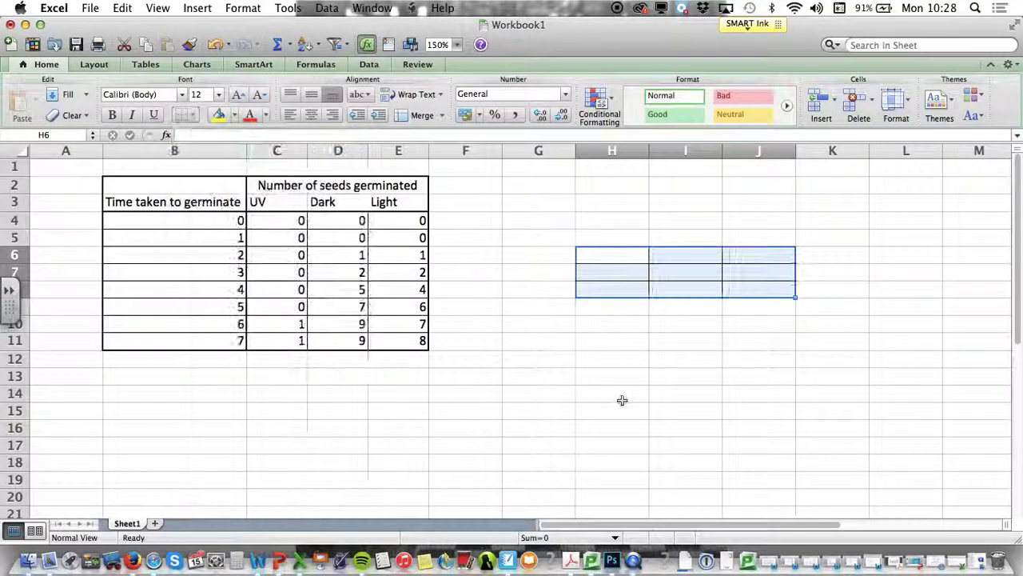
click(620, 398)
Step: Apply a Thick Box Border around the first row H6:J6 of the demonstration block
drag(614, 248, 759, 255)
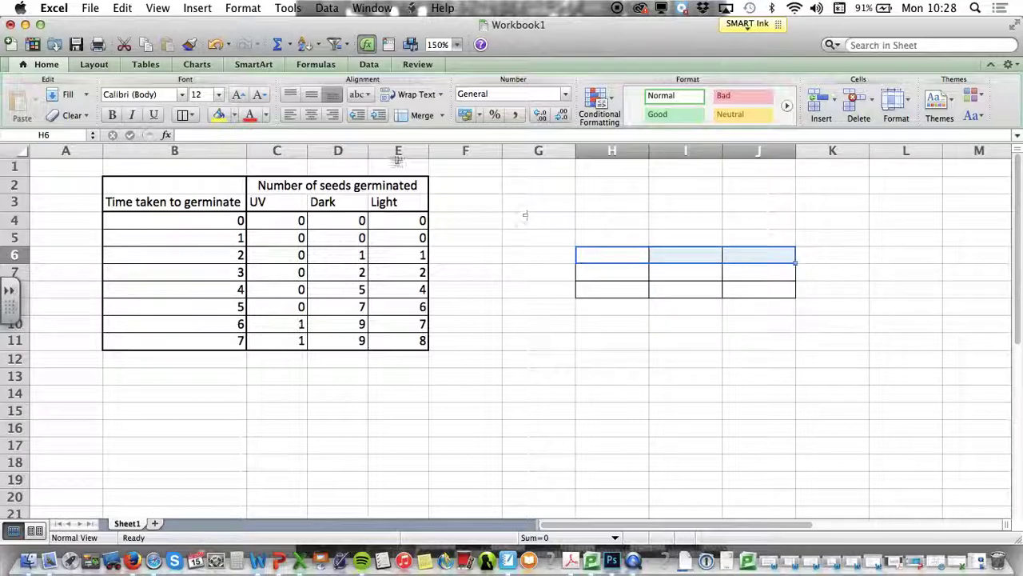
click(192, 115)
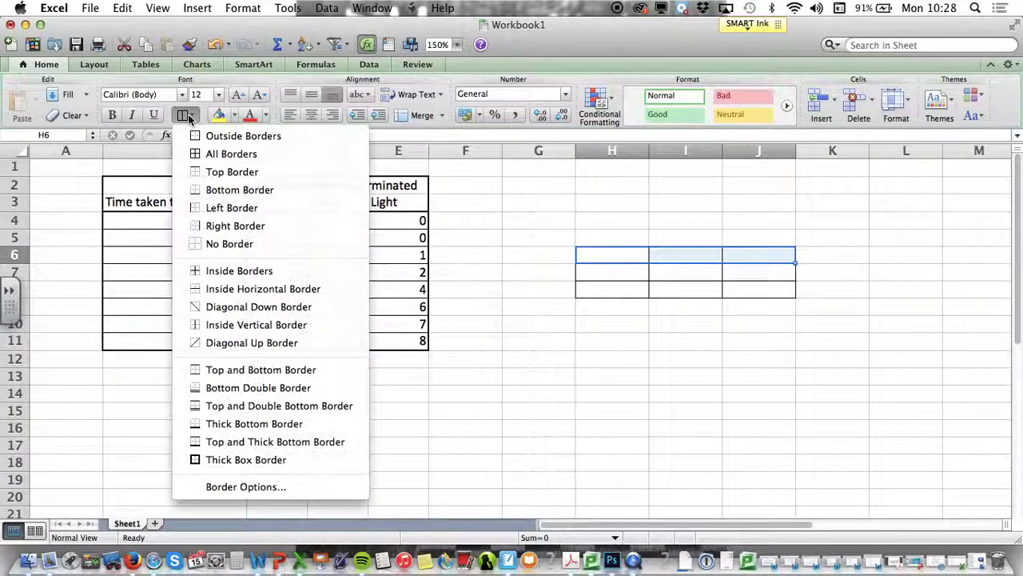
click(246, 459)
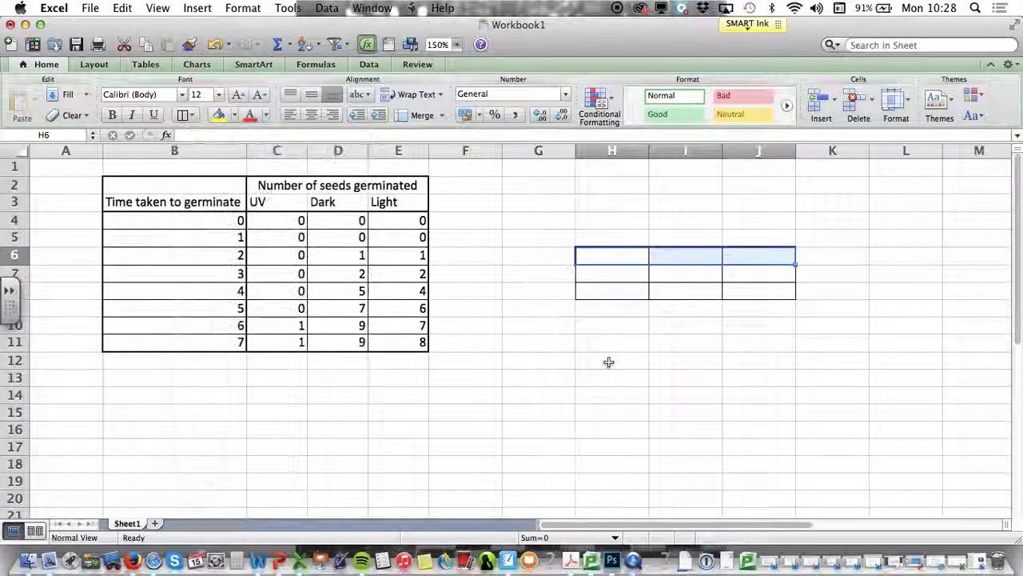
click(608, 359)
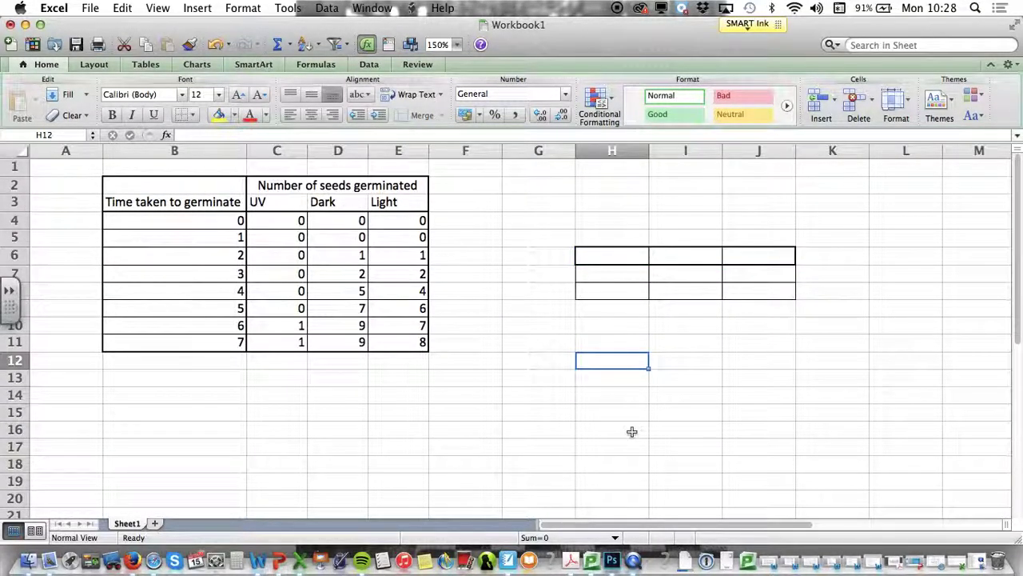
Step: Remove all borders from G5:K9 to clear the demonstration block
drag(548, 237, 818, 307)
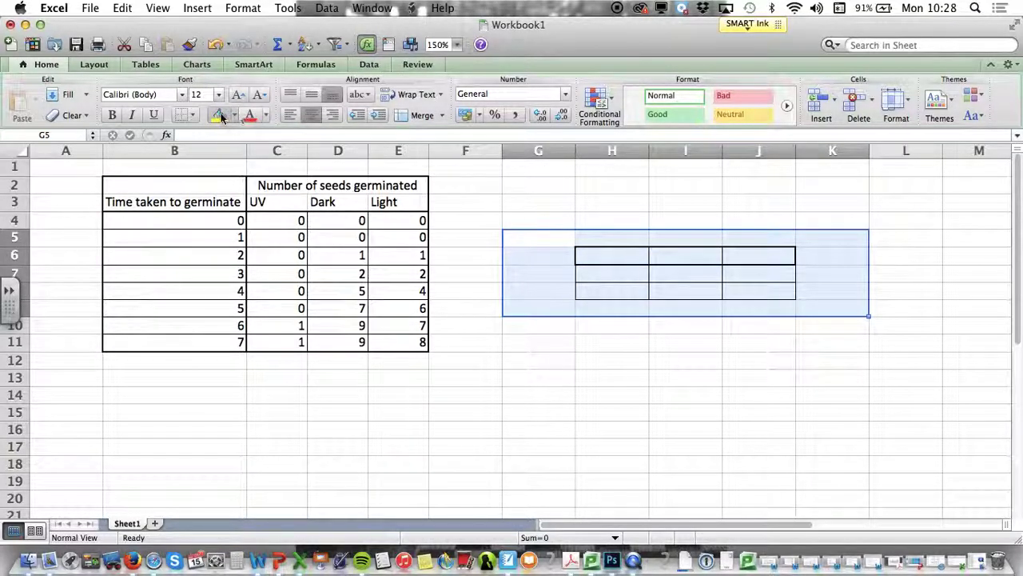
click(195, 113)
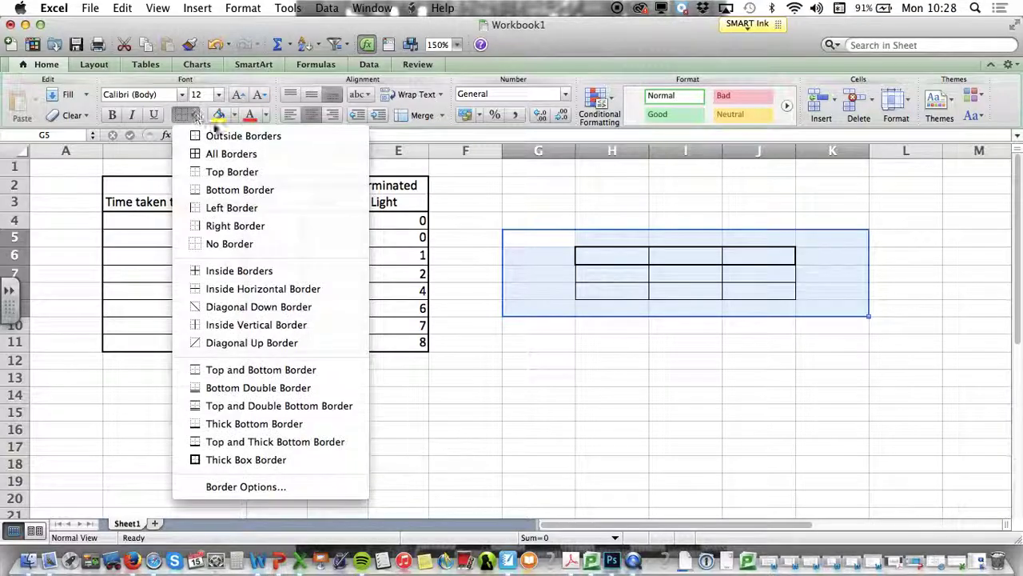
click(255, 249)
click(669, 307)
click(602, 371)
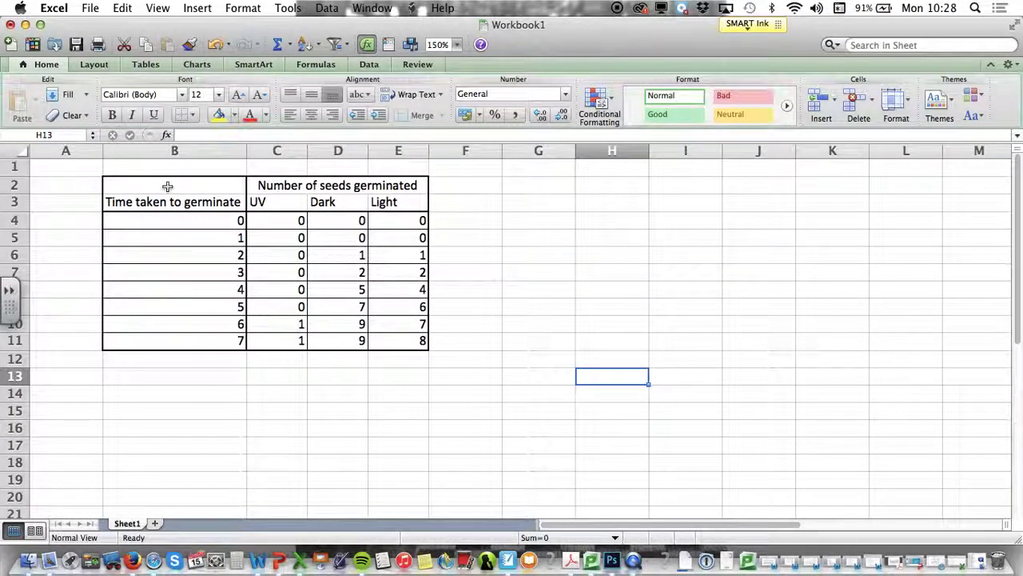
Step: Center the contents of the whole table B2:E11 horizontally
drag(167, 183, 411, 336)
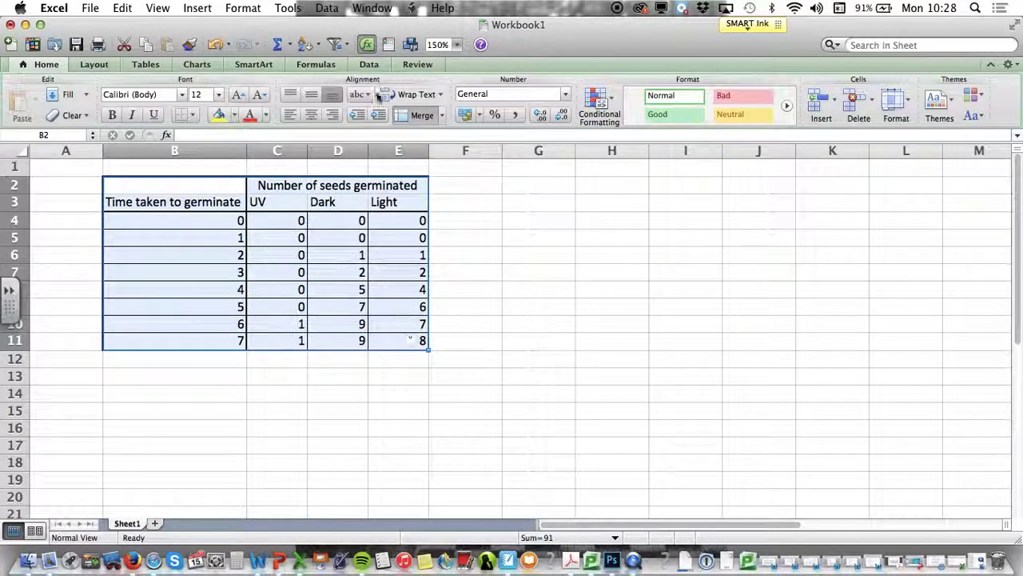
click(310, 115)
click(507, 276)
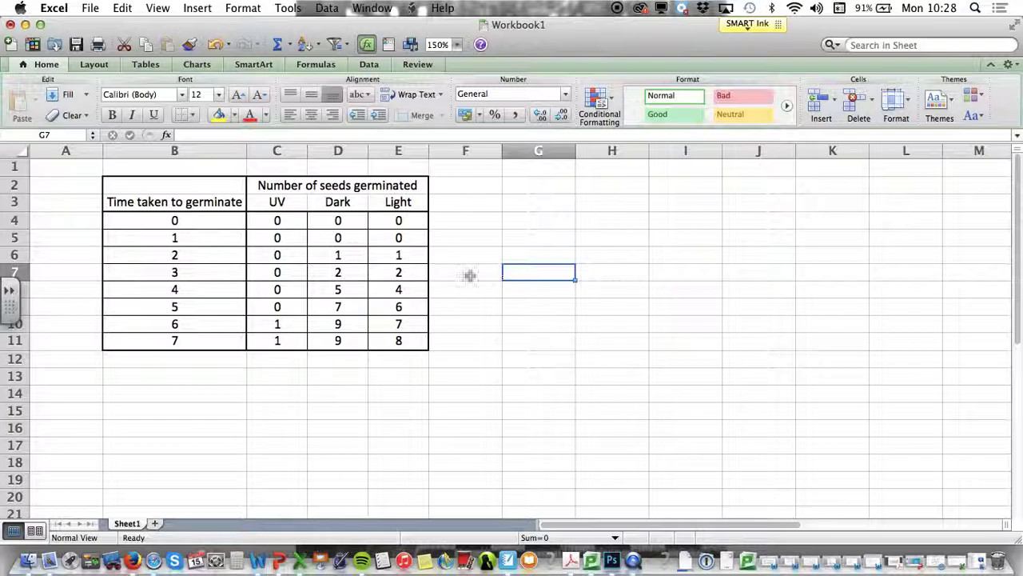
Step: Append the unit "(d)" to the heading "Time taken to germinate" in B3 and autofit column B to it
click(214, 201)
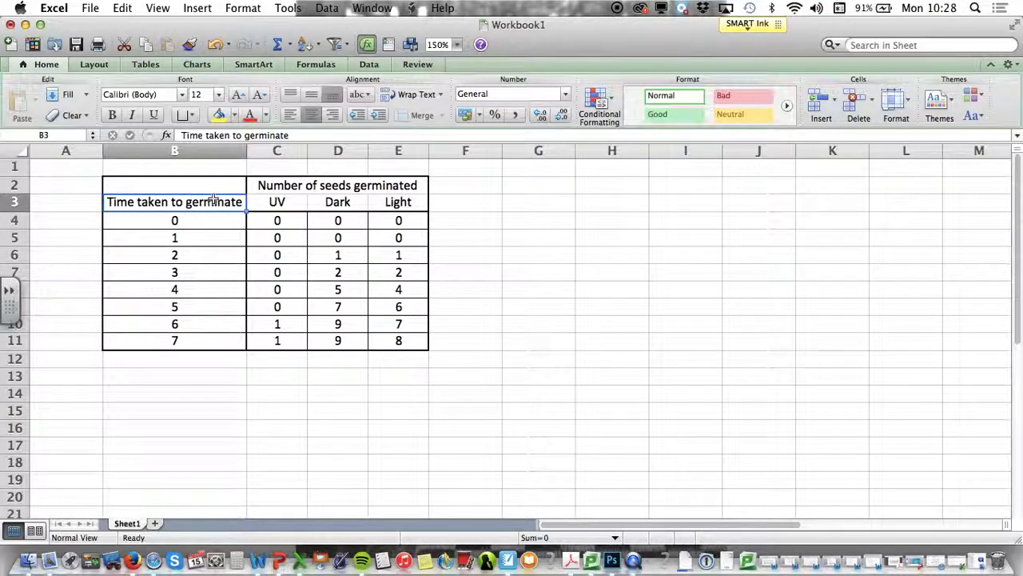
click(303, 136)
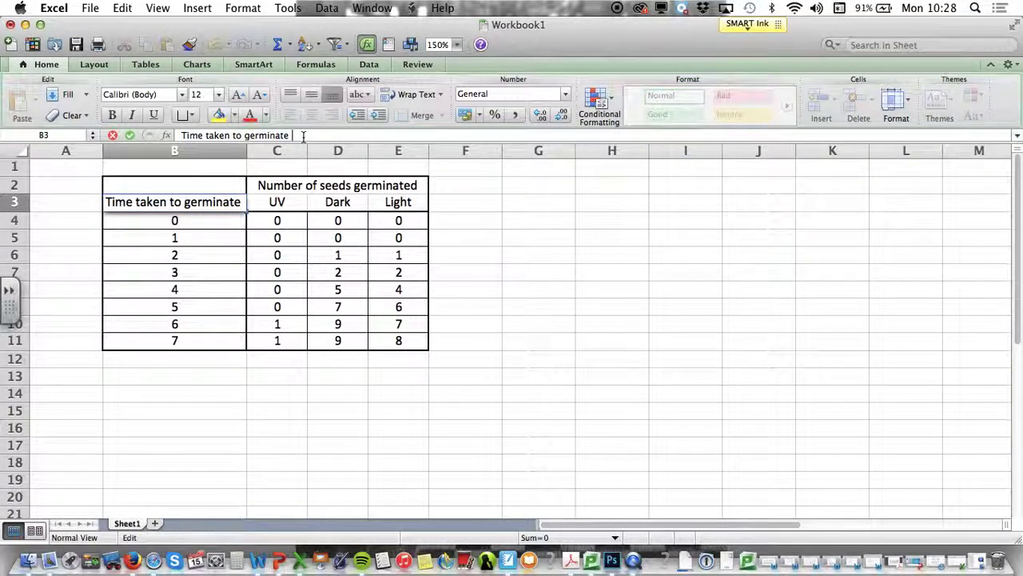
text((h)
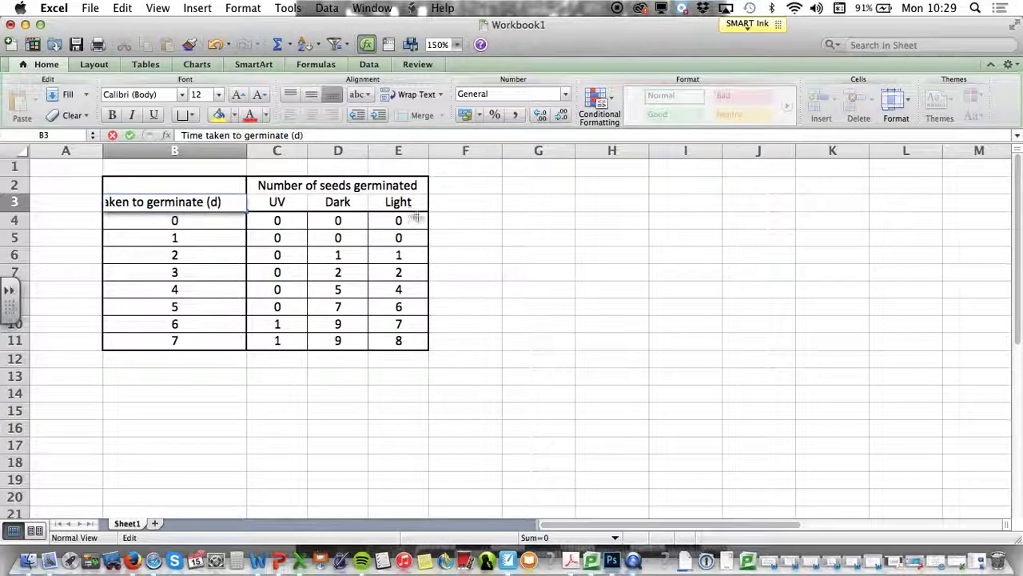
click(496, 192)
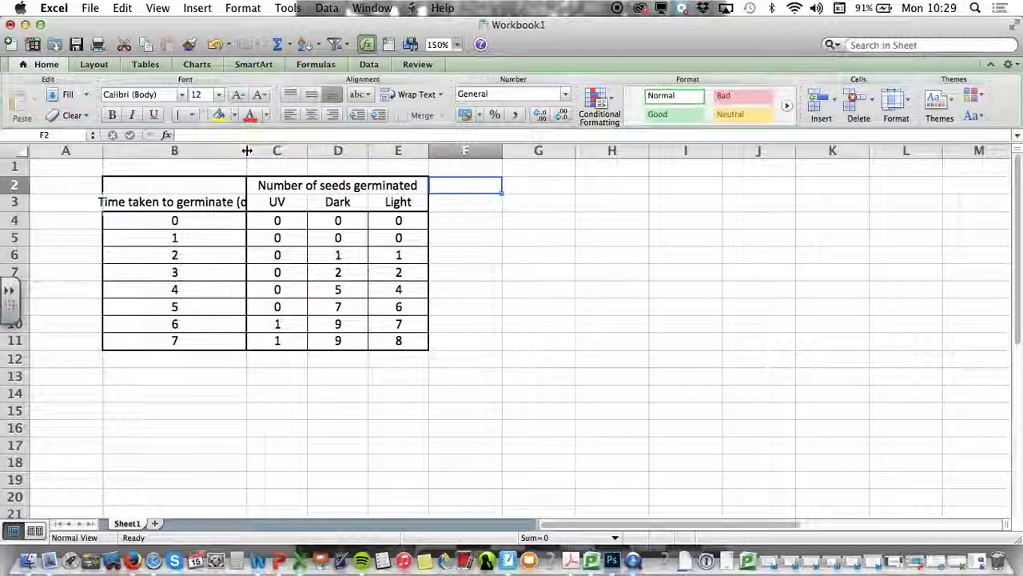
double_click(247, 150)
click(543, 240)
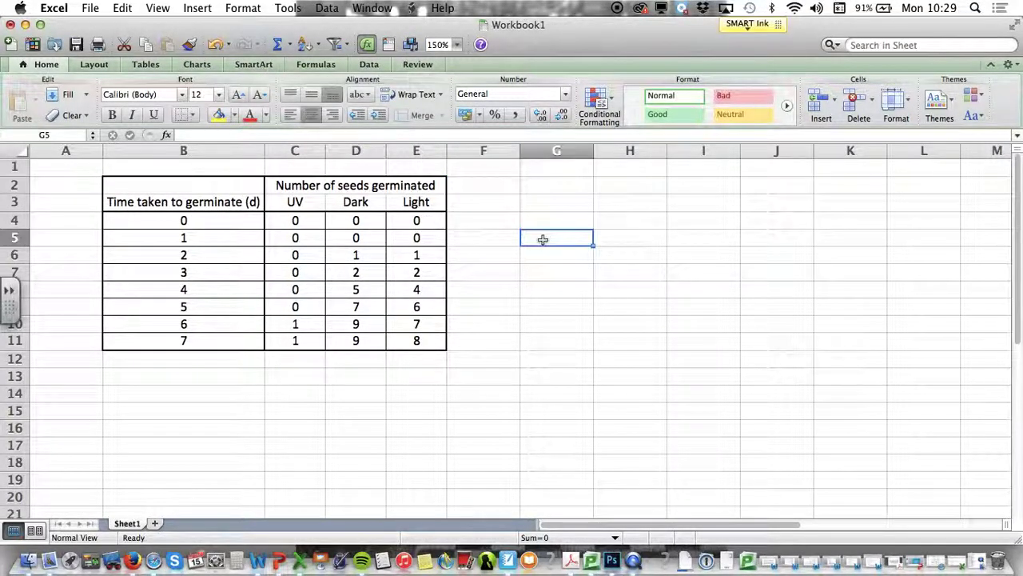
click(383, 186)
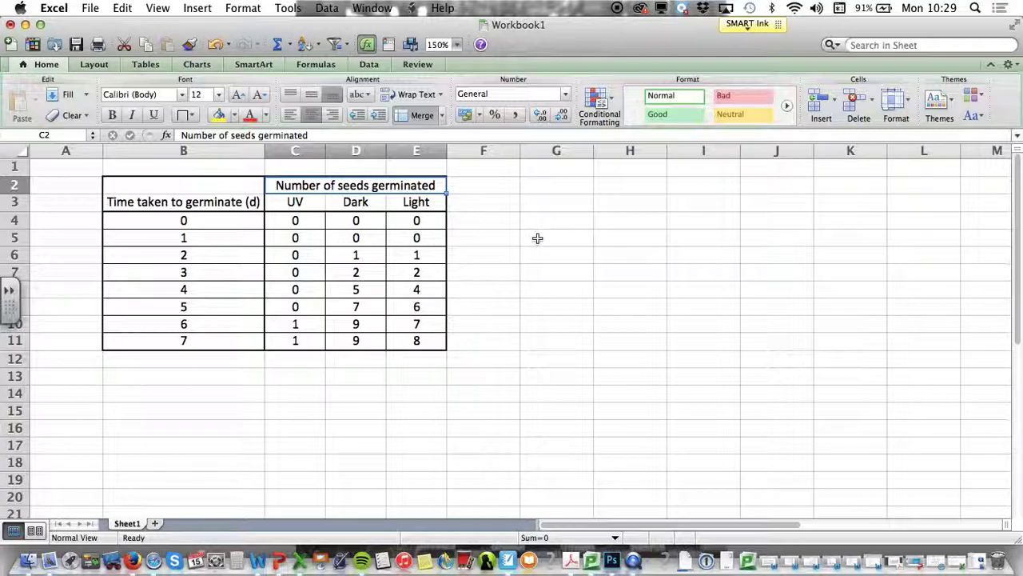
click(537, 238)
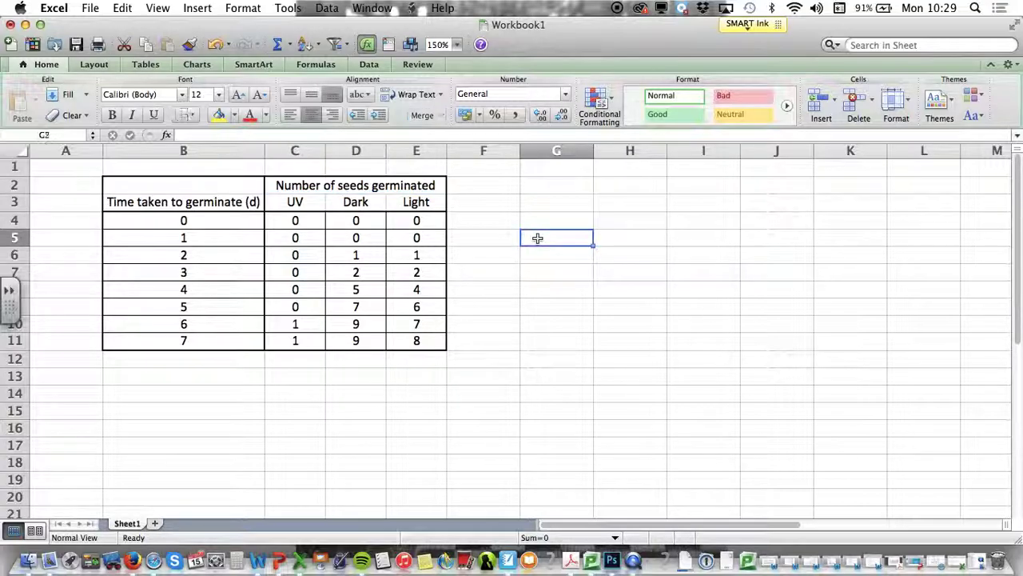
right_click(183, 179)
click(423, 331)
drag(421, 340, 169, 187)
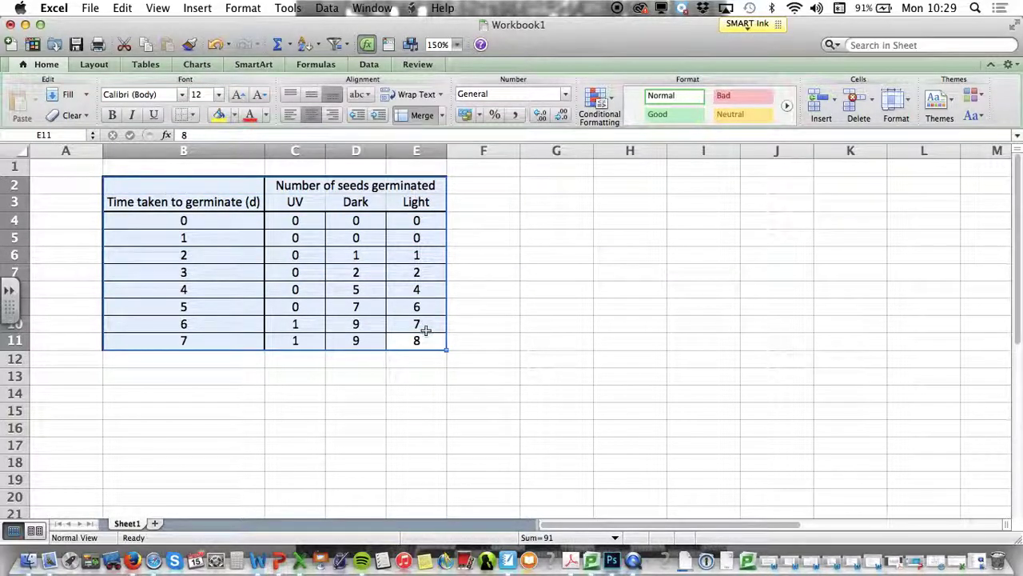
click(531, 416)
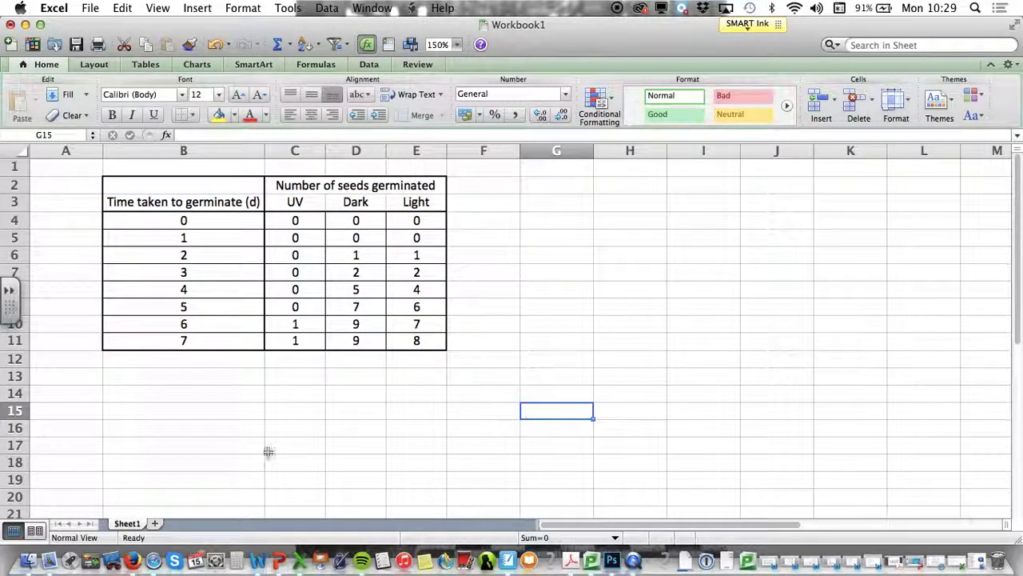
Step: Rename Sheet1 as "Raw Data"
double_click(128, 524)
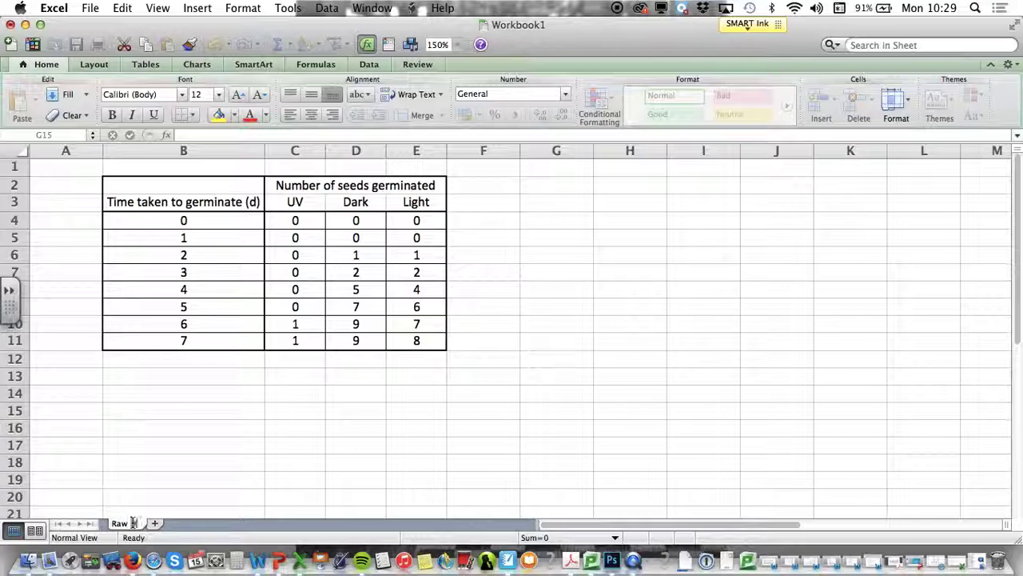
click(163, 494)
Step: Insert a new sheet after Raw Data and name it "Processed Data"
click(163, 523)
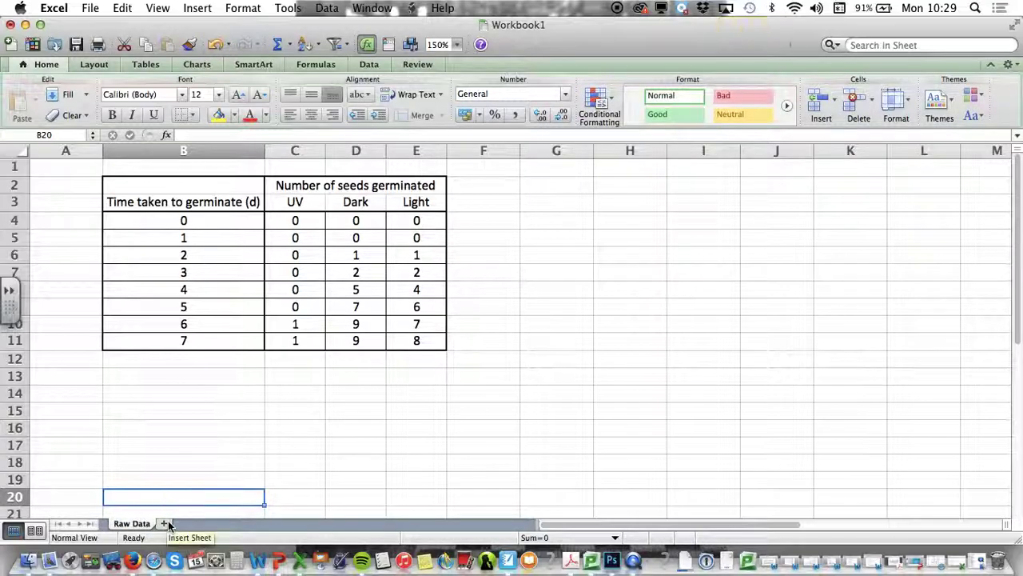
double_click(180, 523)
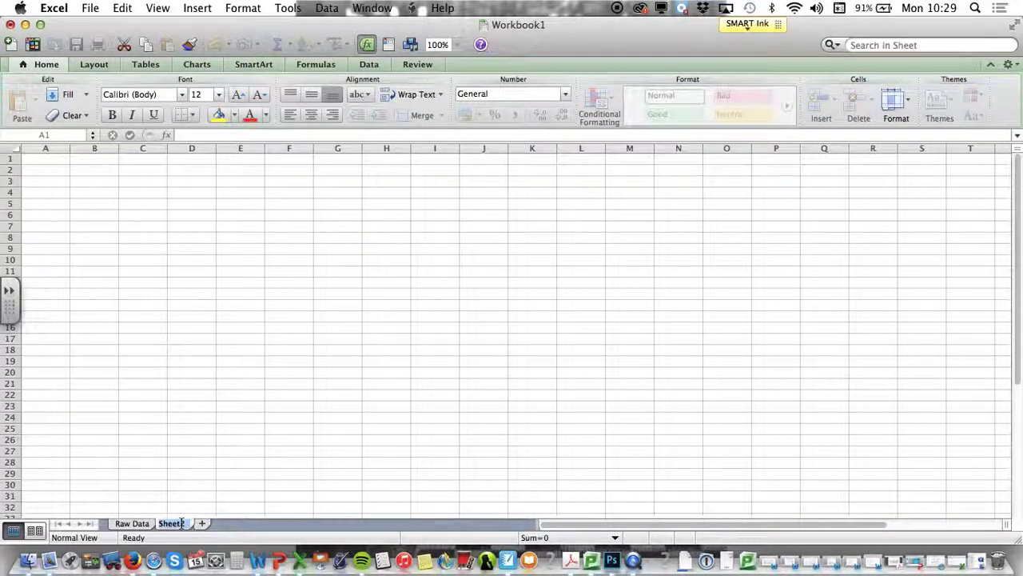
text(Processed)
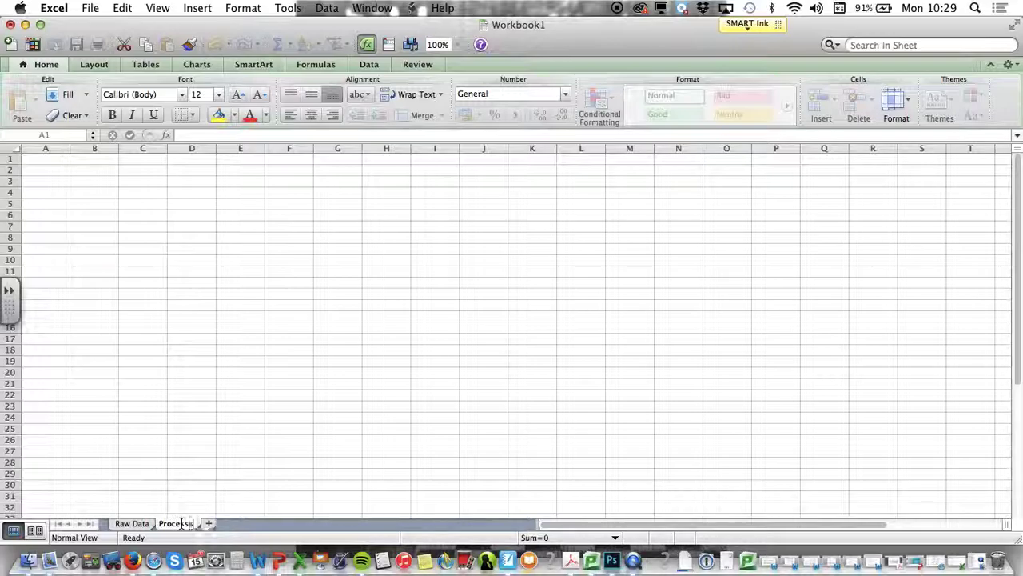
text( Data)
click(201, 484)
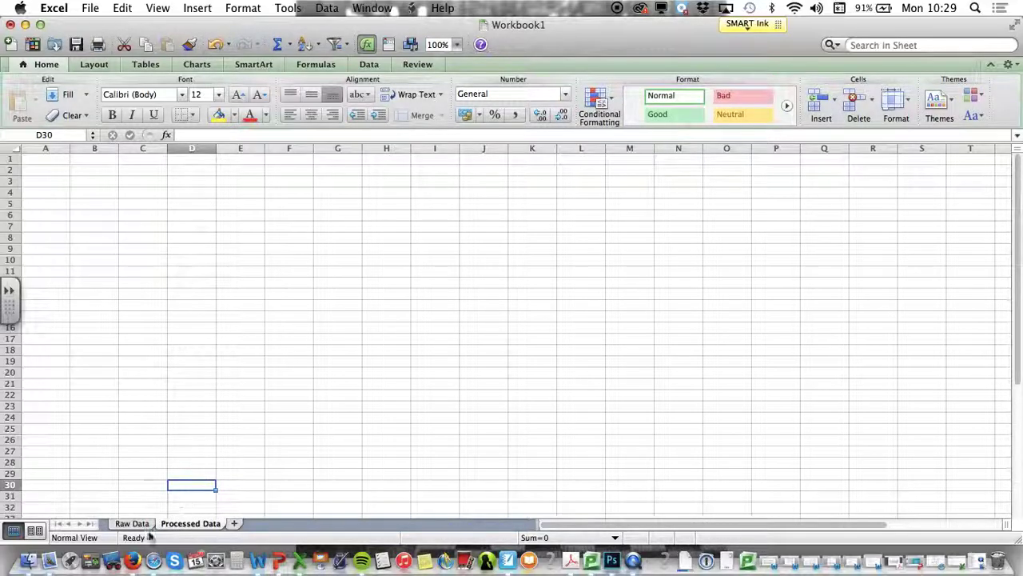
Step: Copy the table B2:E11 from the Raw Data sheet into Processed Data, starting at cell B2
click(136, 523)
drag(206, 184, 428, 342)
key(super+c)
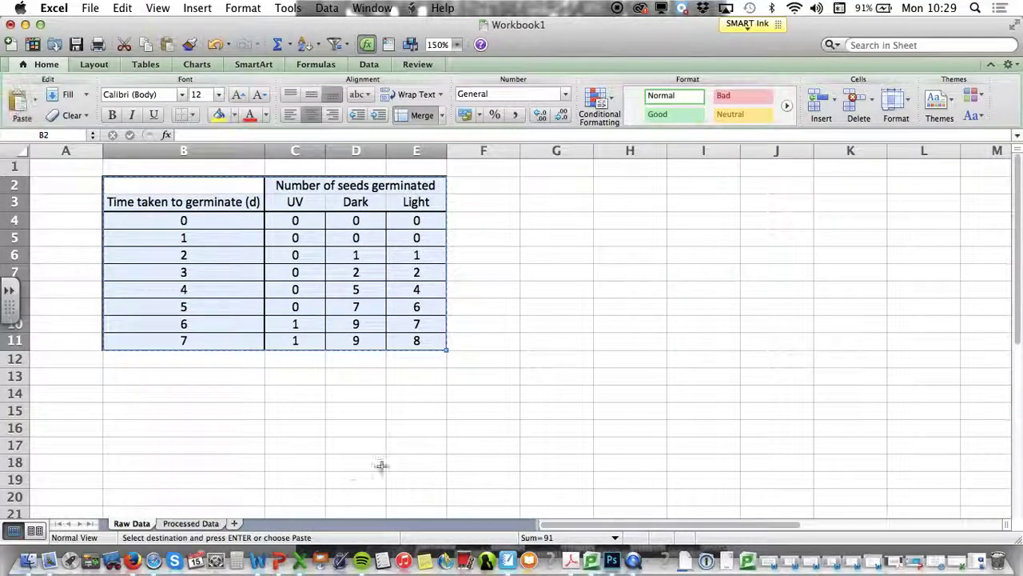
click(192, 523)
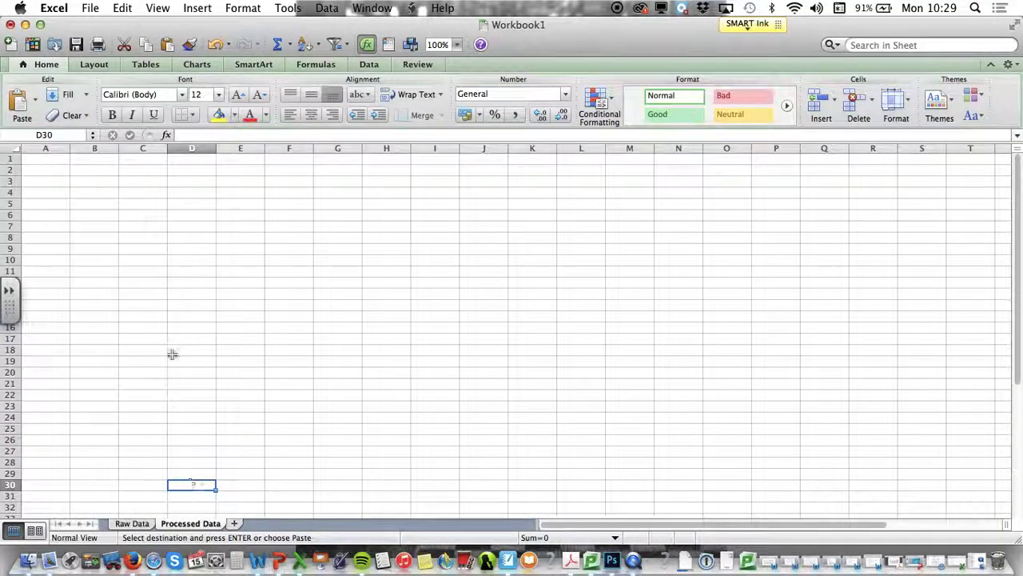
click(106, 170)
key(super+v)
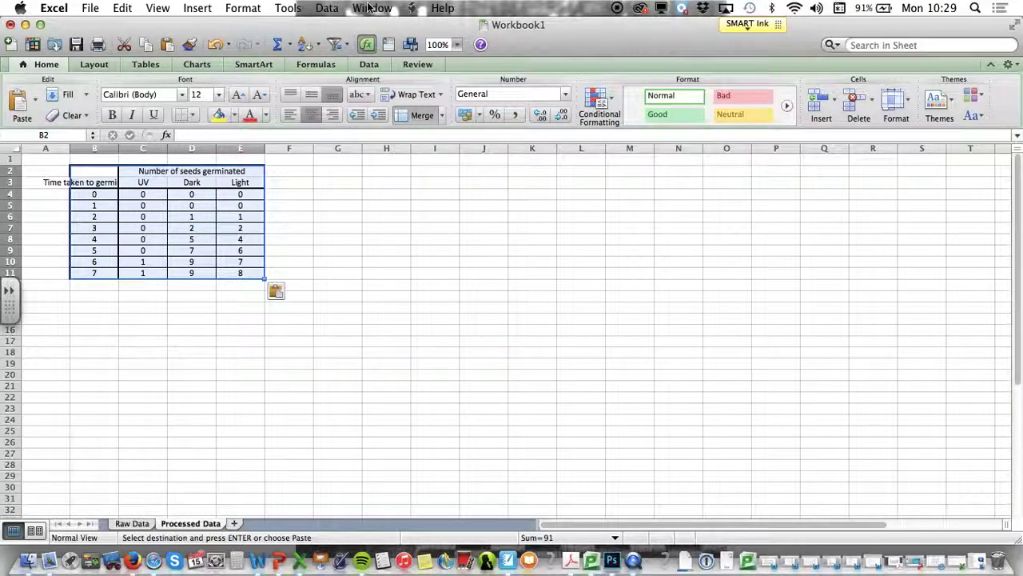
Step: Set the magnification of the Processed Data sheet to 150%
click(326, 8)
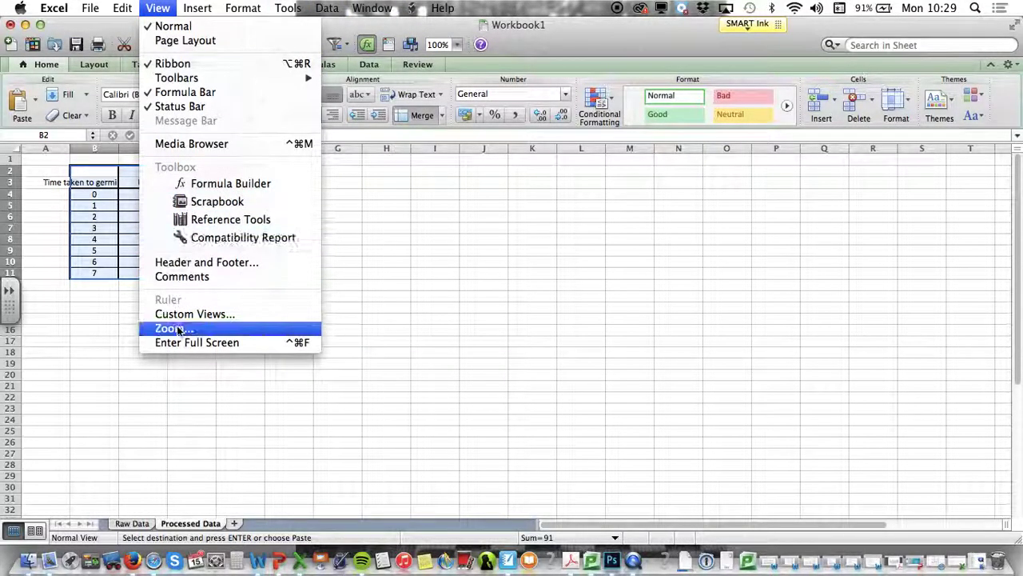
click(178, 329)
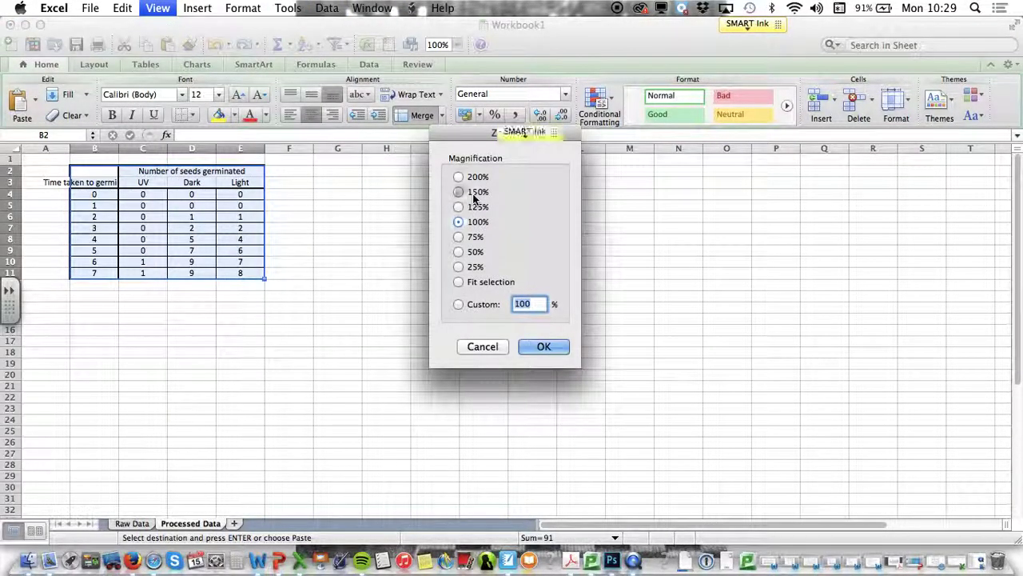
click(474, 196)
click(551, 346)
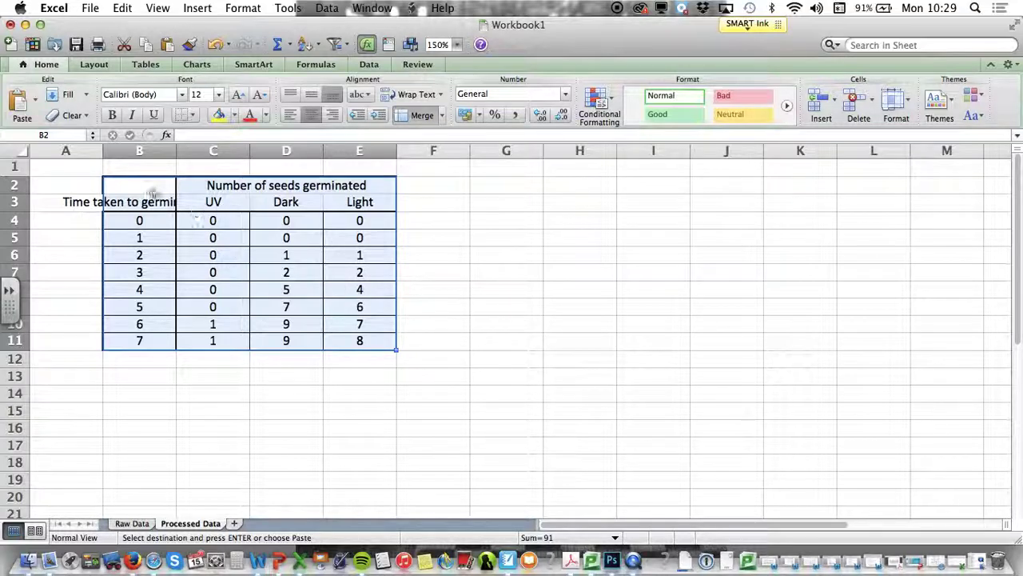
Step: Autofit column B on Processed Data to the heading "Time taken to germinate (d)"
double_click(174, 151)
click(472, 323)
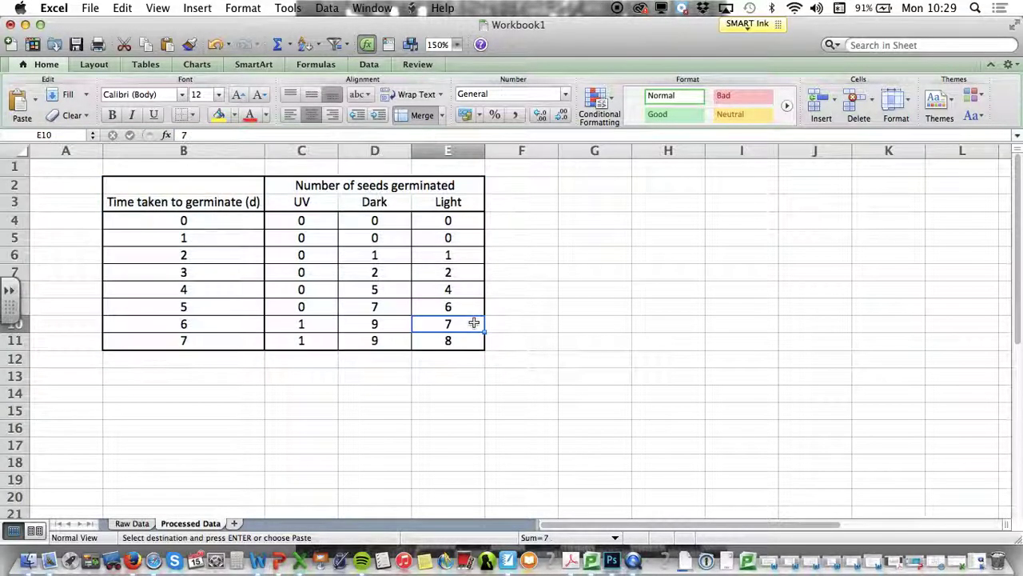
key(Right)
click(344, 188)
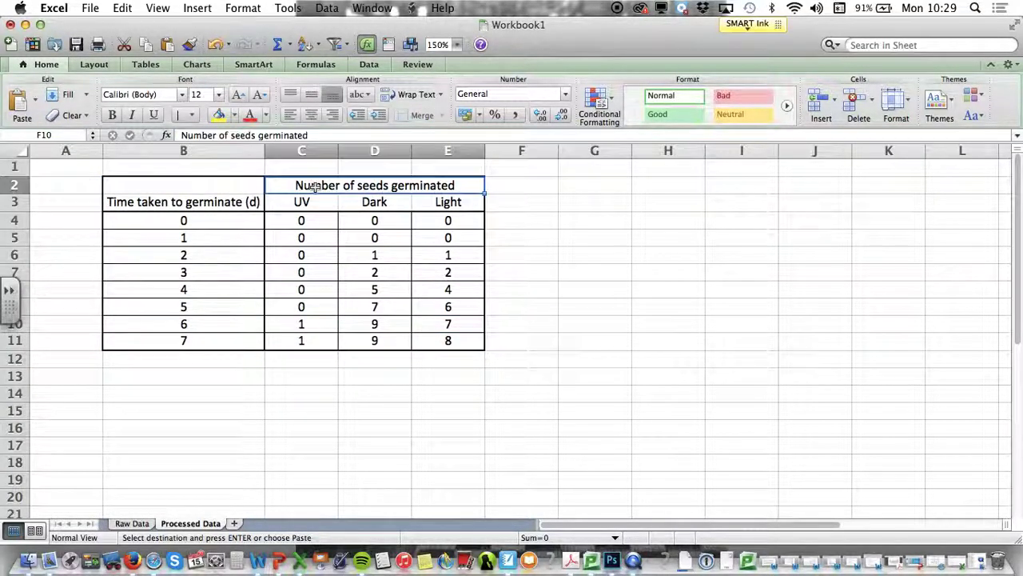
click(702, 334)
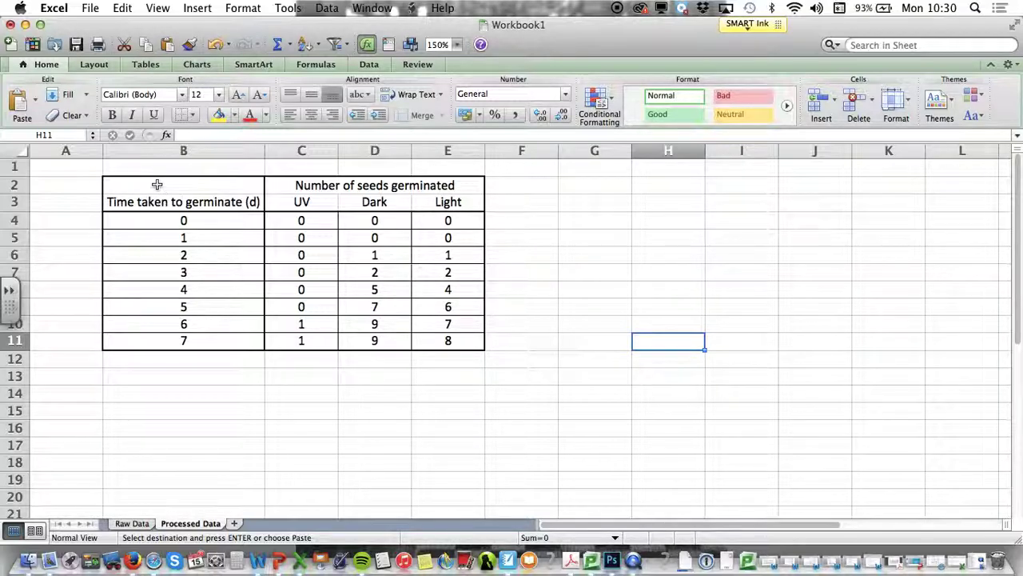
Step: Duplicate the table B2:E11 on the same sheet starting at G2, and autofit column G
drag(157, 185, 461, 338)
key(super+c)
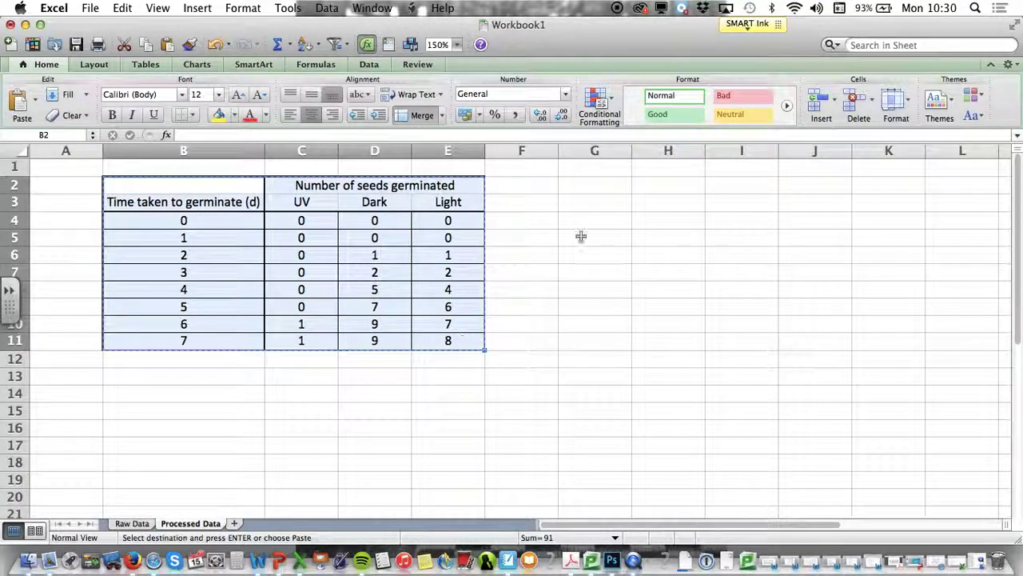
click(586, 185)
key(super+v)
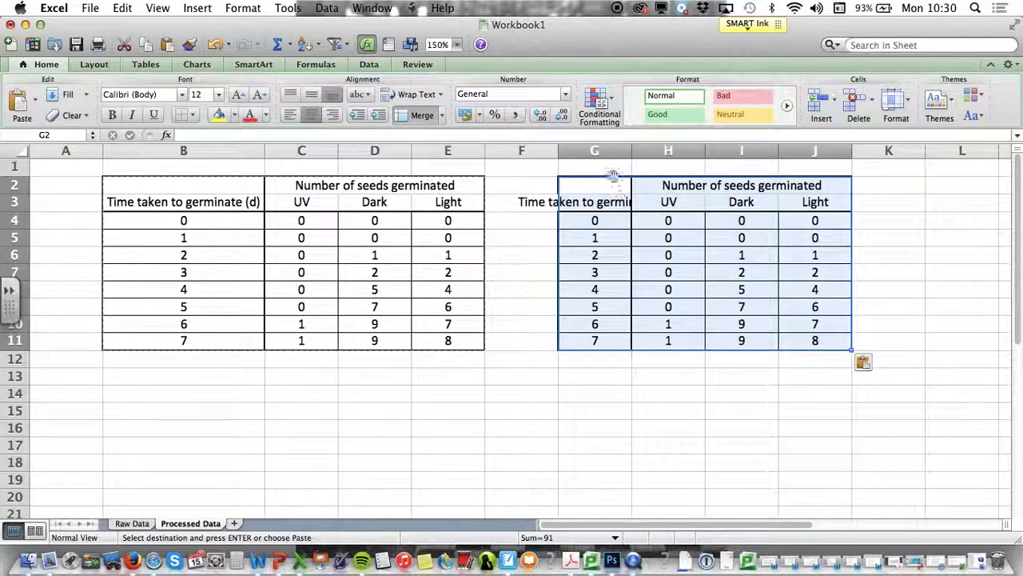
double_click(632, 150)
click(802, 253)
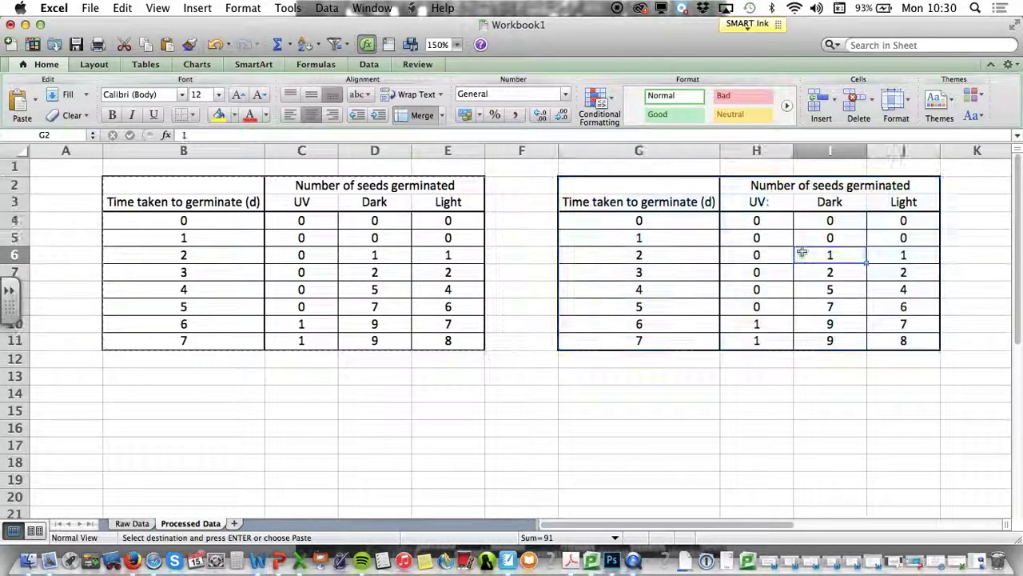
Step: Clear the germination counts in H4:J11 of the duplicated table
drag(751, 219, 900, 340)
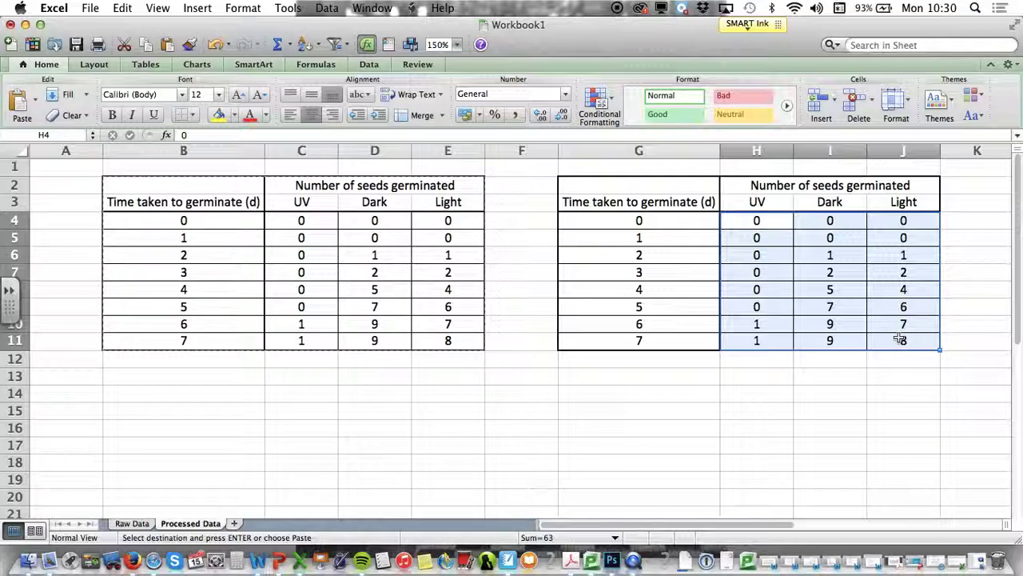
key(Delete)
click(770, 464)
Step: Change the duplicated table's merged heading in H2 to "Percentage of seeds germinated"
click(787, 186)
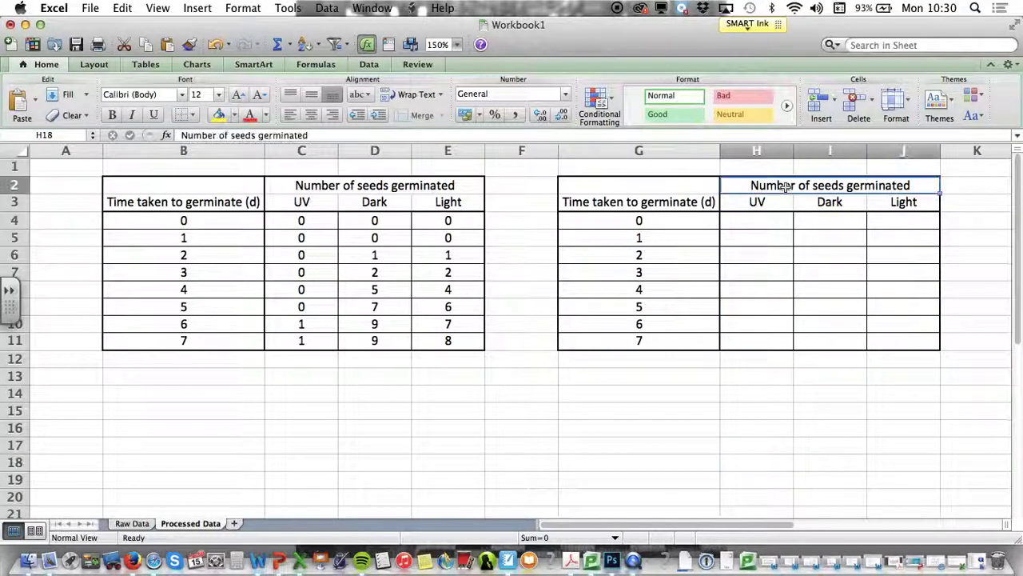
double_click(205, 135)
text(P)
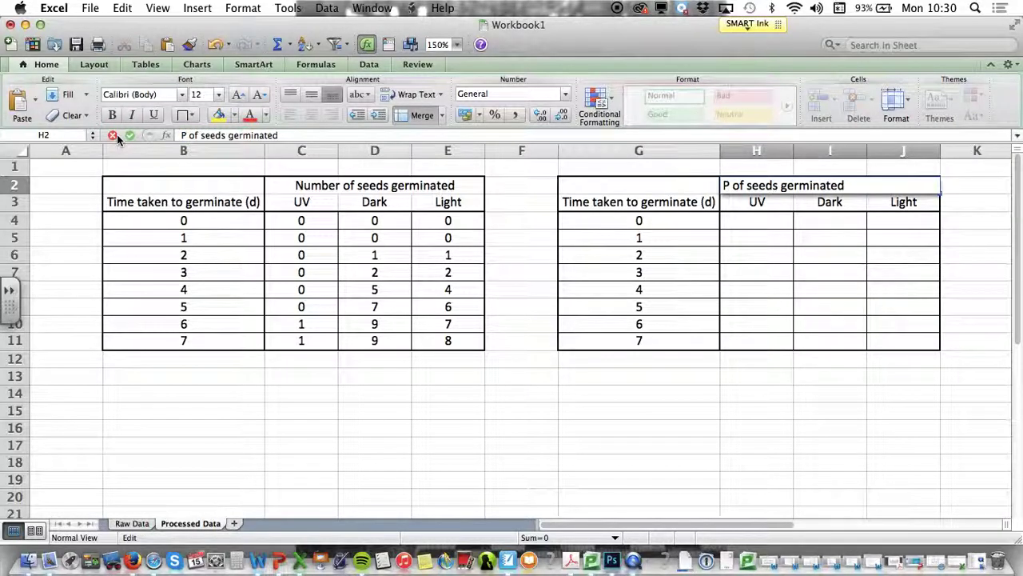
text(ercentage)
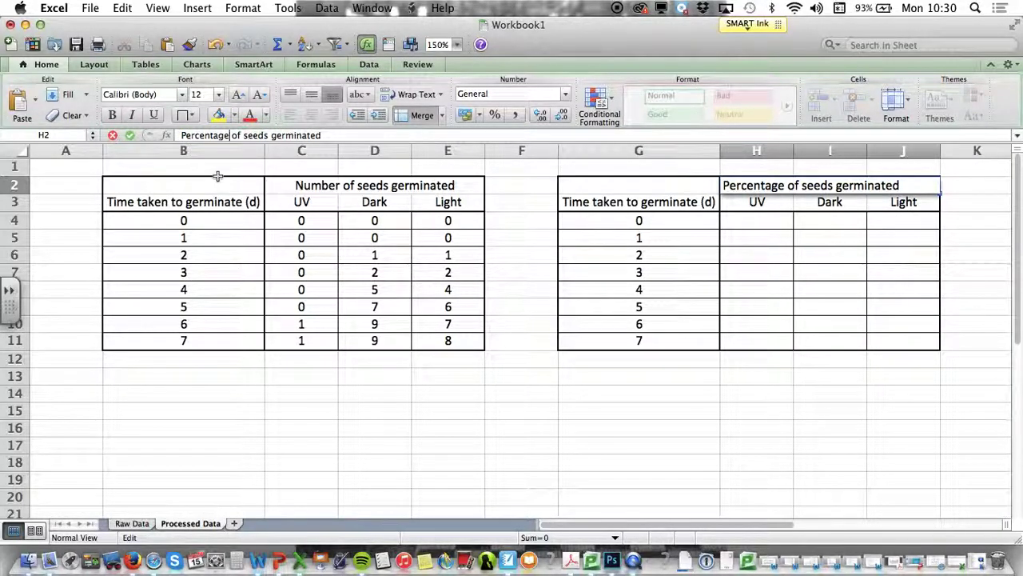
key(Return)
Step: Enter the formula =(C4/17)*100 in H4 to calculate the UV germination percentage for day 0
click(776, 222)
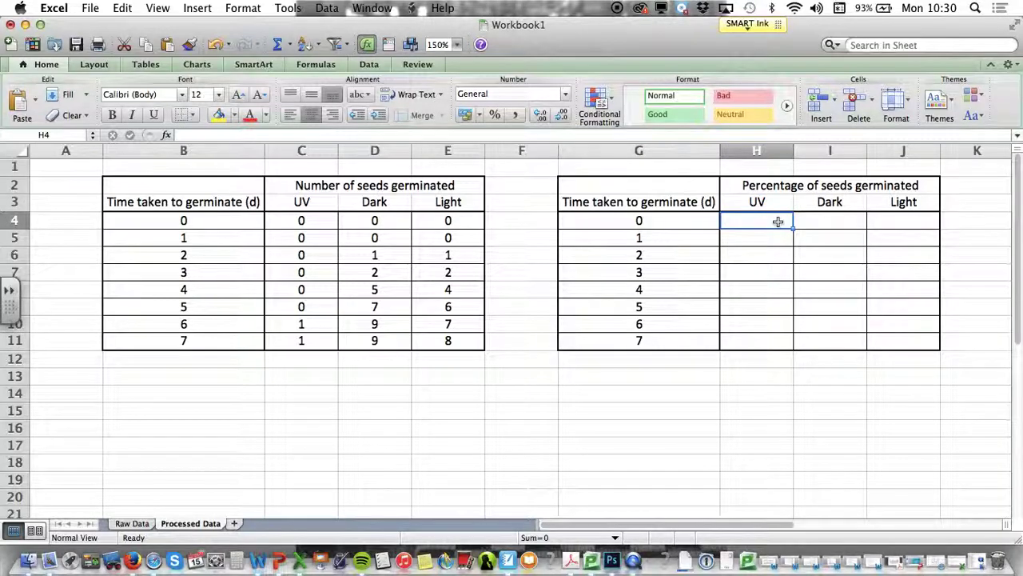
click(316, 220)
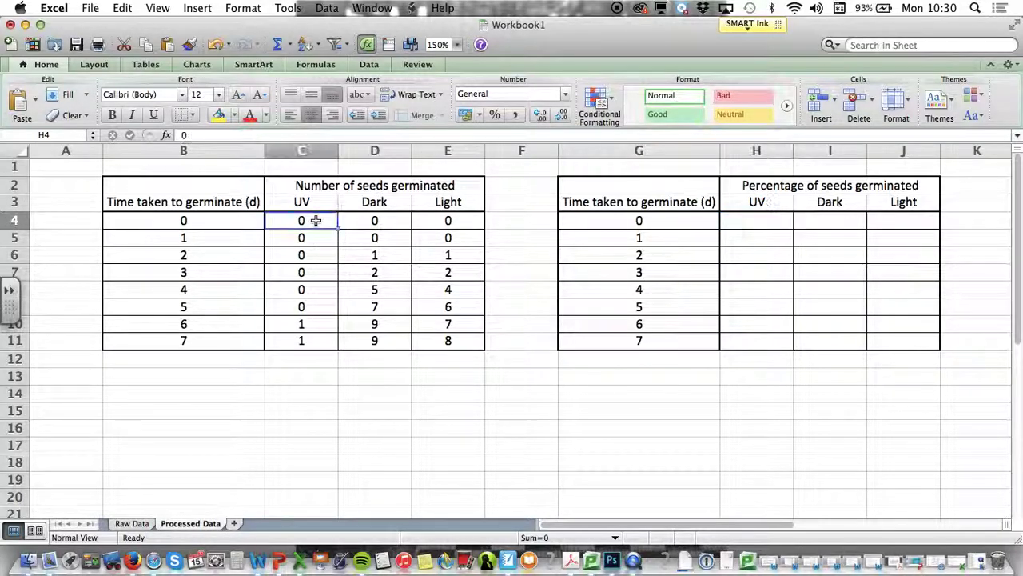
click(752, 221)
text(=)
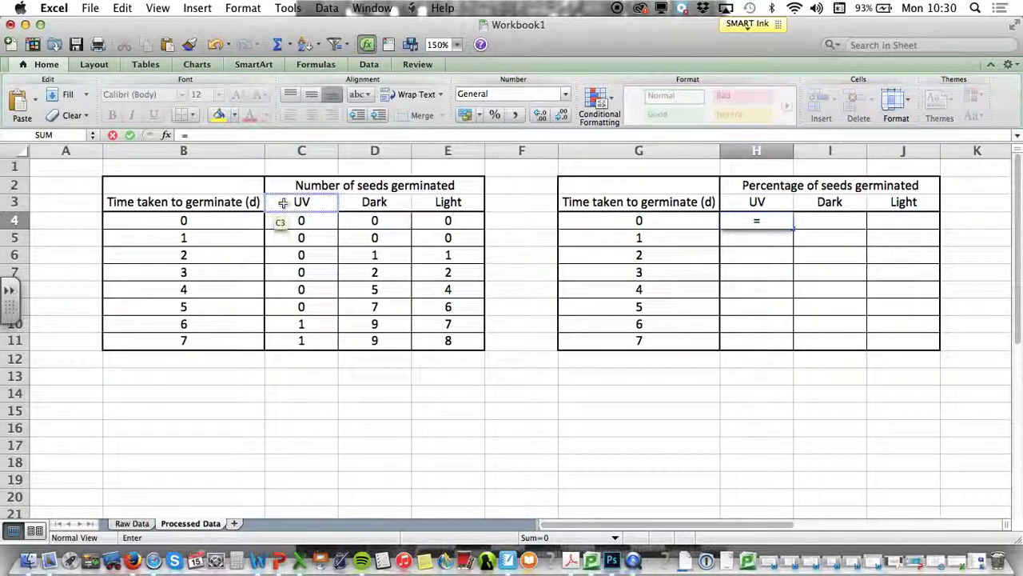
click(302, 224)
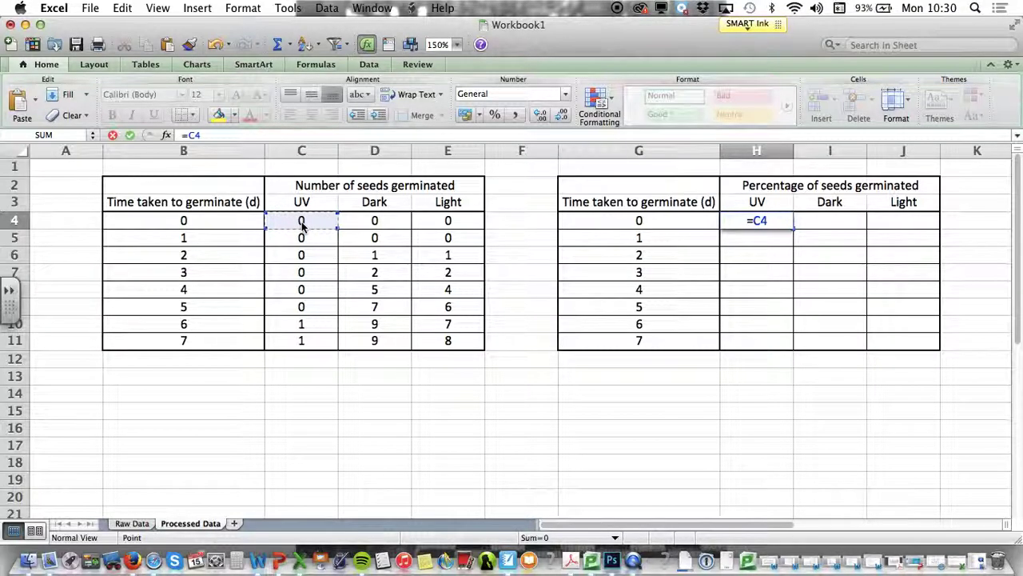
text(/17))
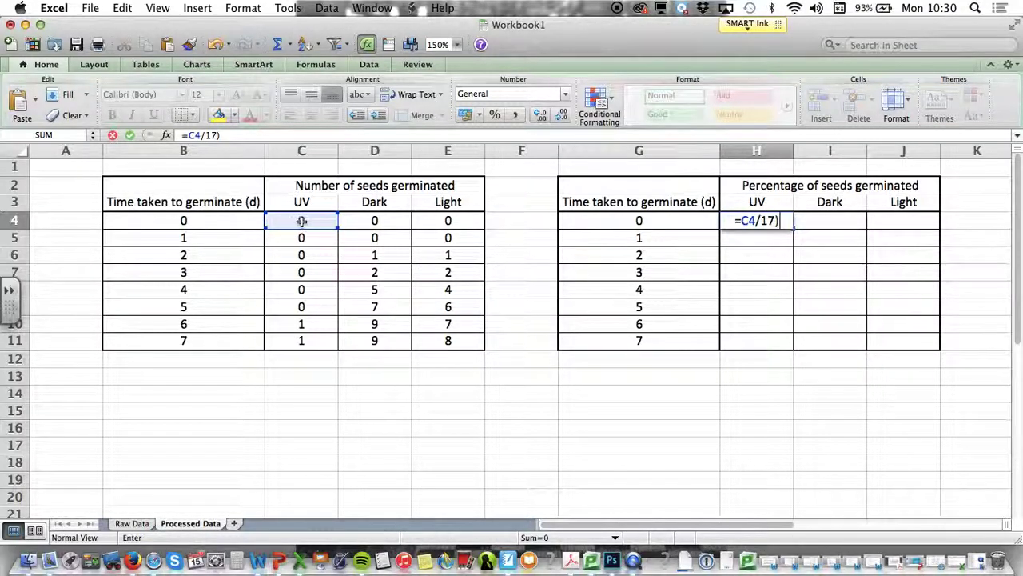
key(Return)
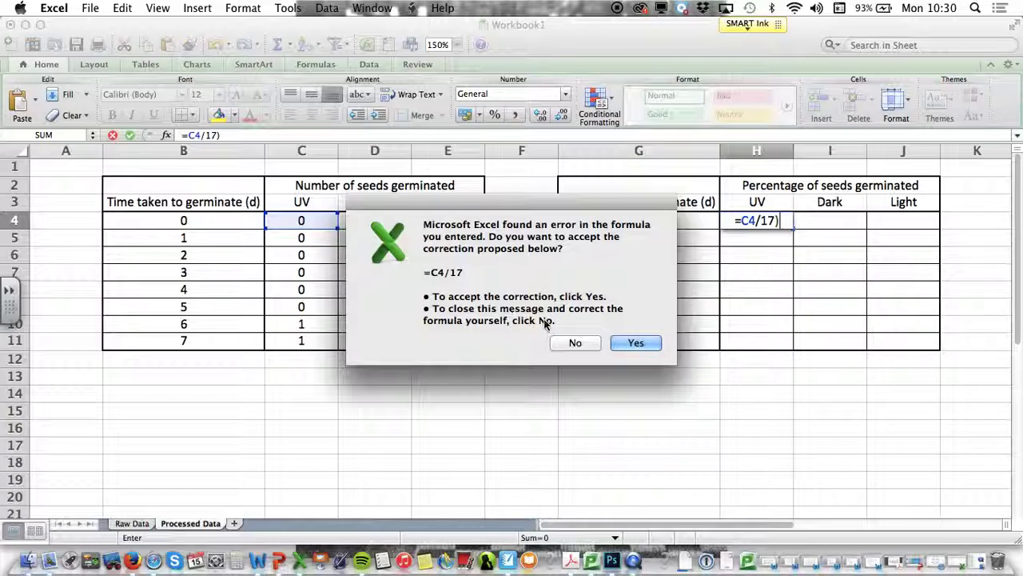
click(574, 343)
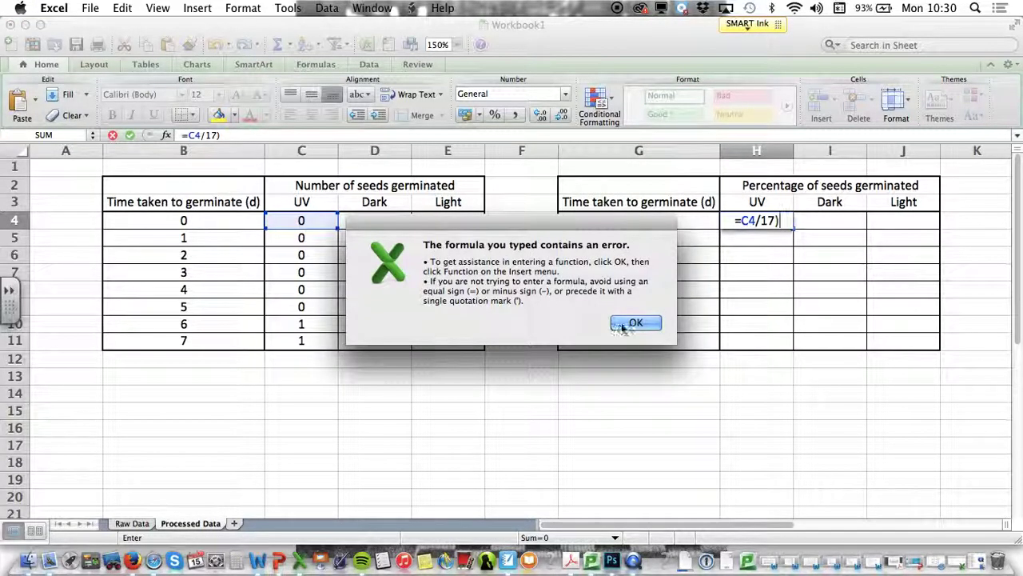
click(636, 321)
click(741, 221)
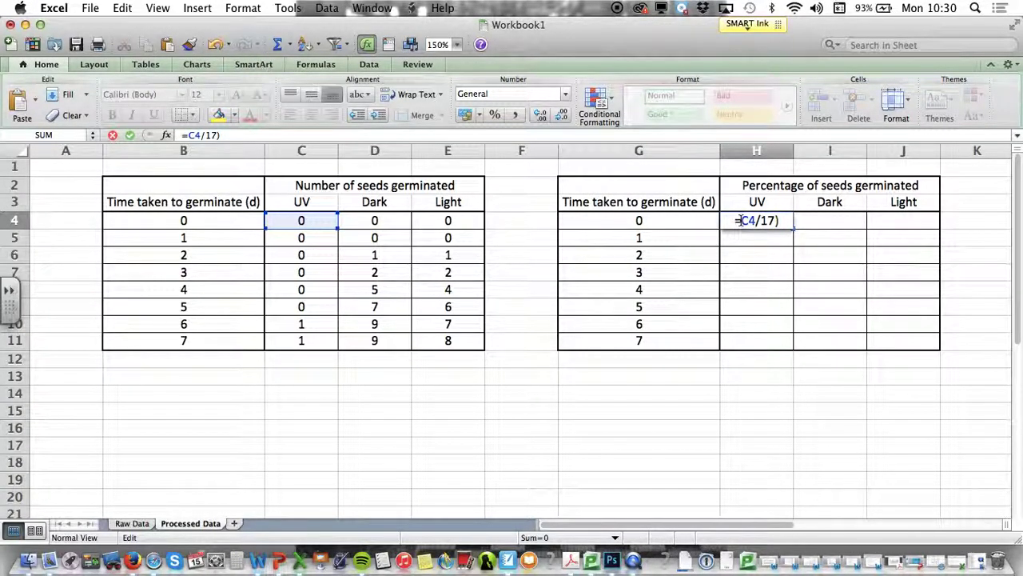
text(()
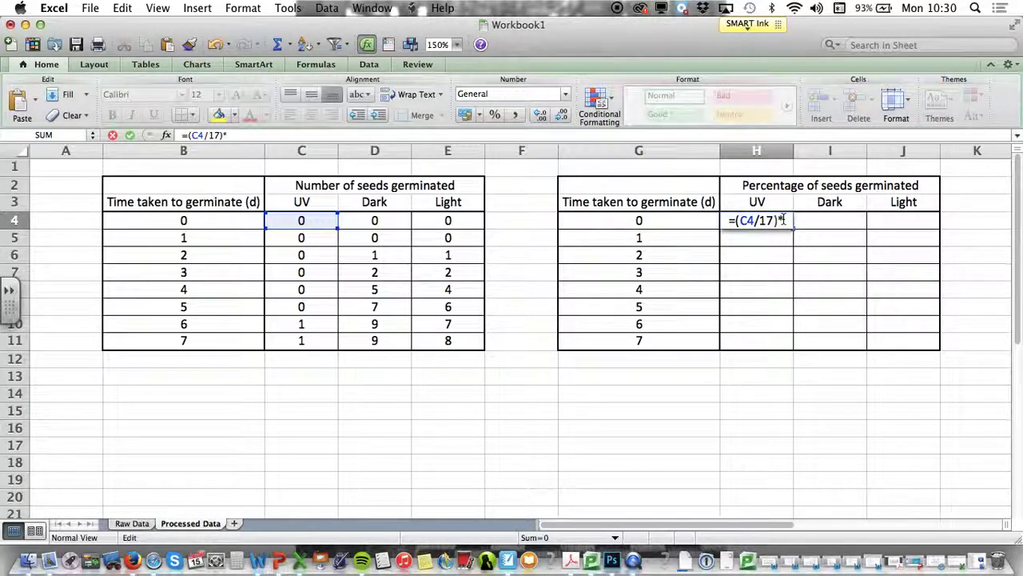
text(*100)
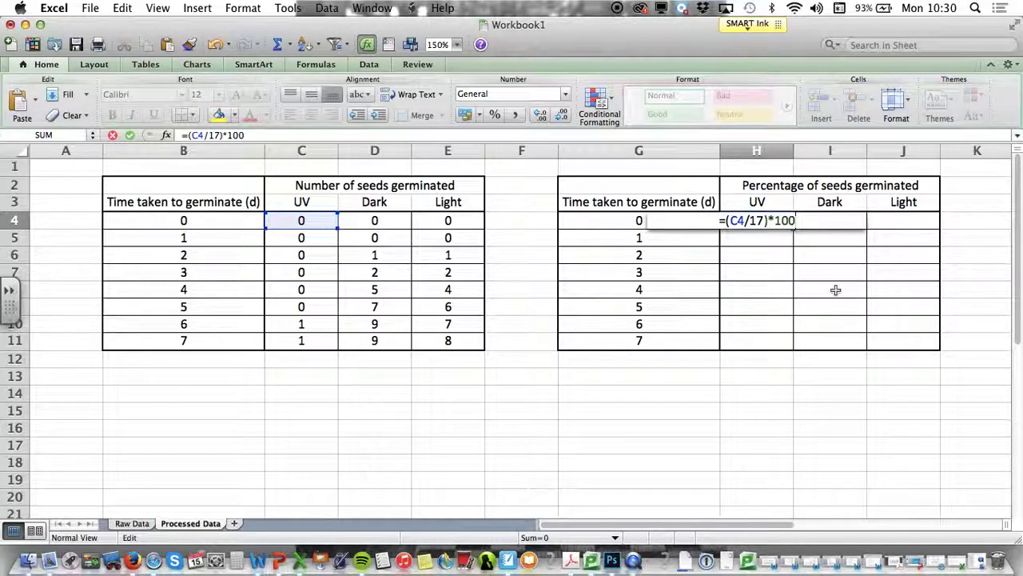
key(Return)
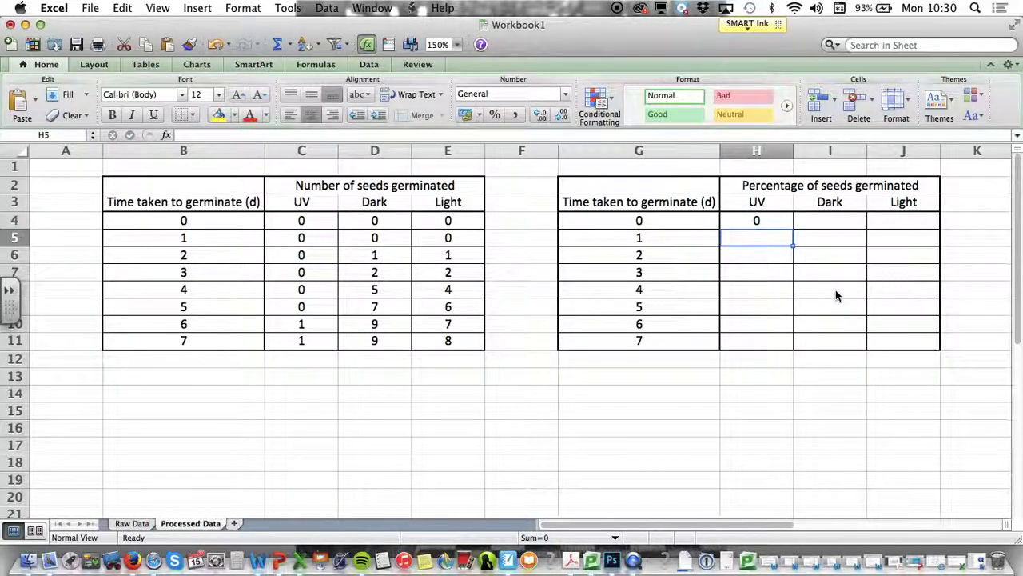
Step: Fill the percentage formula from H4 down the UV column to H11
click(772, 223)
drag(793, 228, 790, 344)
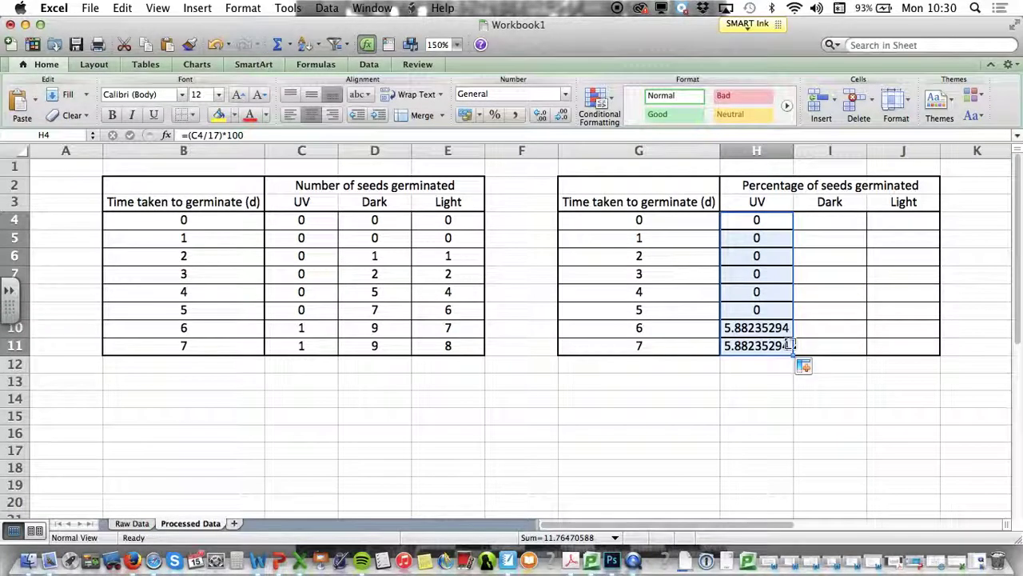
click(785, 385)
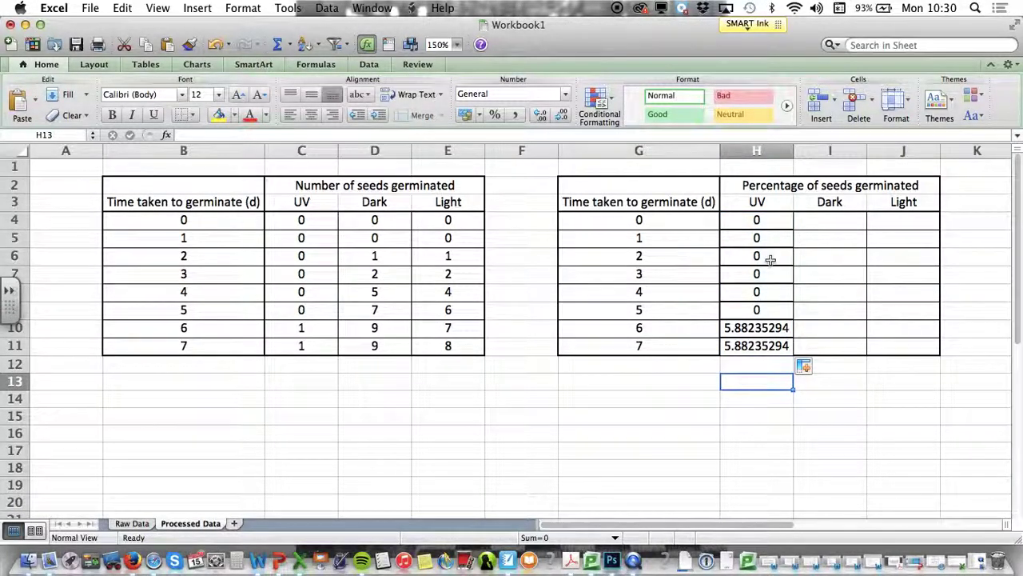
Step: Fill the percentage formula from H4 across the day 0 row into the Dark and Light columns, through J4
click(776, 220)
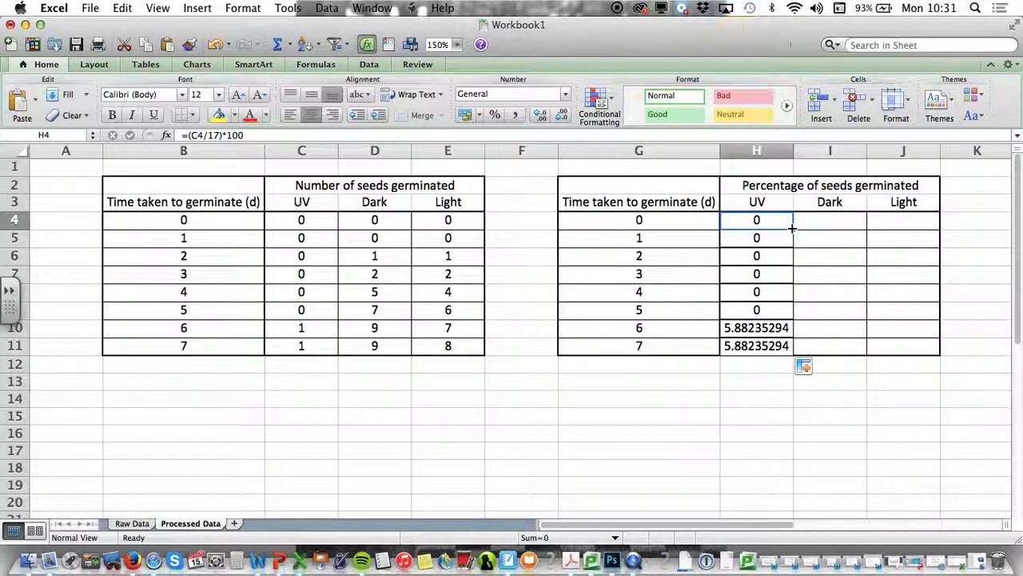
drag(792, 228, 919, 348)
click(832, 238)
click(775, 218)
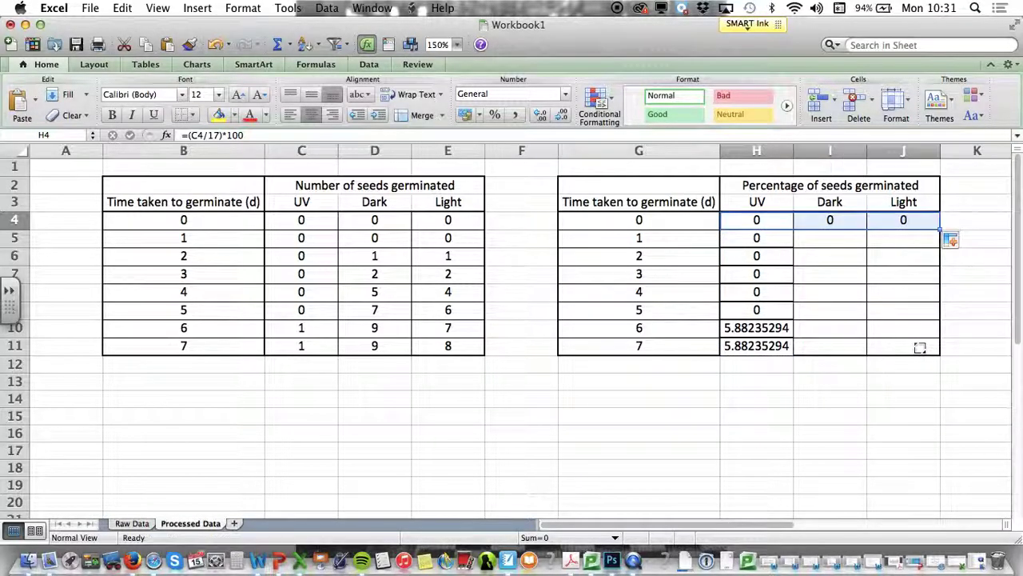
Step: Fill the percentage formulas from J4 and I4 down the Light and Dark columns to row 11
click(919, 223)
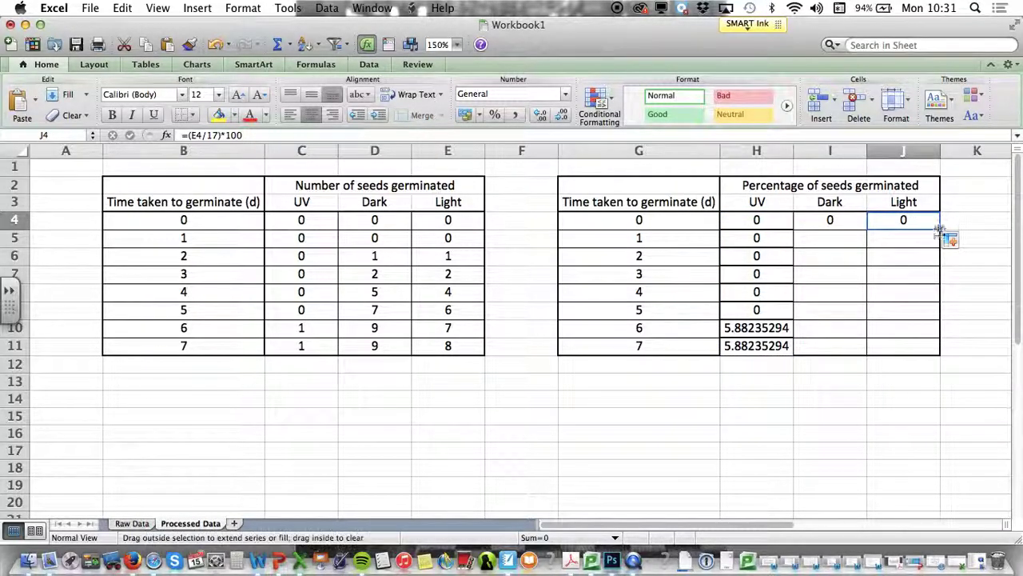
drag(940, 230, 936, 349)
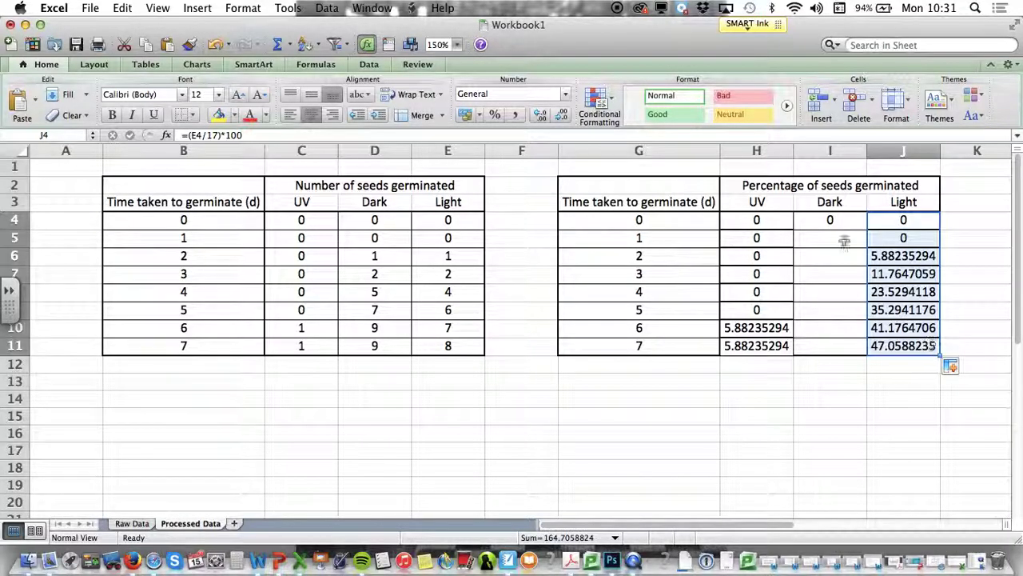
click(850, 221)
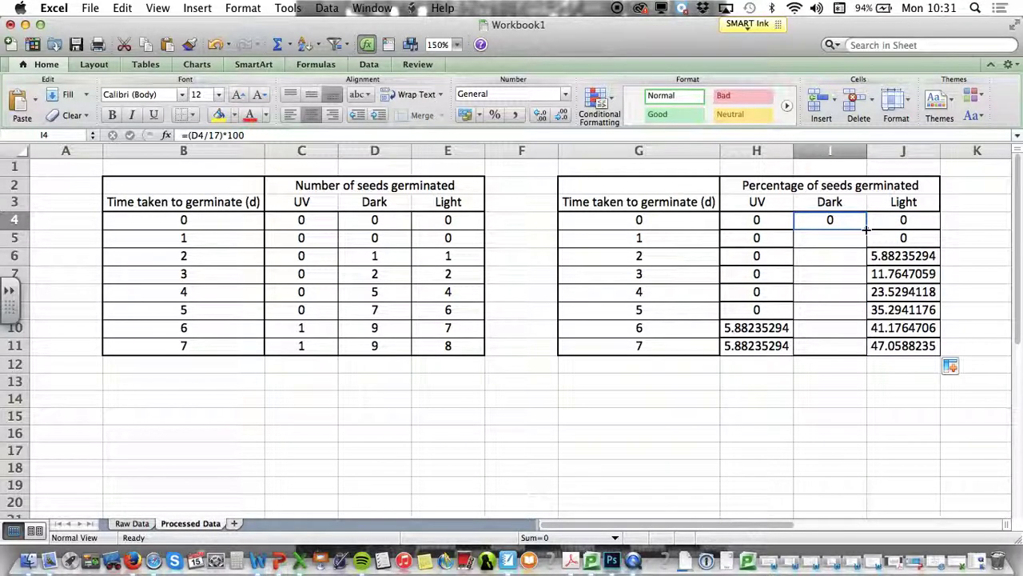
drag(866, 229, 861, 349)
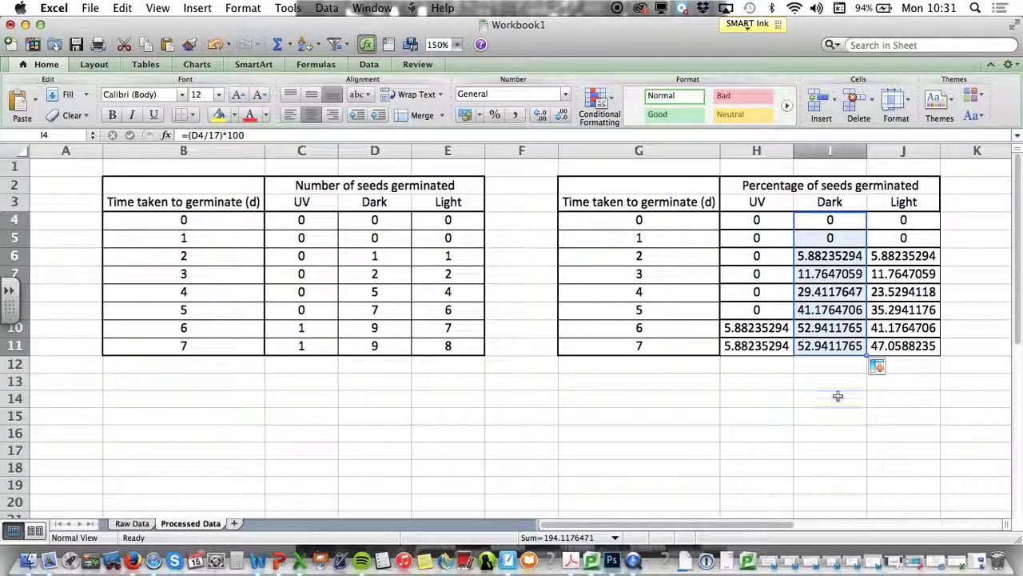
click(838, 396)
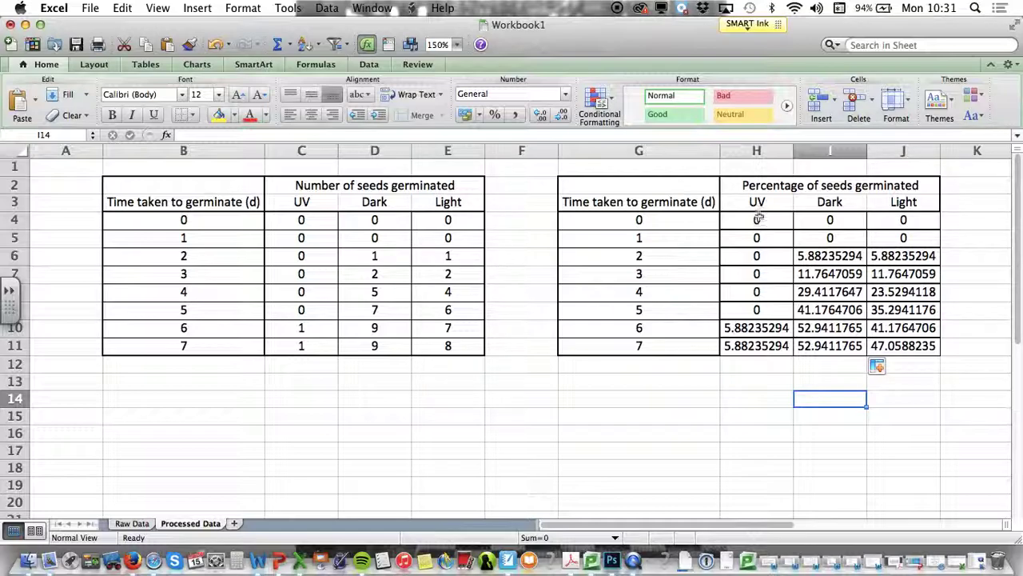
Step: Format the germination percentages in H4:J11 as Number with 0 decimal places
drag(758, 219, 914, 345)
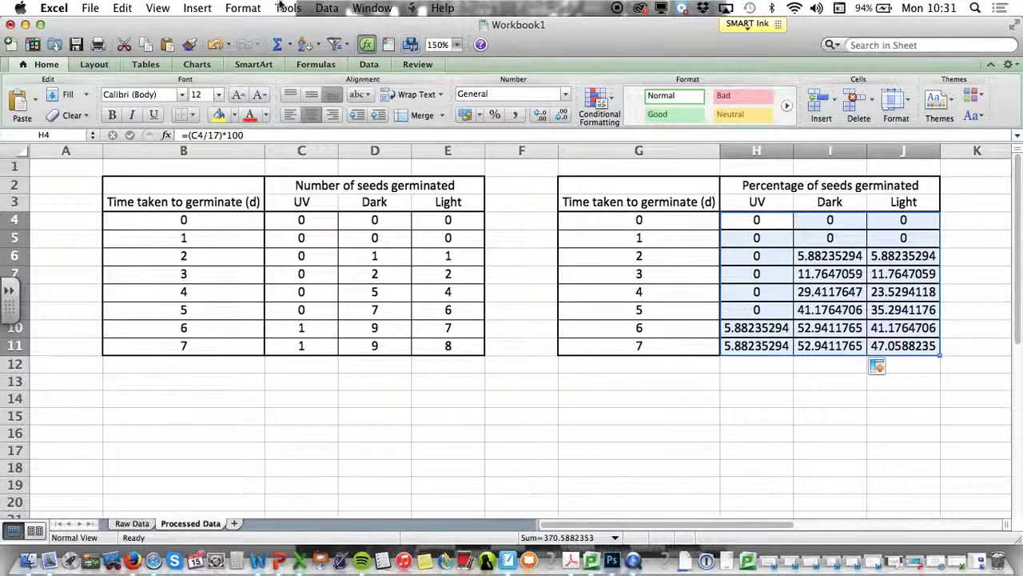
click(243, 8)
click(268, 27)
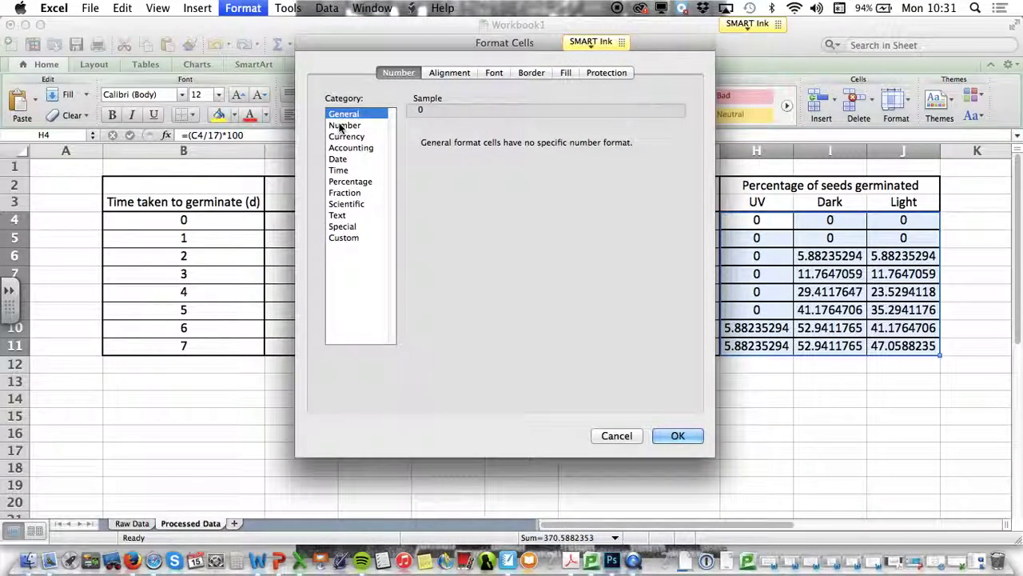
click(343, 126)
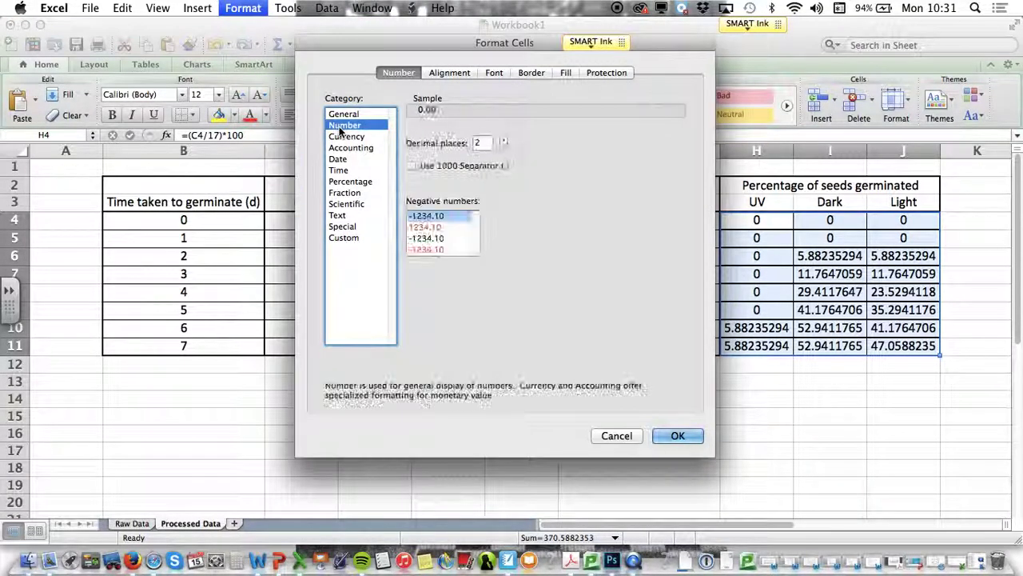
double_click(504, 147)
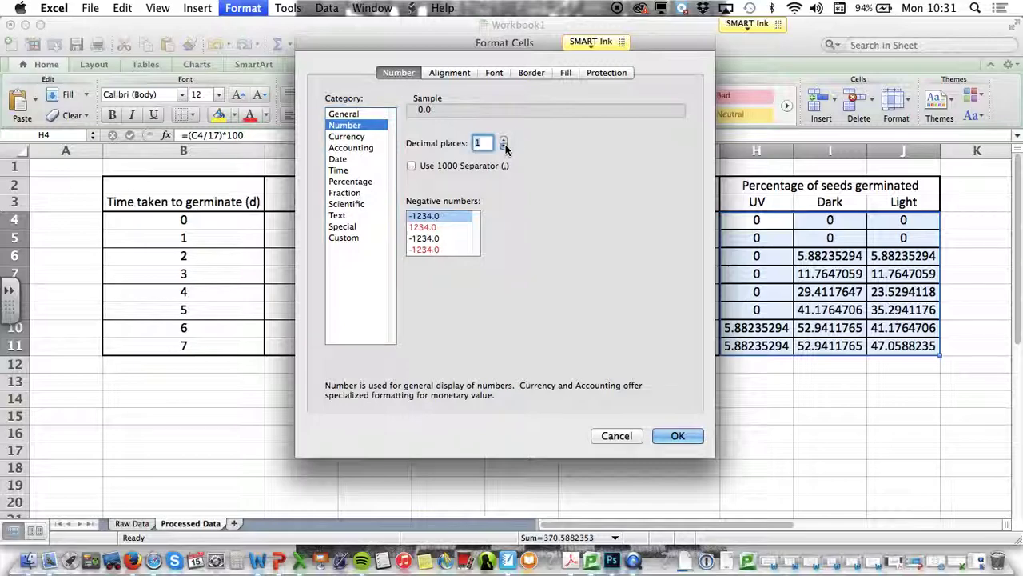
click(676, 436)
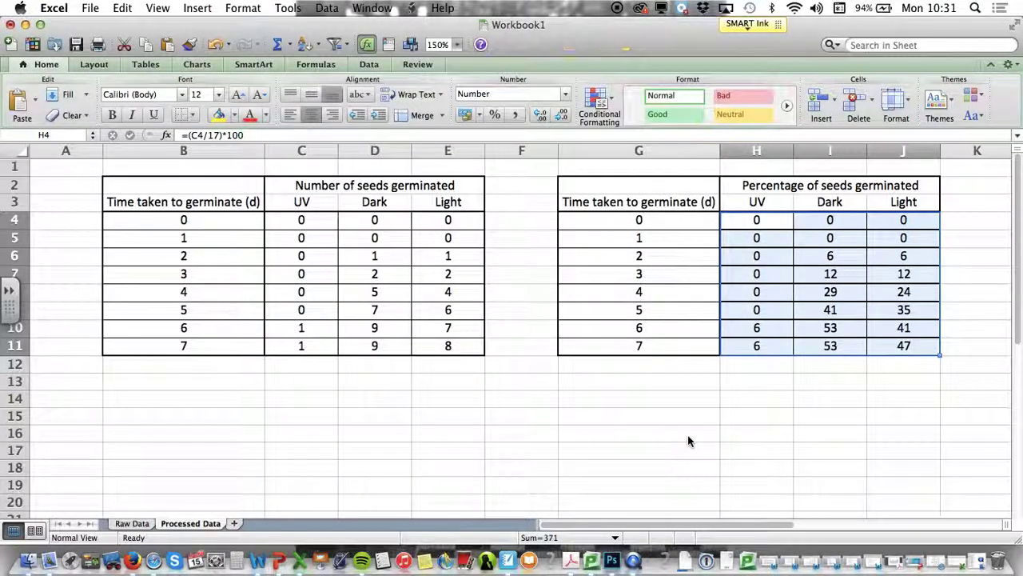
click(871, 418)
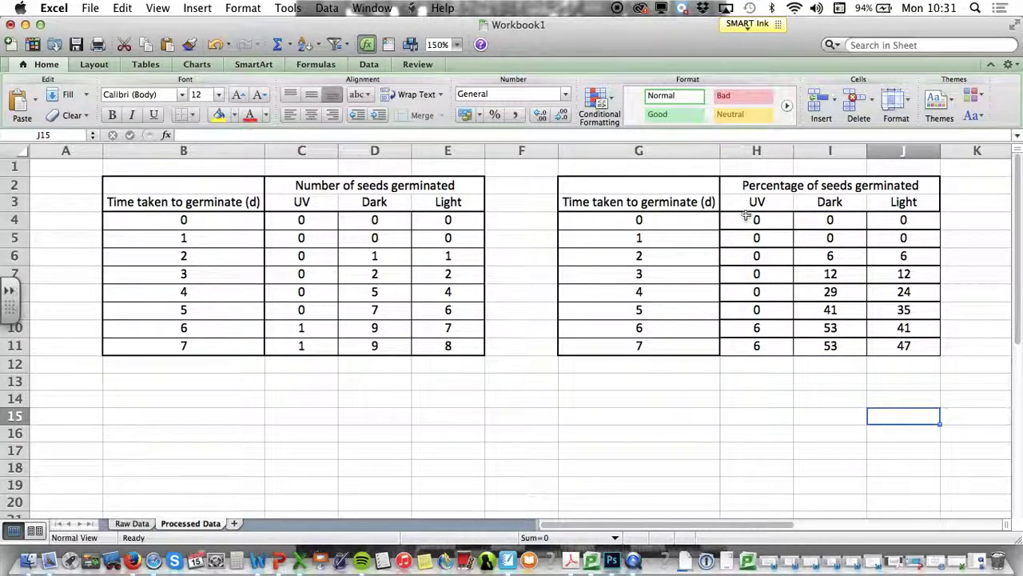
Step: Apply All Borders and a Thick Box Border to the percentage cells H4:J11
drag(754, 218, 906, 348)
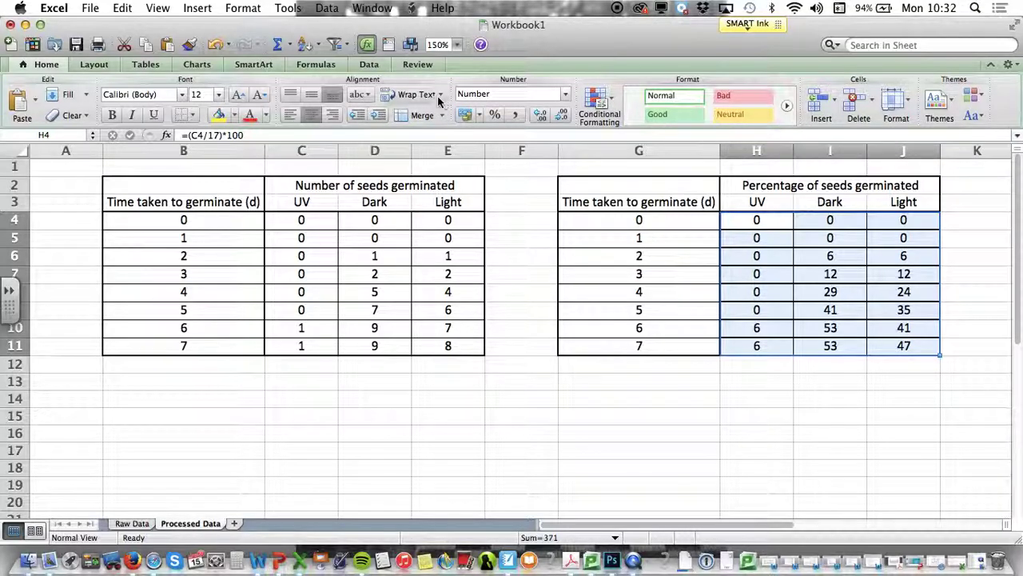
click(191, 115)
click(214, 154)
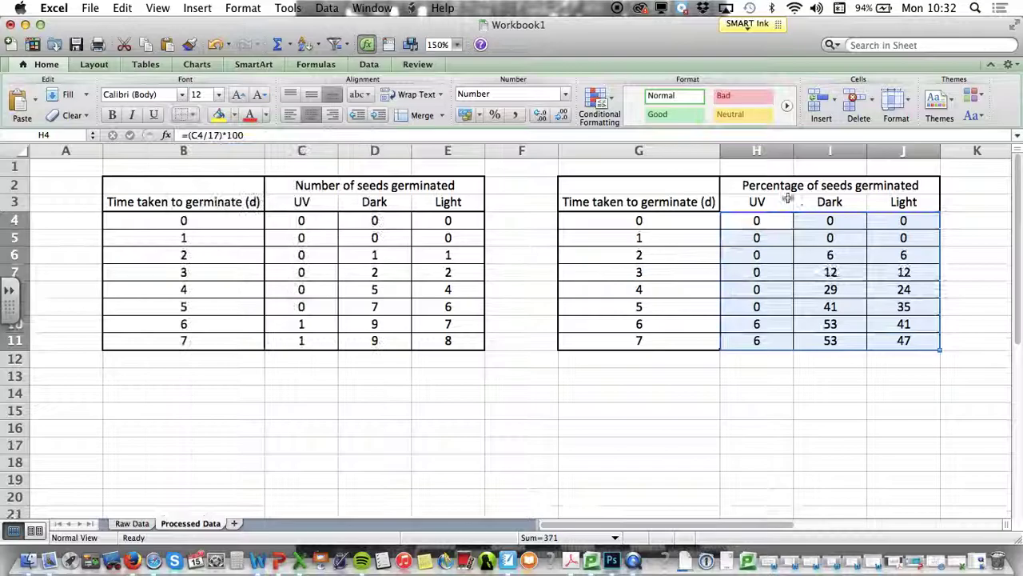
click(765, 222)
drag(765, 222, 912, 341)
click(193, 115)
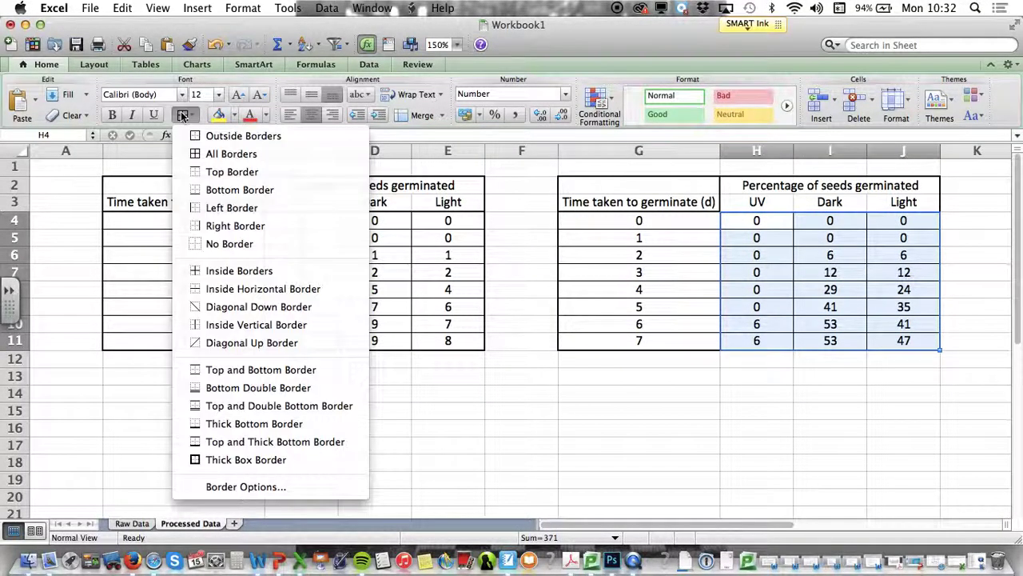
click(246, 460)
click(597, 411)
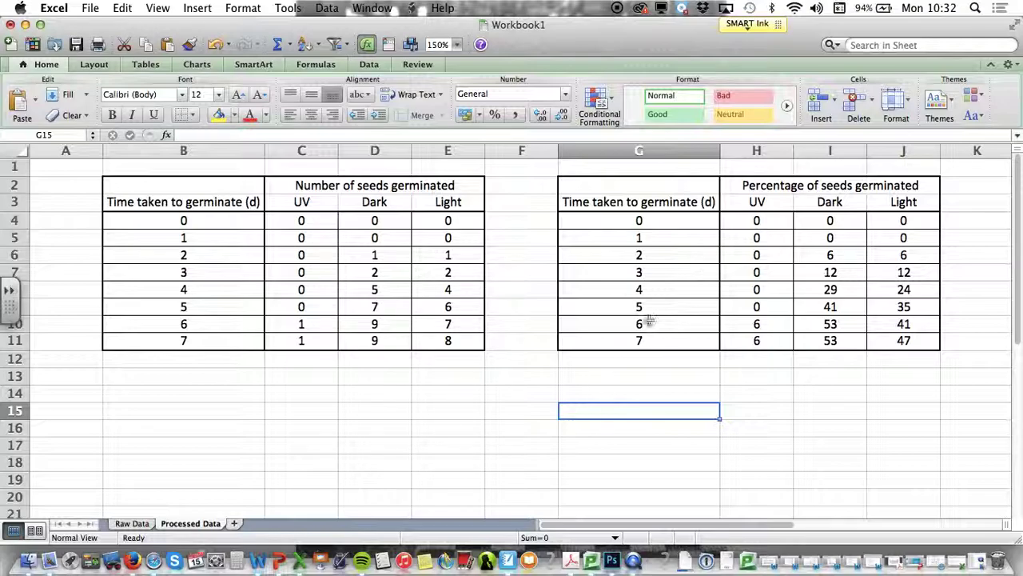
Step: Insert a Smooth Marked Scatter chart from the percentage table in G3:J11 and shift it slightly down and to the right
drag(666, 217, 904, 338)
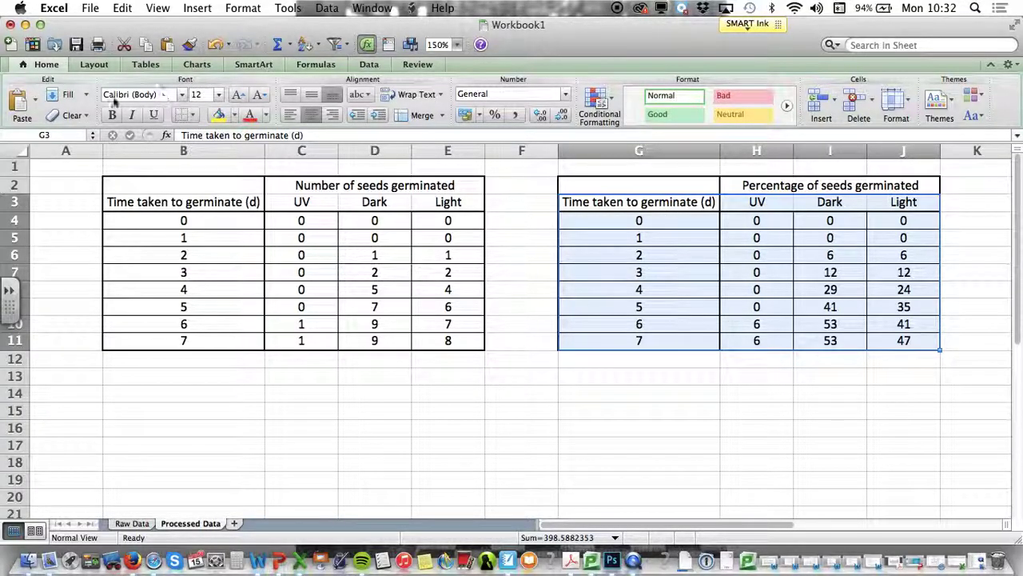
click(138, 65)
click(198, 64)
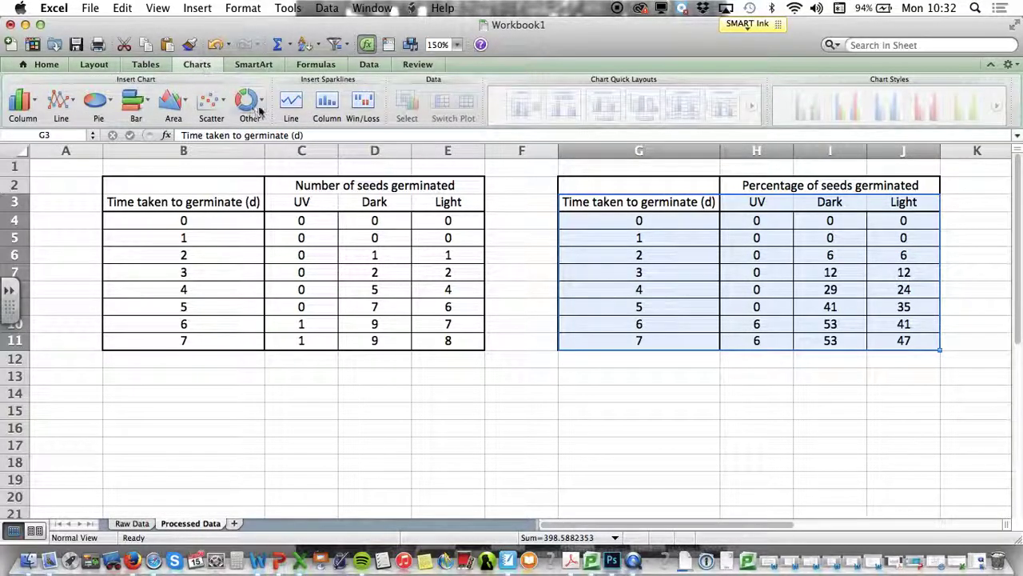
click(211, 100)
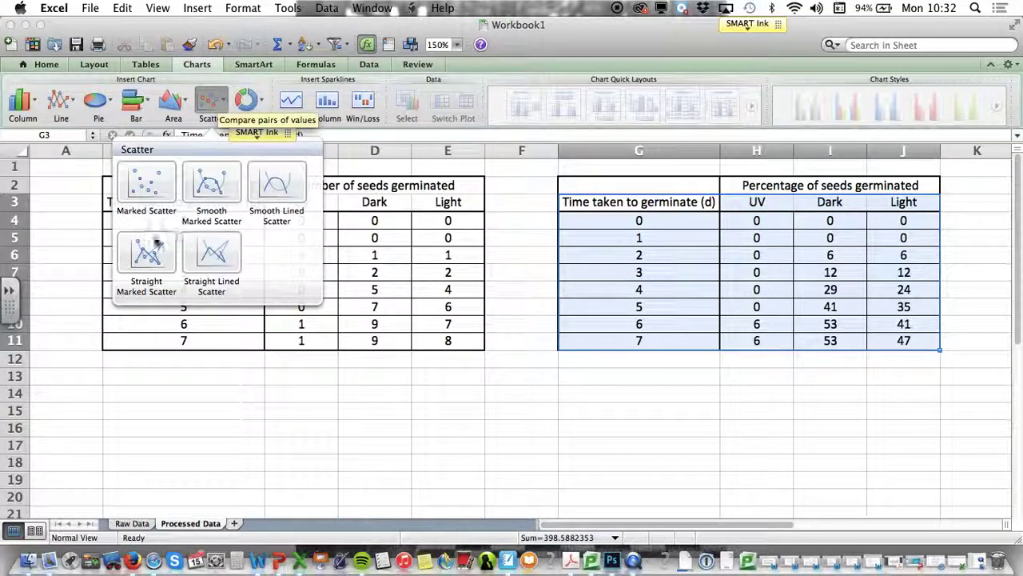
click(209, 187)
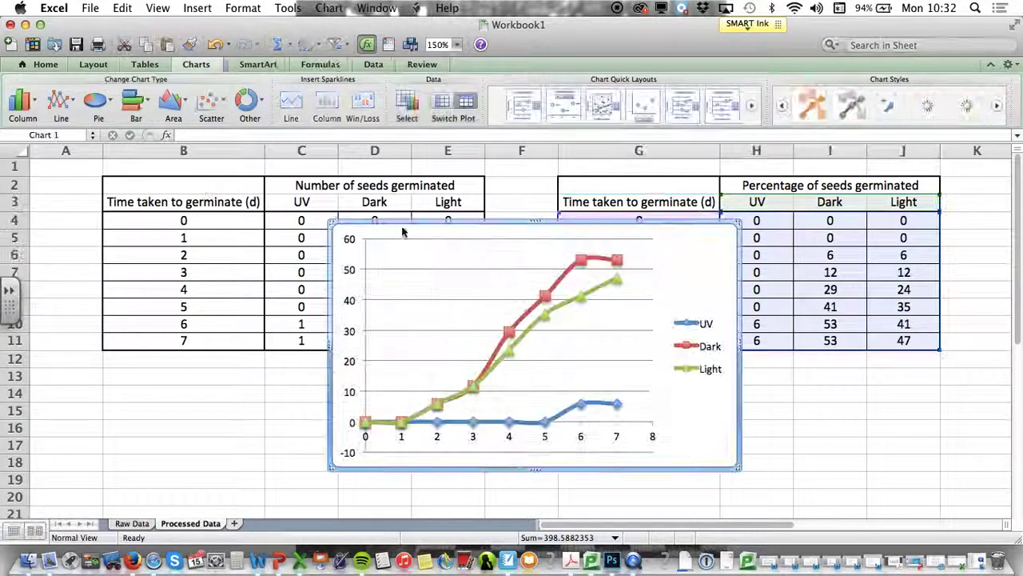
scroll(431, 256, down, 3)
scroll(468, 263, up, 2)
scroll(468, 263, right, 1)
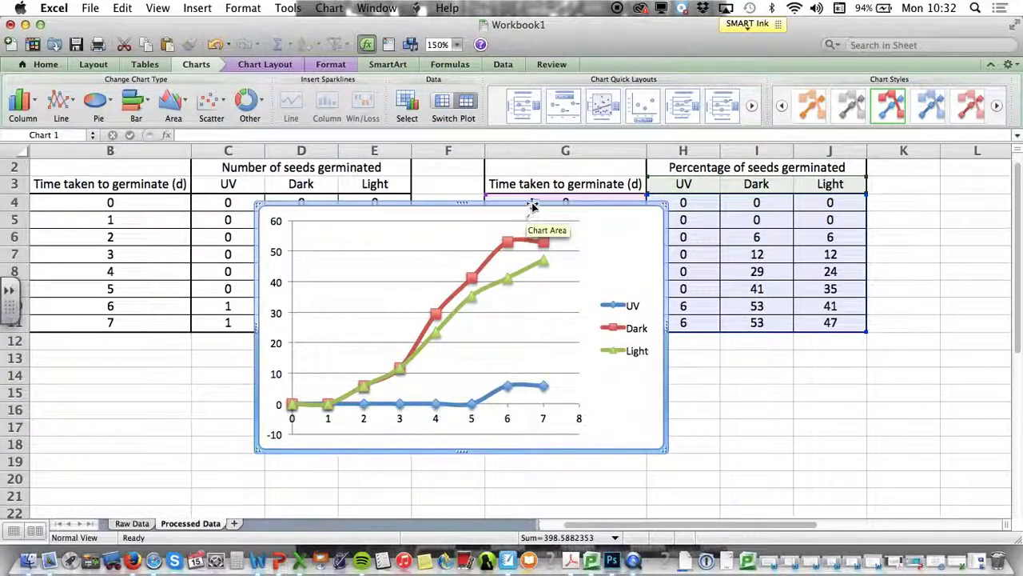
drag(533, 206, 602, 234)
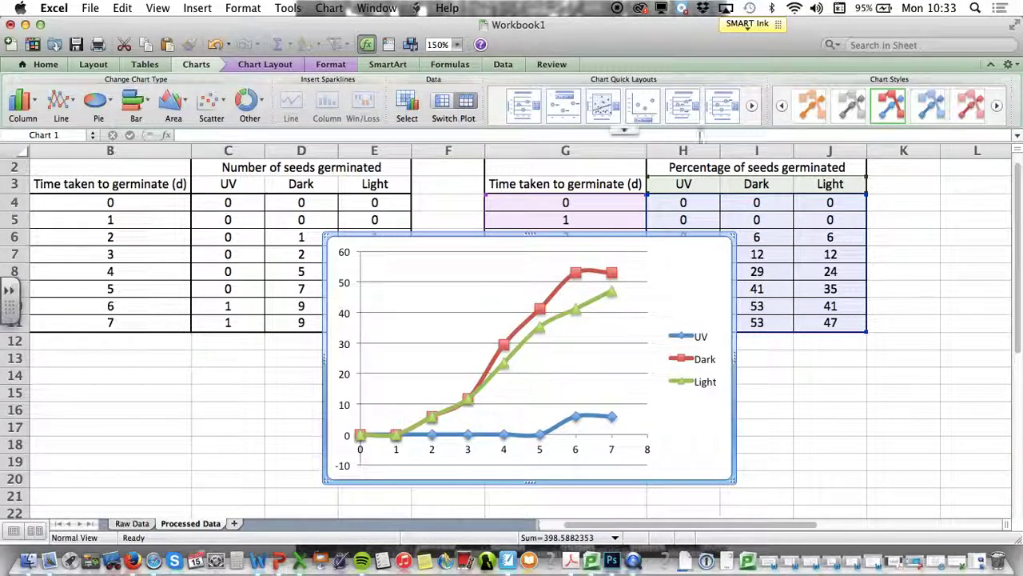
Step: Try out the available quick layouts on the scatter chart to compare their titles, legends, gridlines and trendlines
click(528, 104)
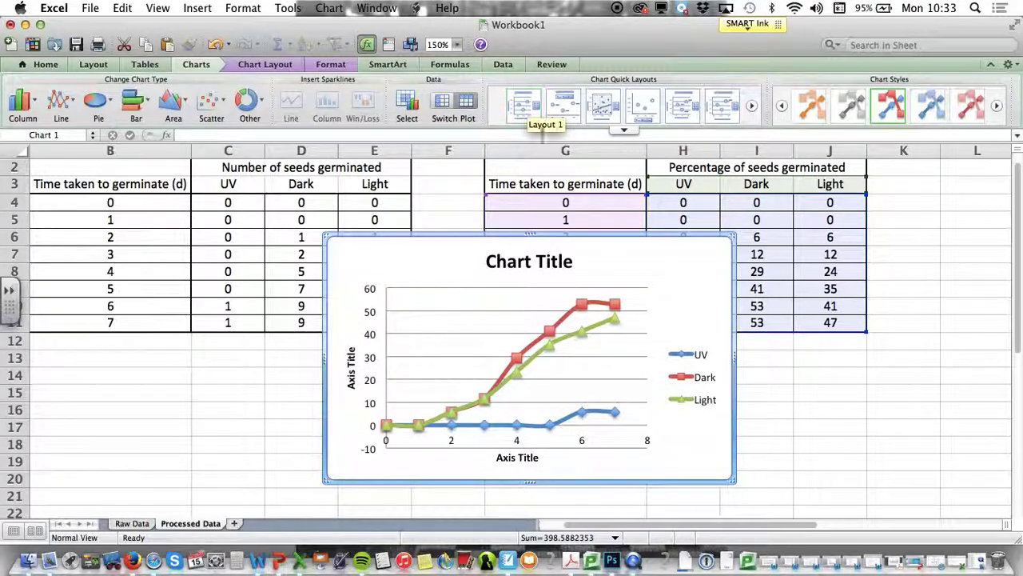
click(605, 104)
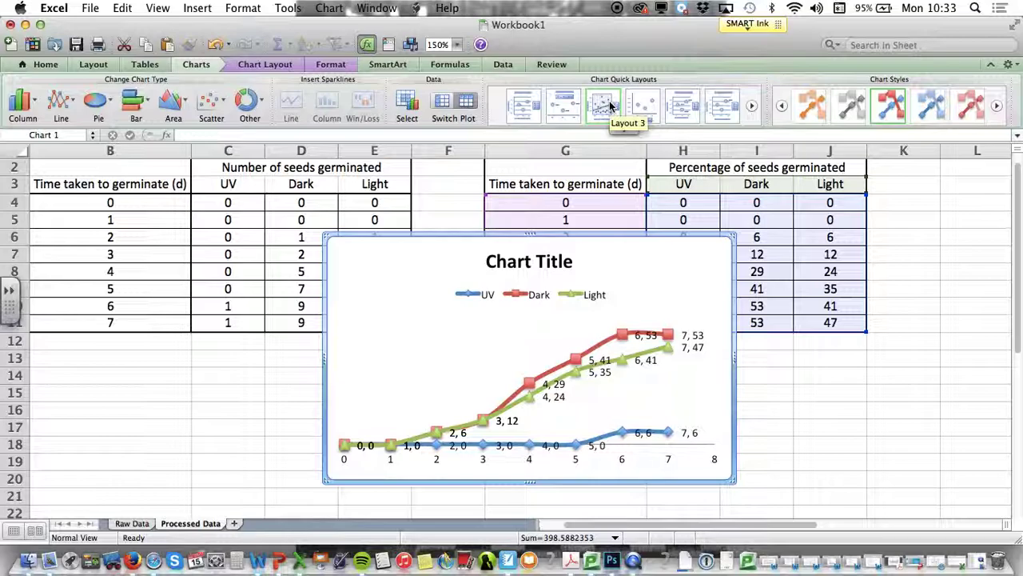
click(610, 104)
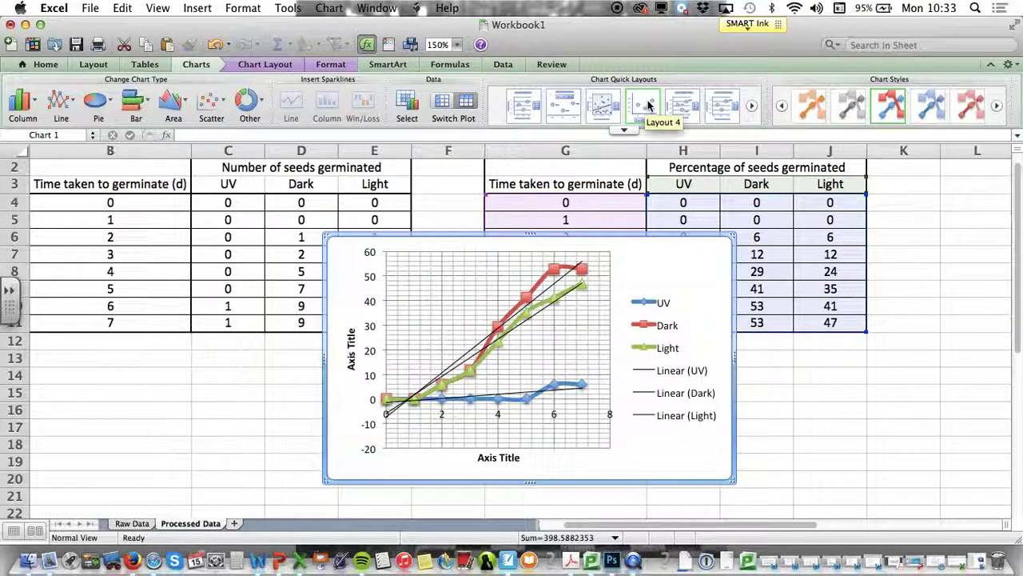
click(648, 105)
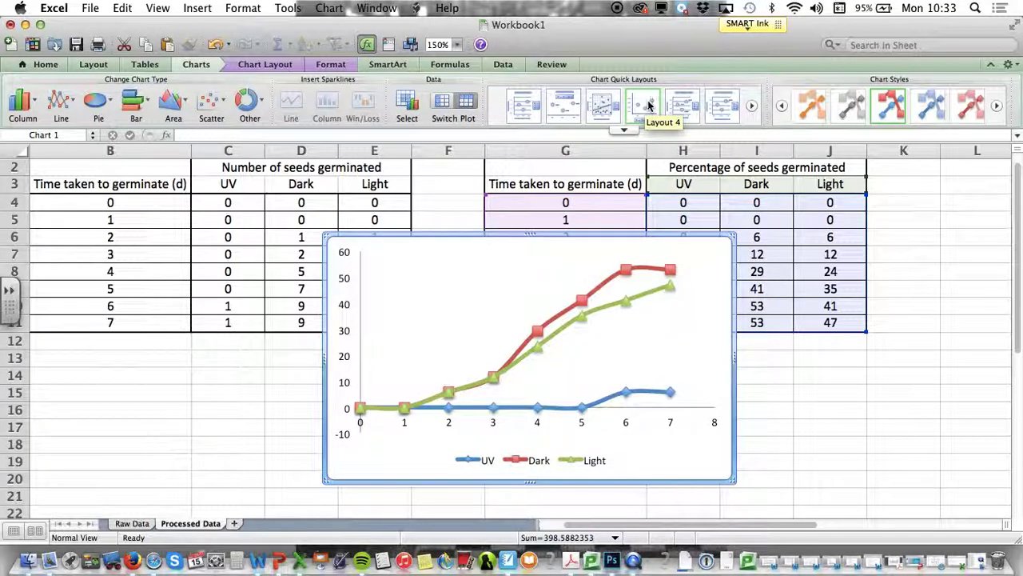
click(675, 106)
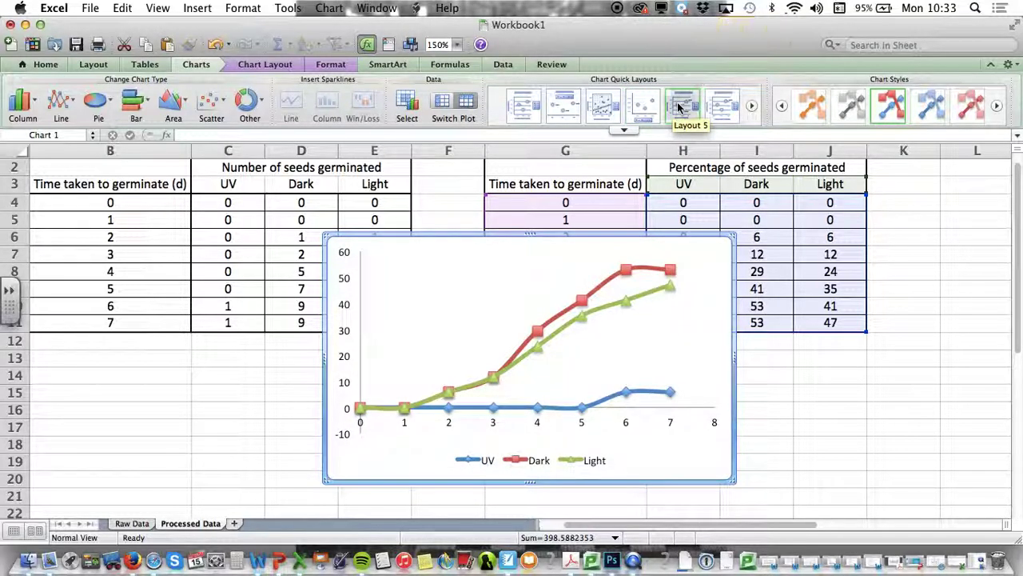
click(720, 113)
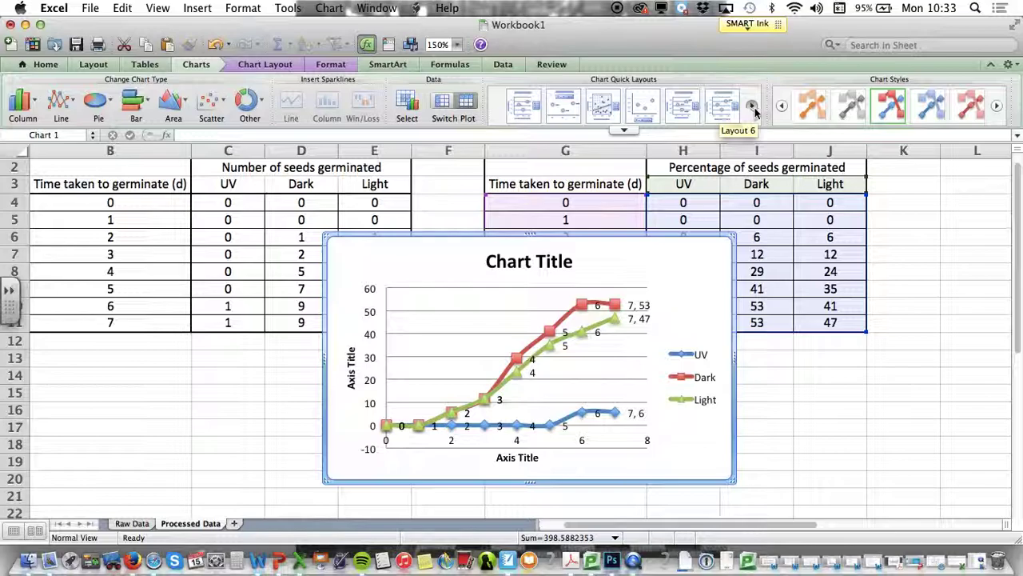
click(751, 105)
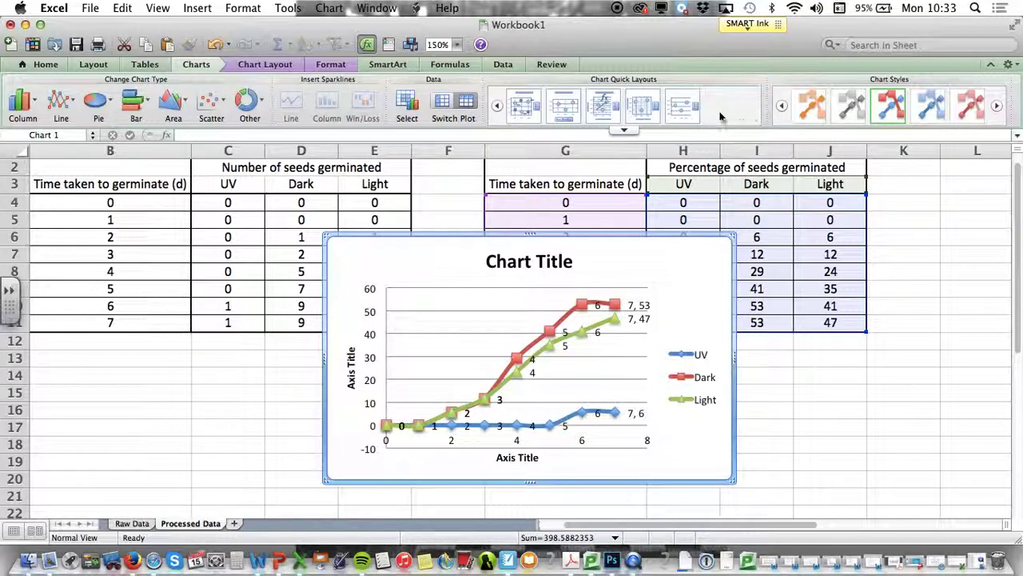
click(685, 109)
click(640, 108)
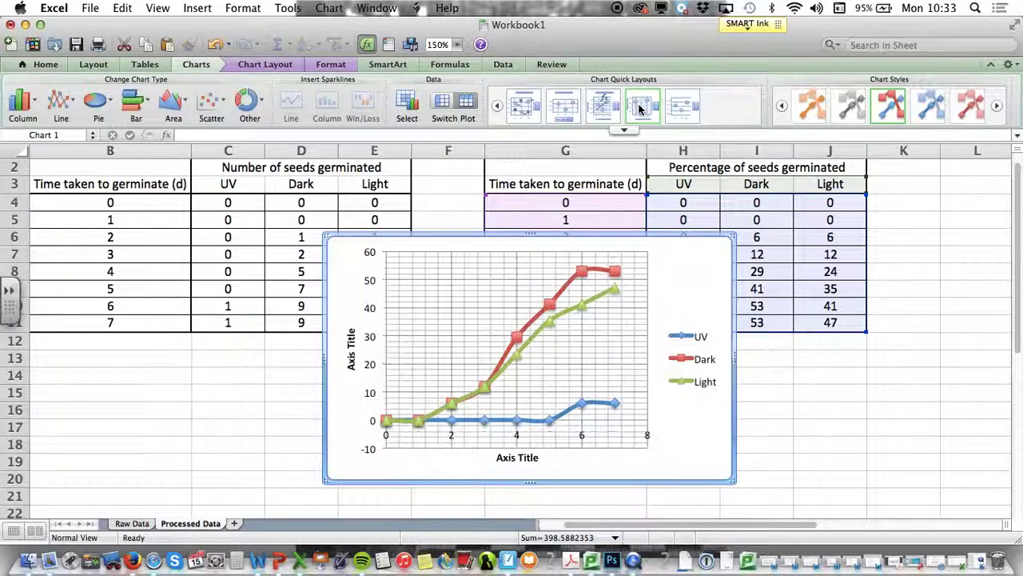
click(603, 108)
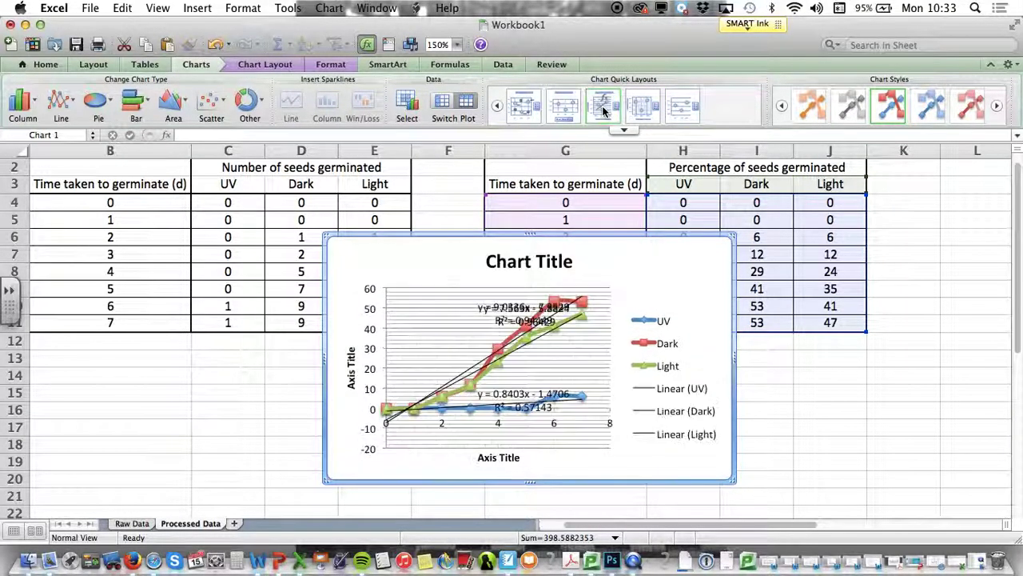
click(562, 112)
click(521, 112)
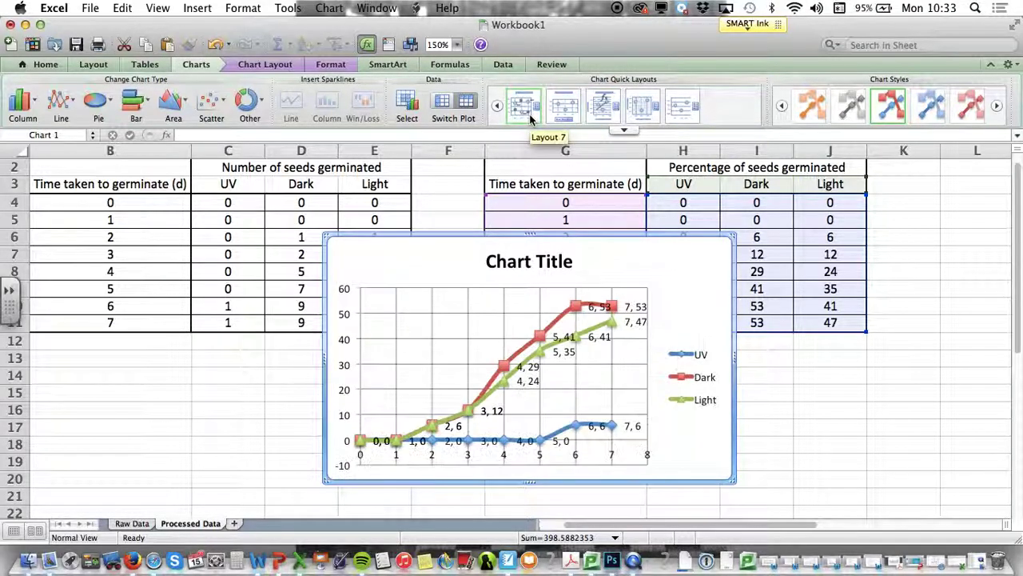
click(497, 107)
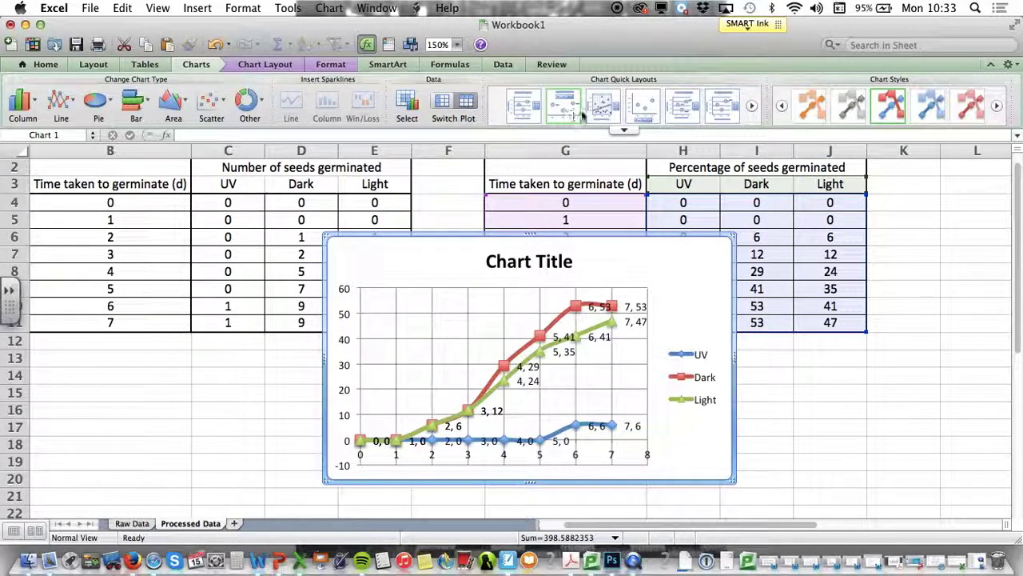
click(607, 112)
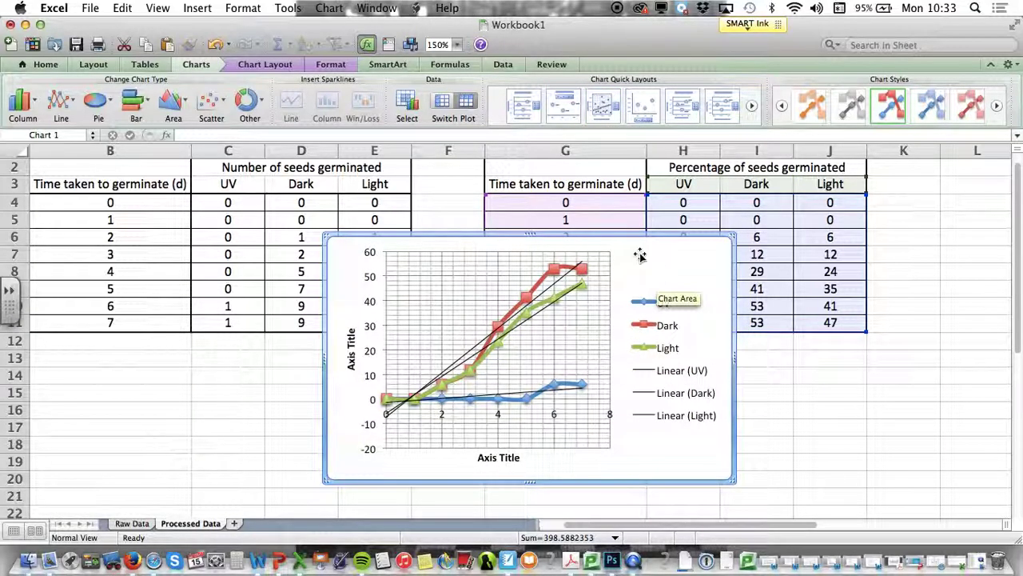
Step: Apply quick layout 1, with chart and axis titles, and move the chart below the Number of seeds germinated table
click(523, 105)
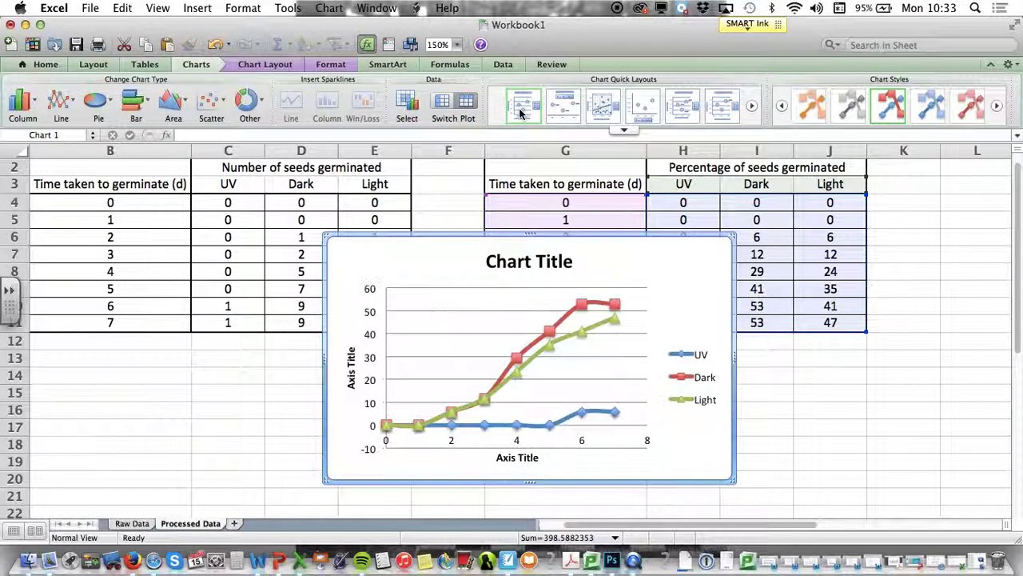
drag(634, 235, 338, 370)
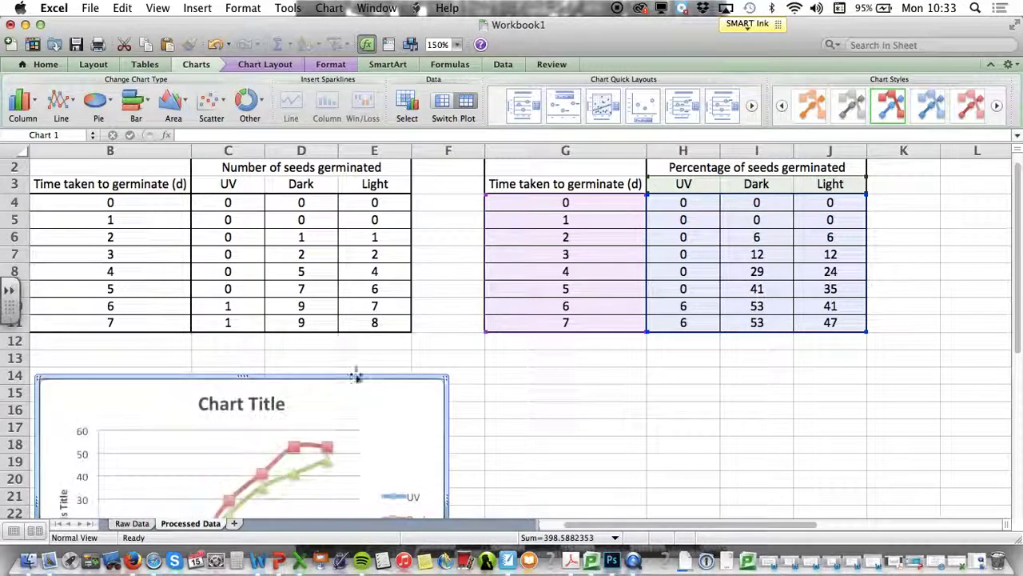
Step: Replace the chart title with the teacher's name followed by "awesome graph"
scroll(612, 329, down, 5)
scroll(612, 330, down, 2)
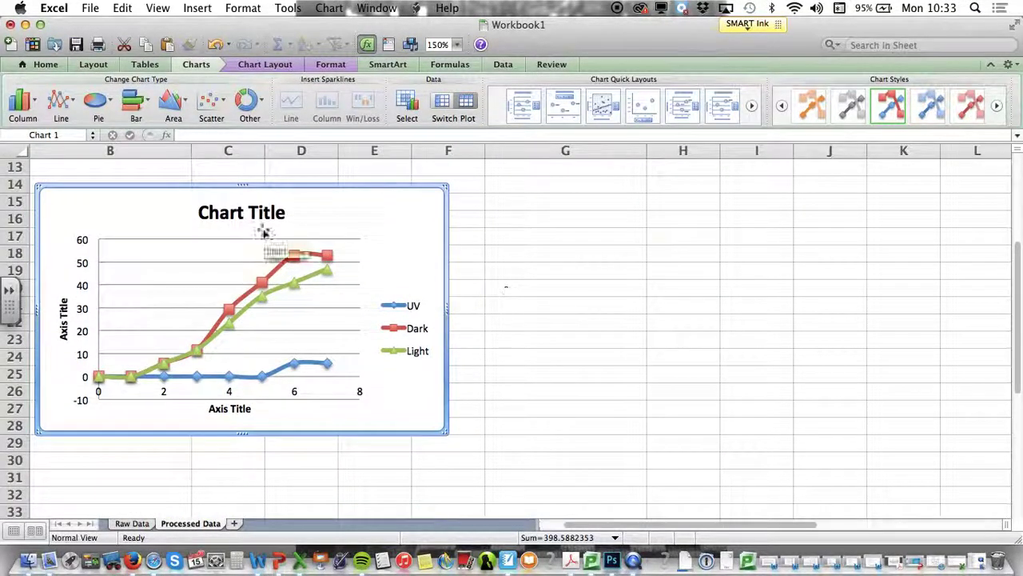
click(233, 212)
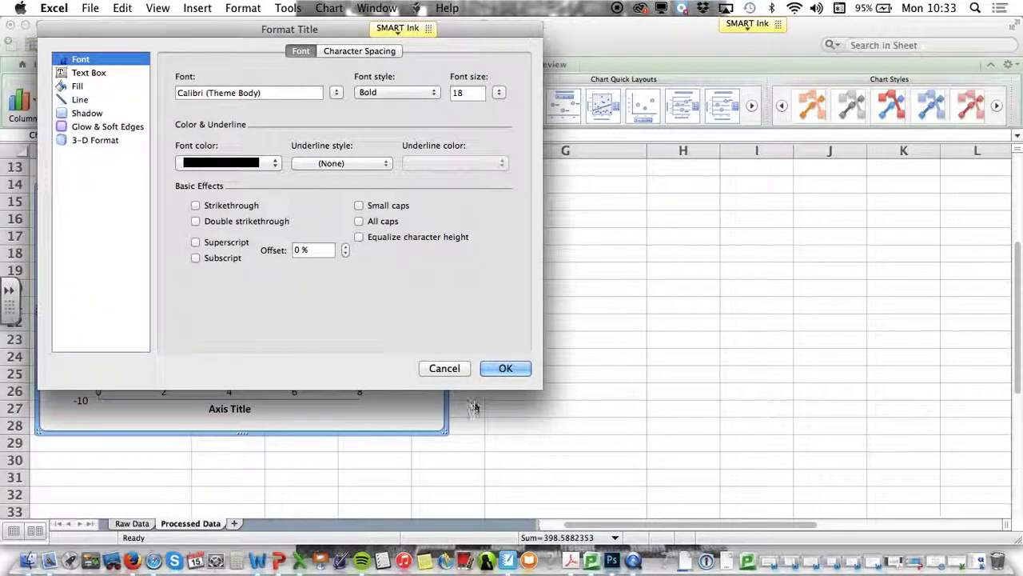
click(445, 368)
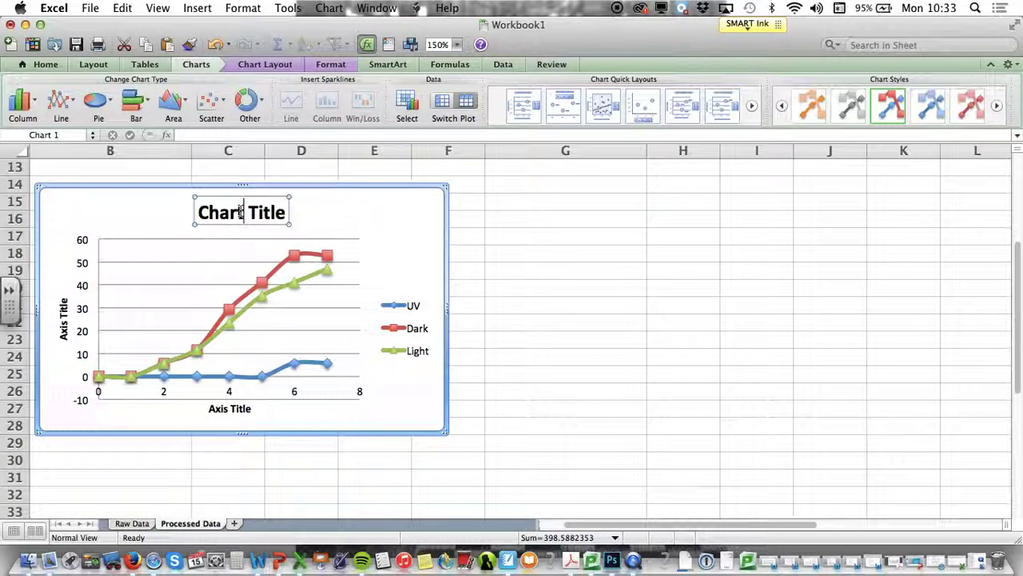
triple_click(241, 211)
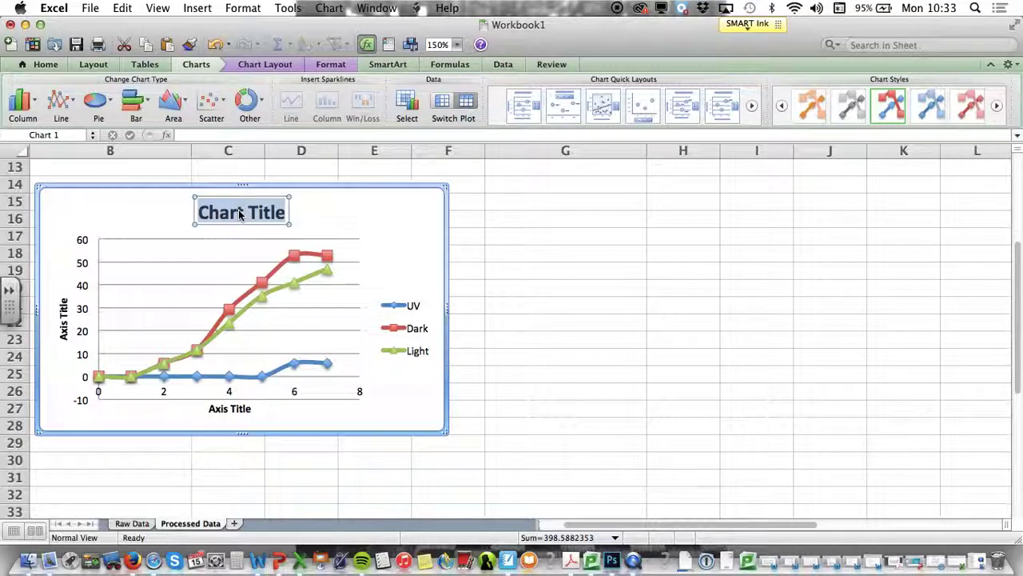
text(Mr Chell's)
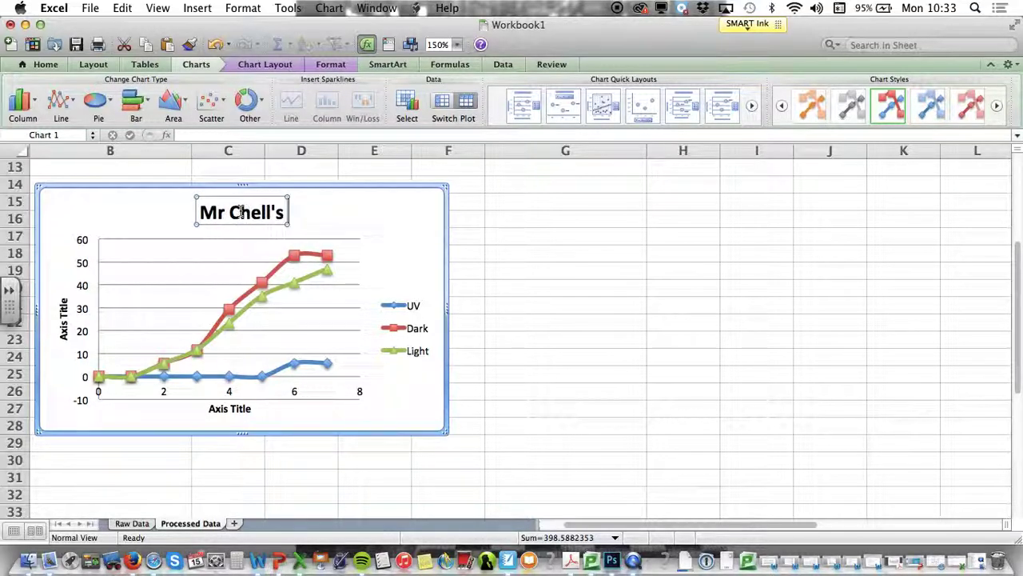
text( awesome graph)
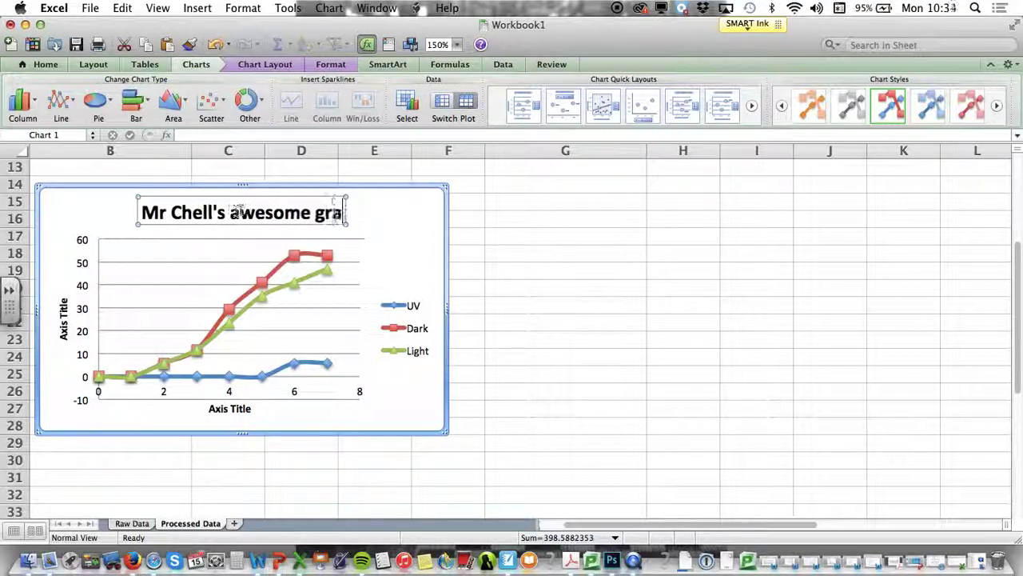
click(417, 214)
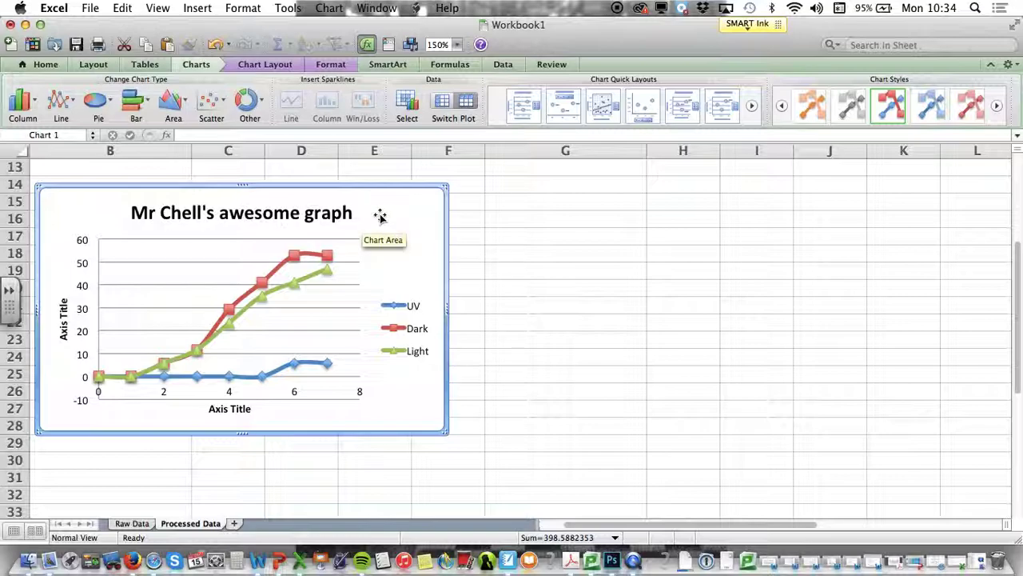
Step: Change the chart title to "Title that links IV and DV"
click(307, 207)
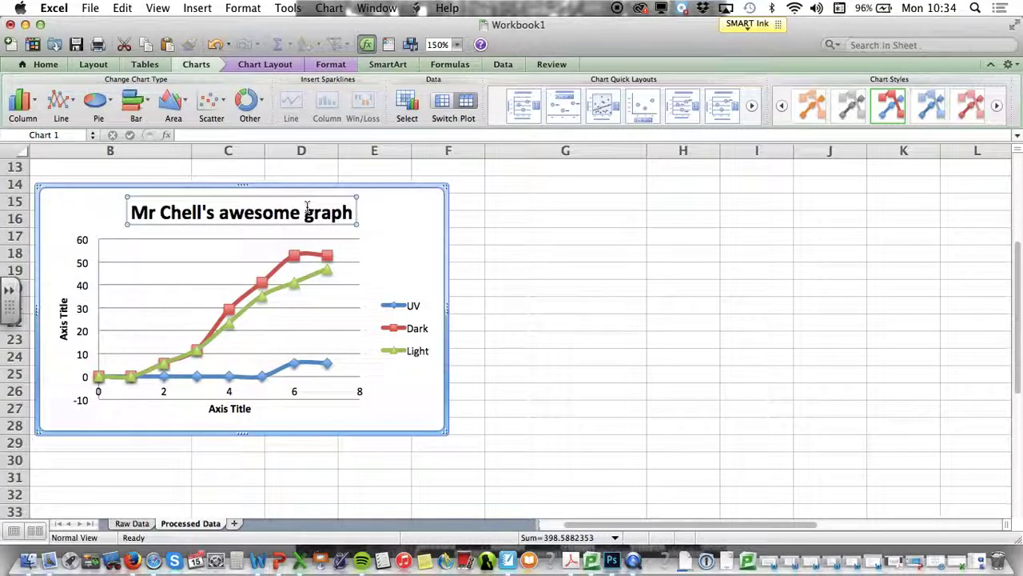
double_click(296, 210)
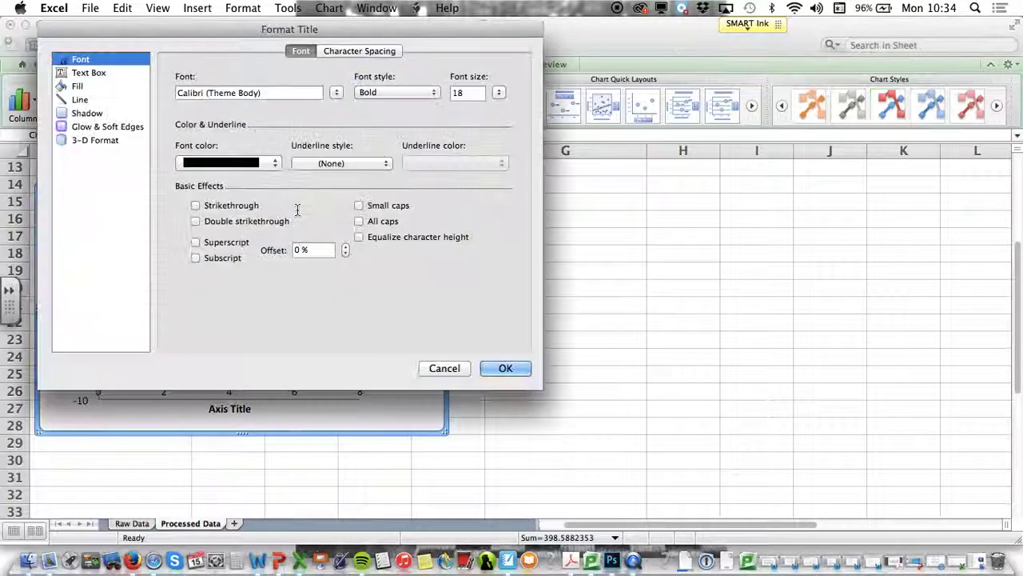
click(445, 369)
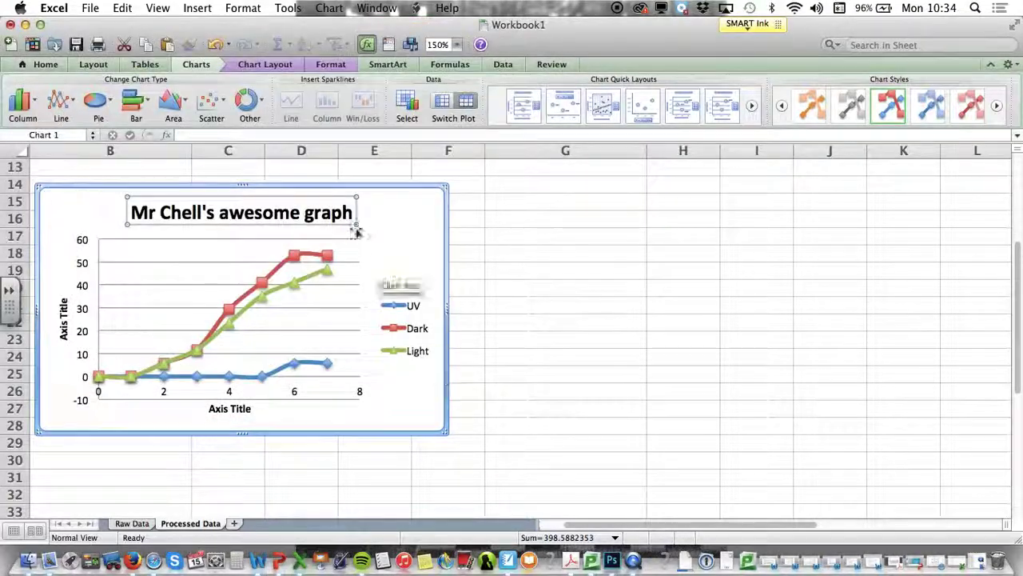
triple_click(276, 214)
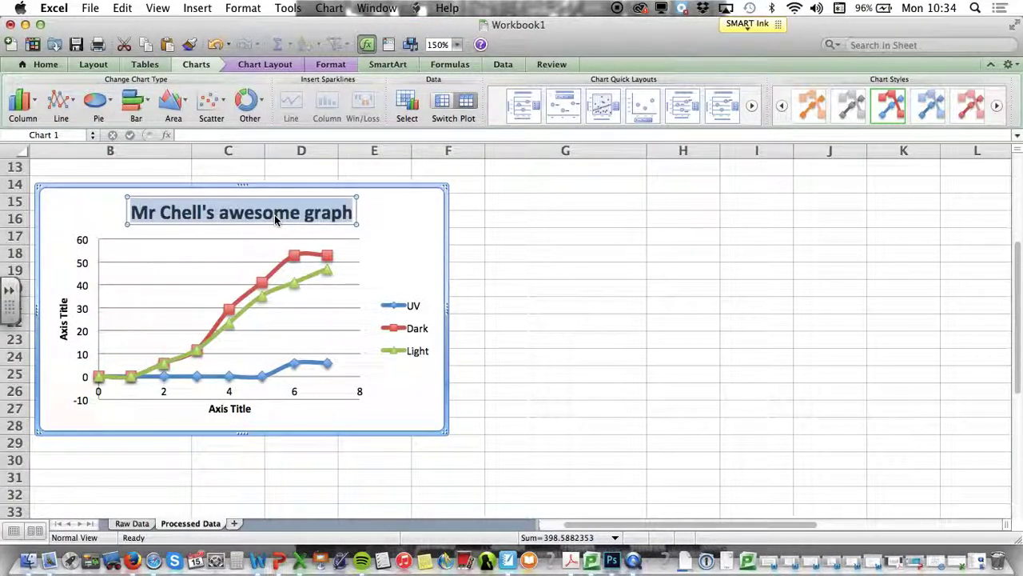
text(Title)
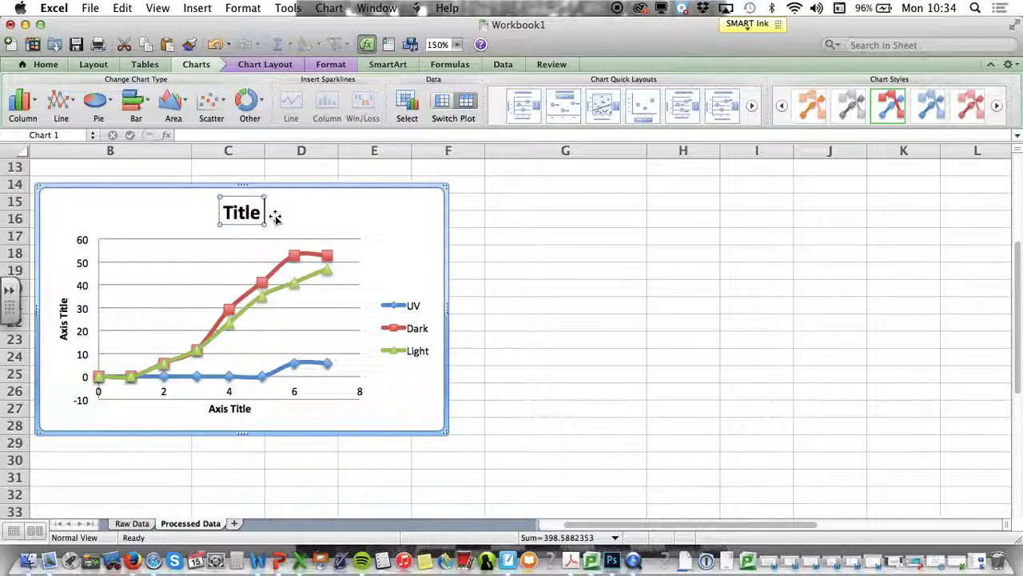
text( that lin)
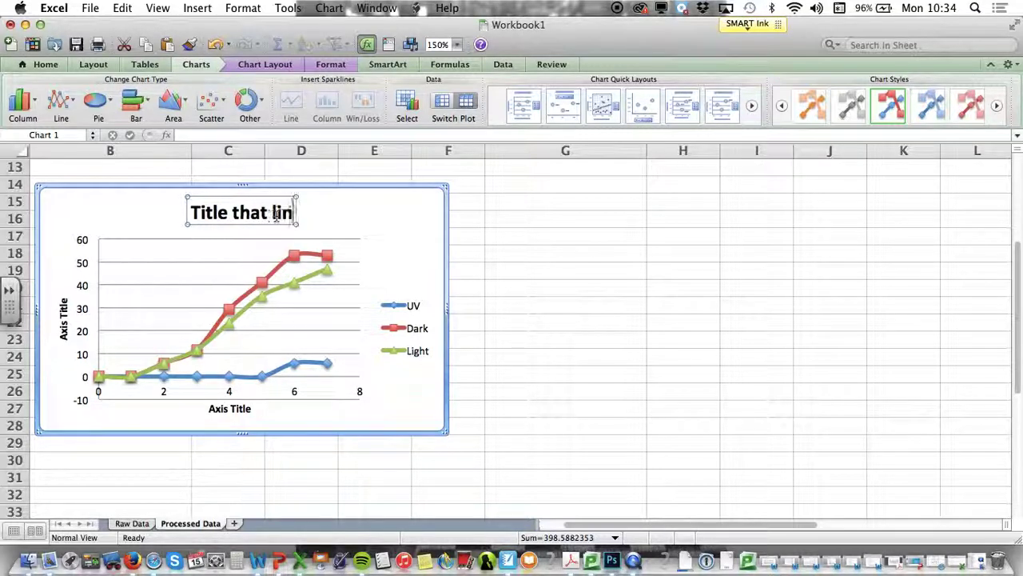
text(ks lV and)
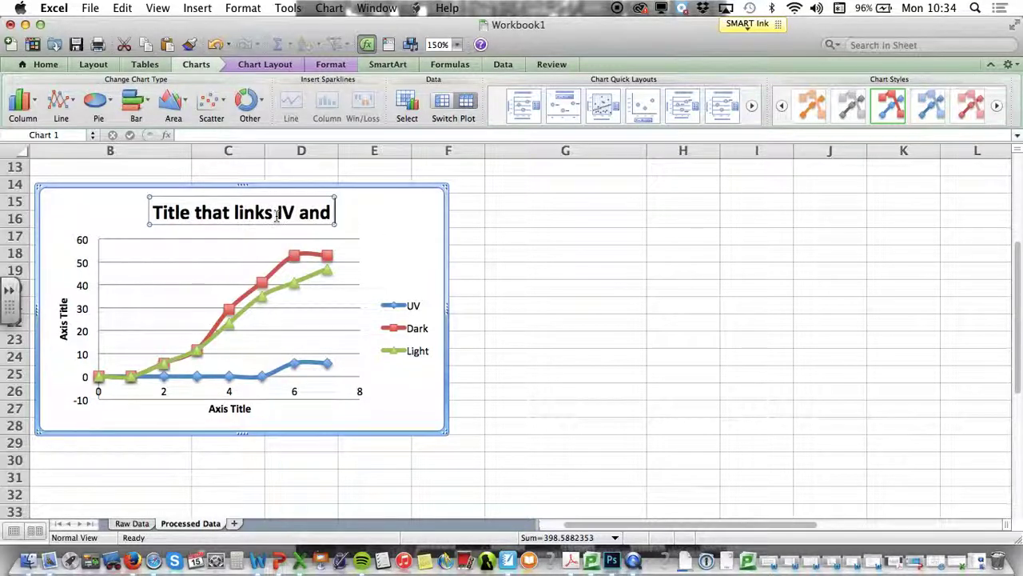
text( DV)
click(387, 227)
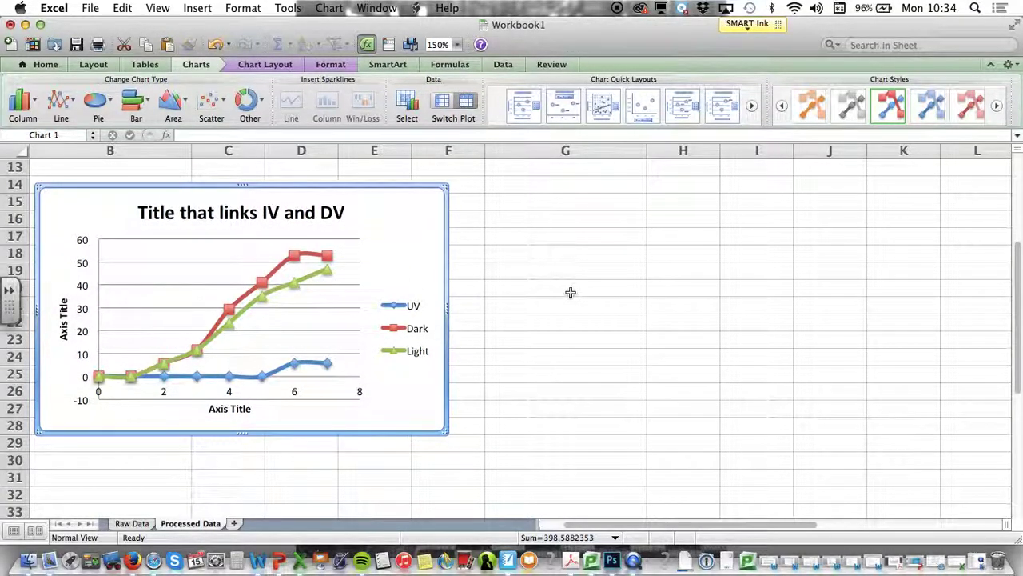
Step: Enter placeholder axis titles: "aksjdhkasjhd" for the vertical axis and "kadjhfkif" for the horizontal axis
click(61, 321)
click(63, 303)
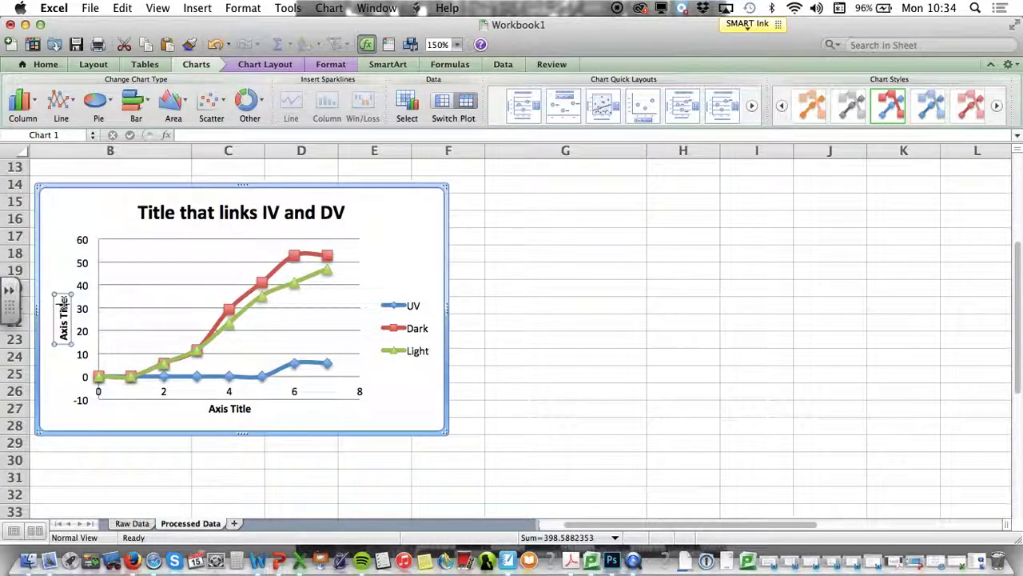
key(BackSpace)
text(aksjdhkasjhd)
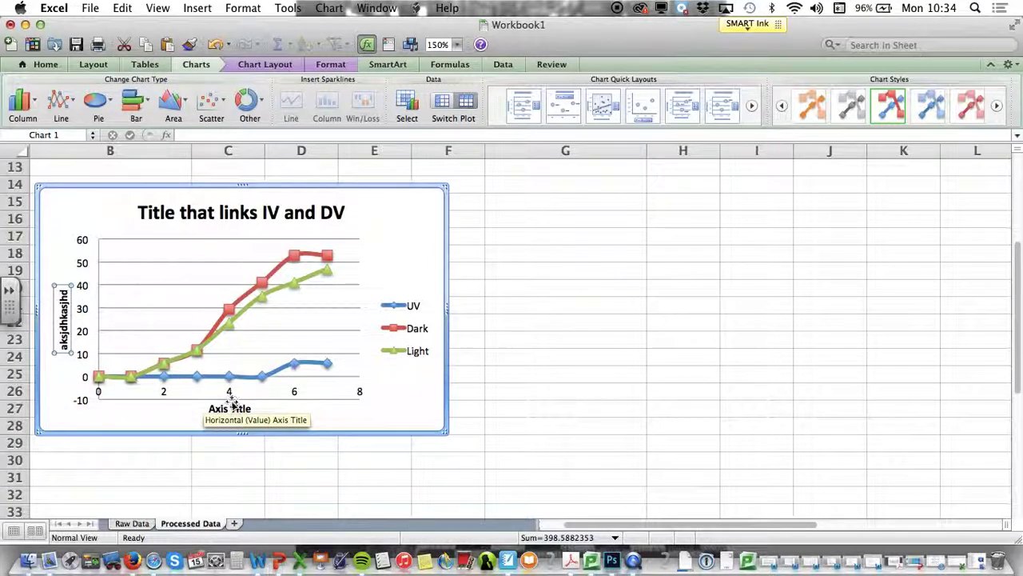
click(231, 410)
triple_click(231, 408)
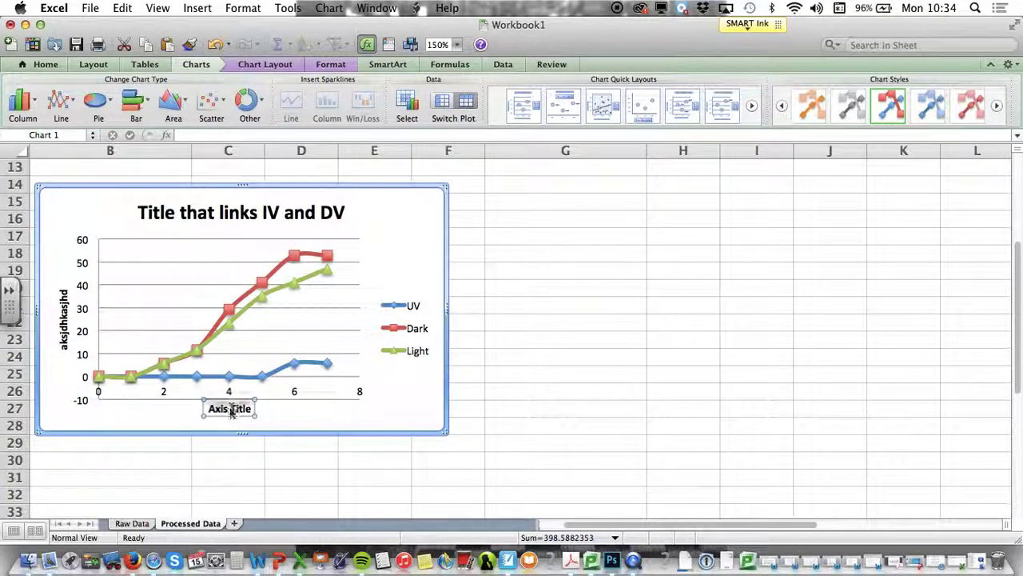
text(kadjhfkif)
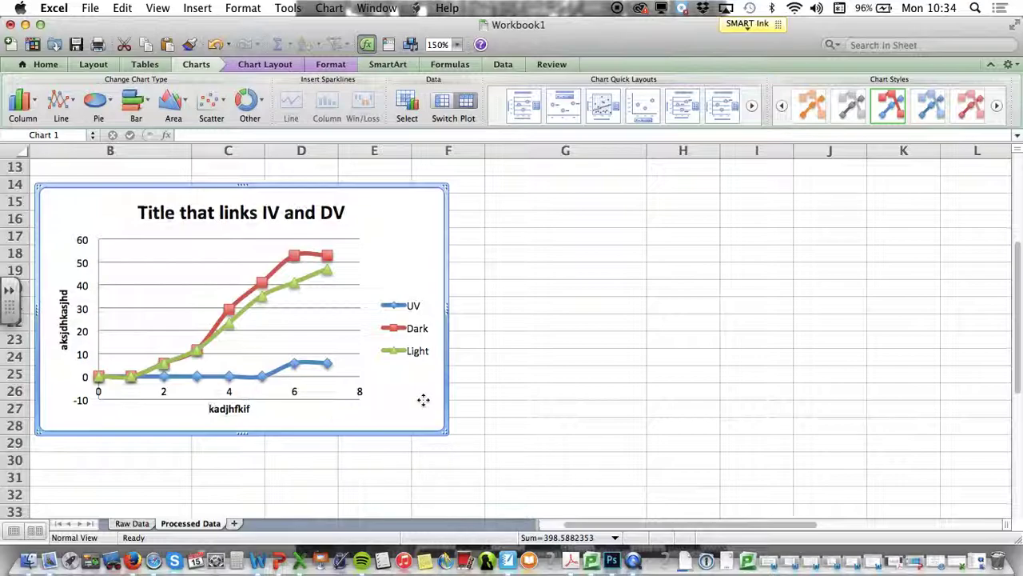
click(418, 337)
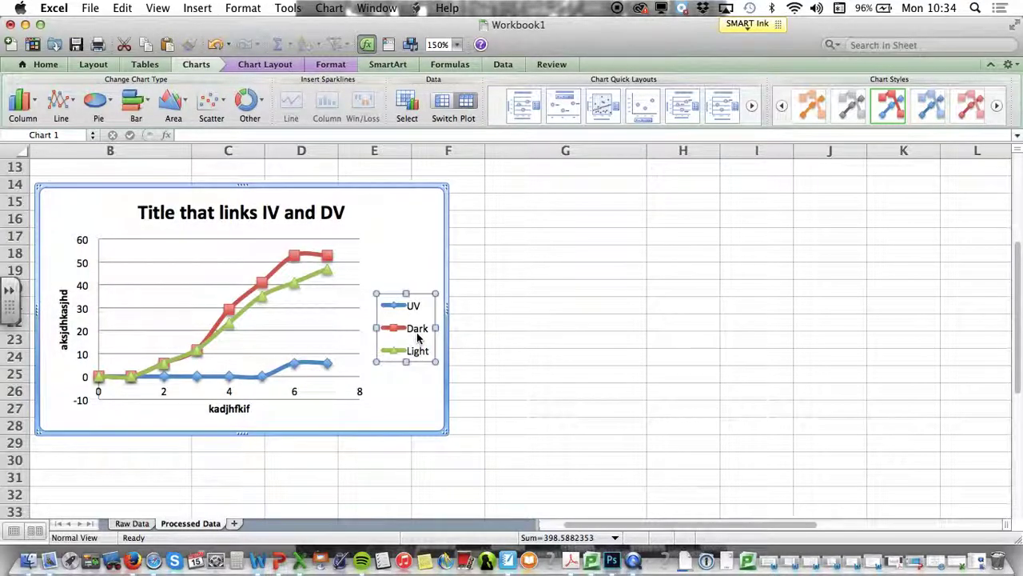
click(415, 252)
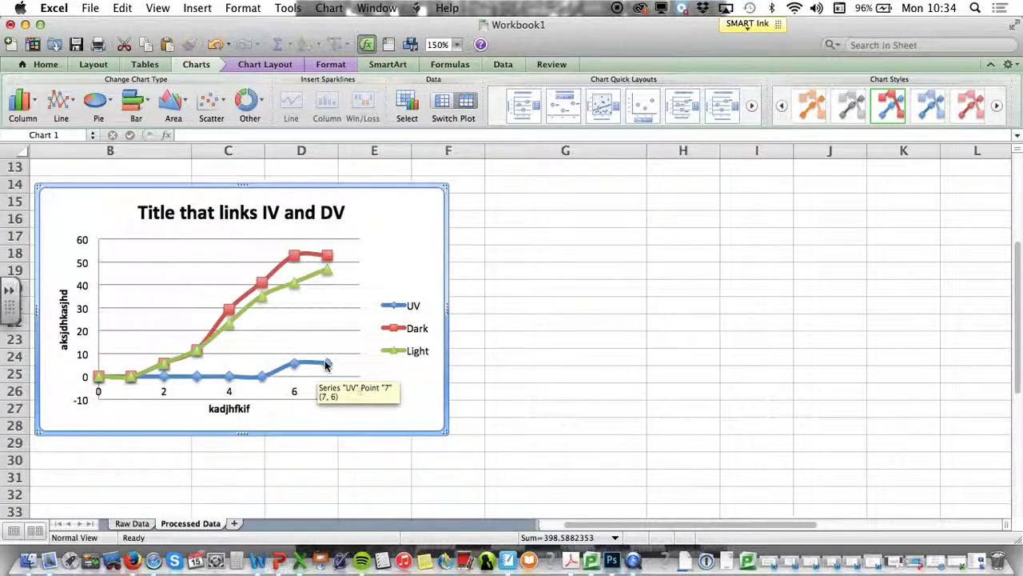
Step: Set the minimum of the chart's vertical axis scale to 0
click(80, 272)
double_click(80, 272)
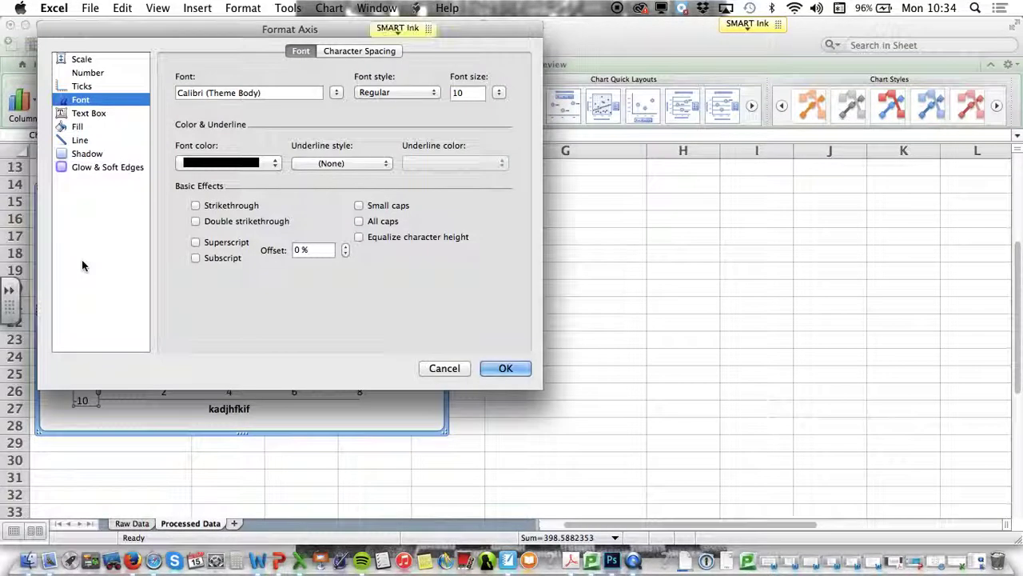
drag(214, 24, 442, 98)
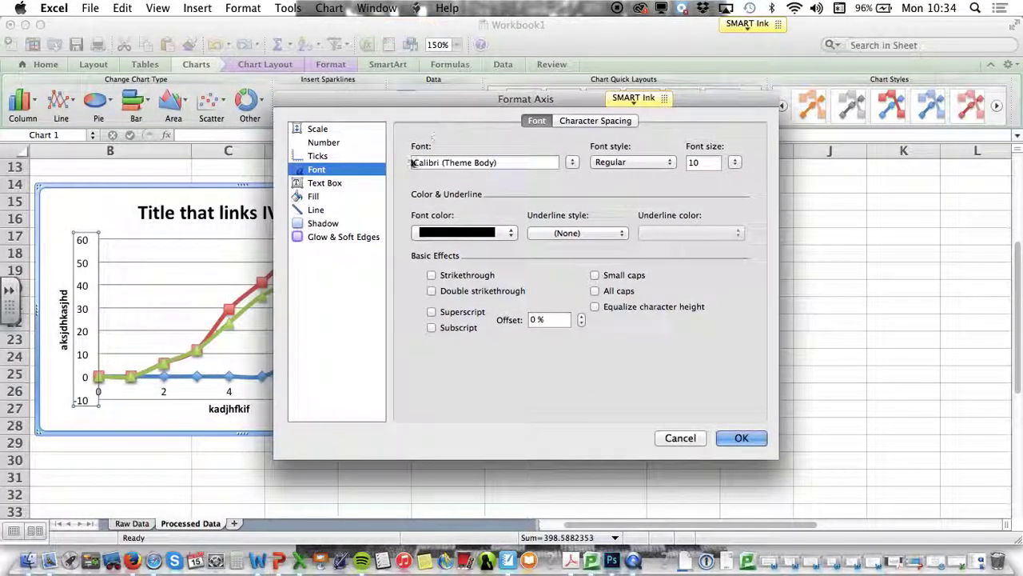
click(317, 129)
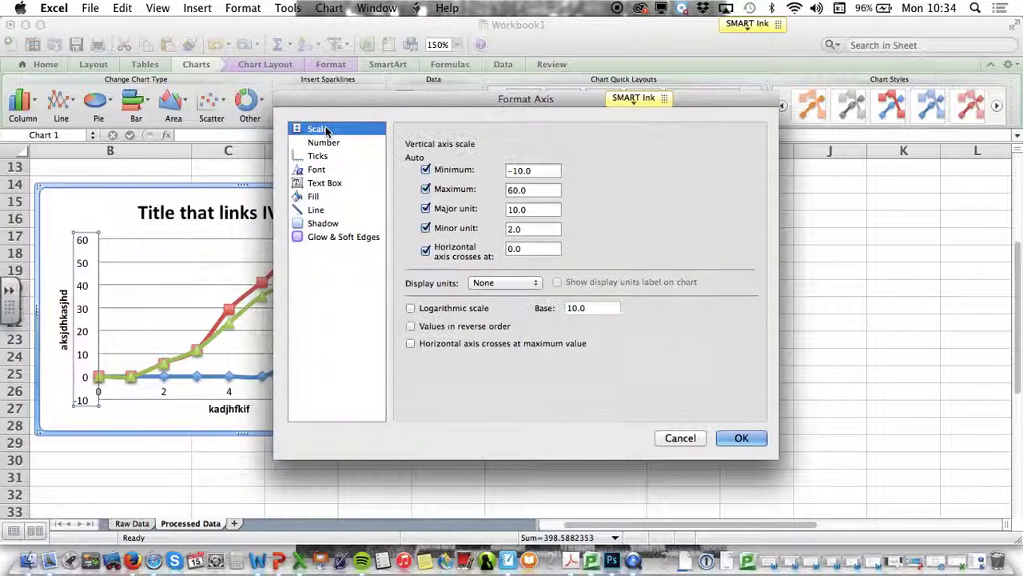
click(539, 170)
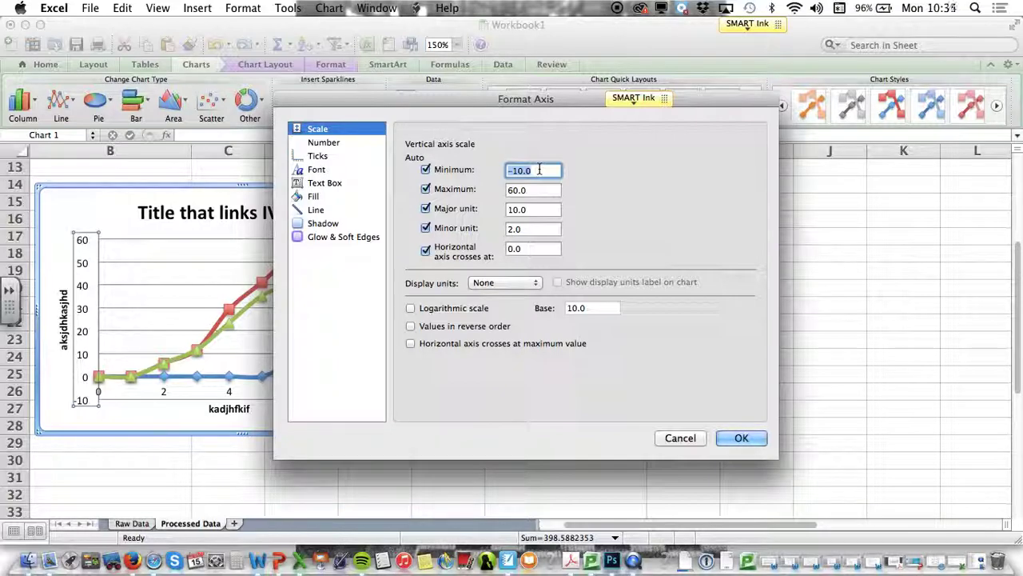
text(0)
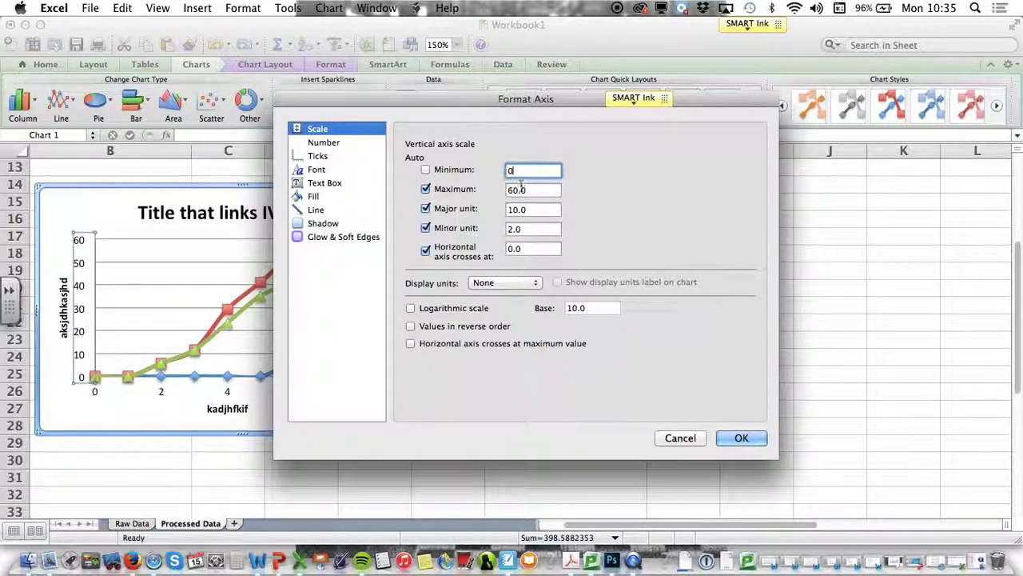
click(734, 437)
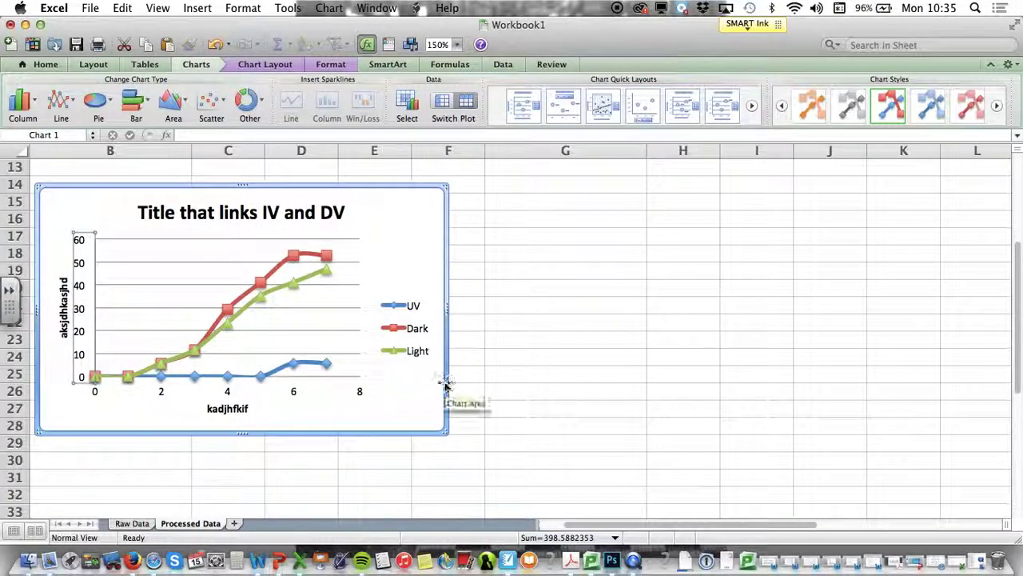
click(424, 394)
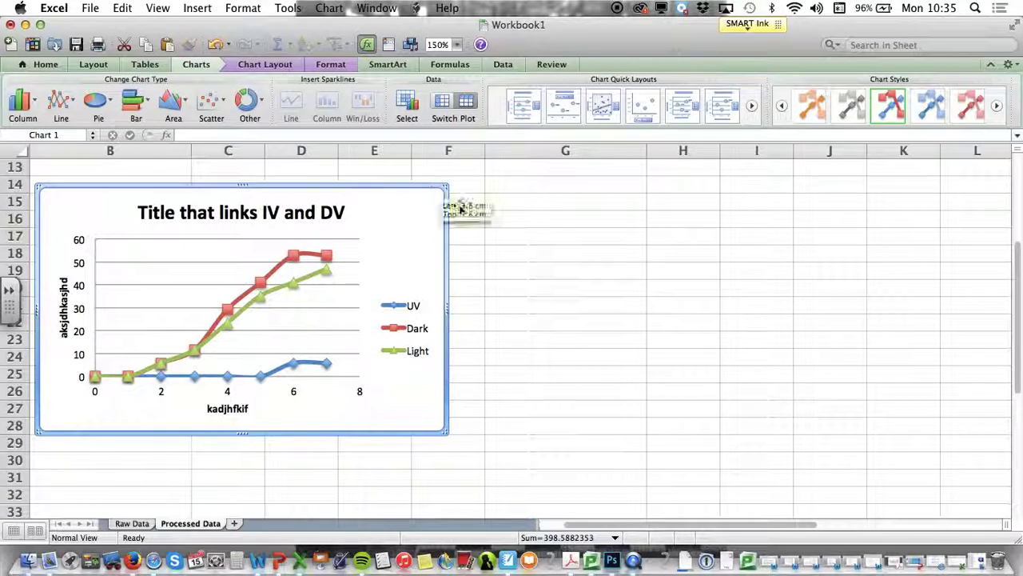
Step: Move the chart down and to the right to start around row 18, and set its horizontal axis maximum to 7.0
drag(445, 205, 585, 274)
double_click(500, 462)
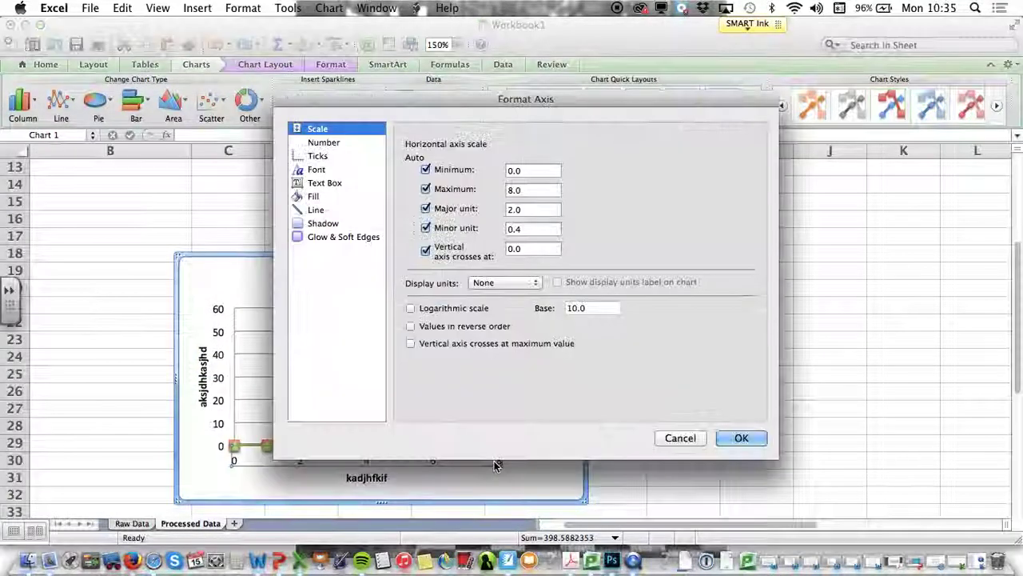
double_click(512, 189)
text(7.0)
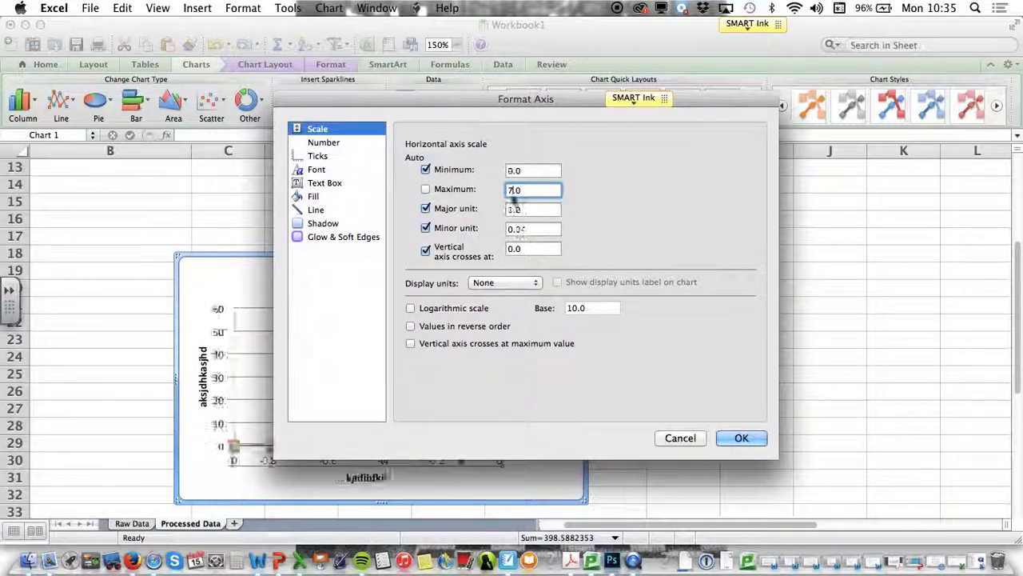
click(741, 438)
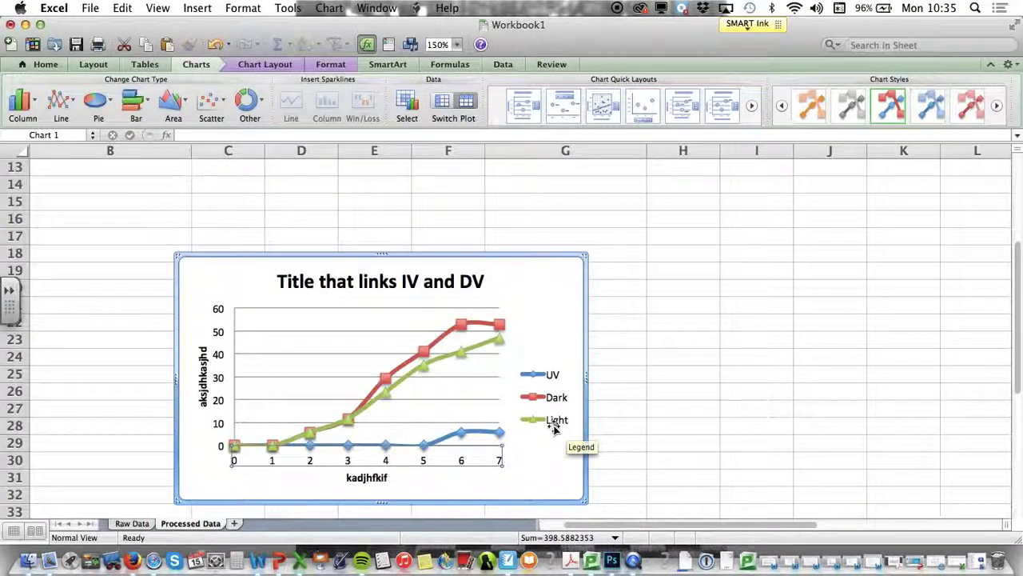
click(560, 448)
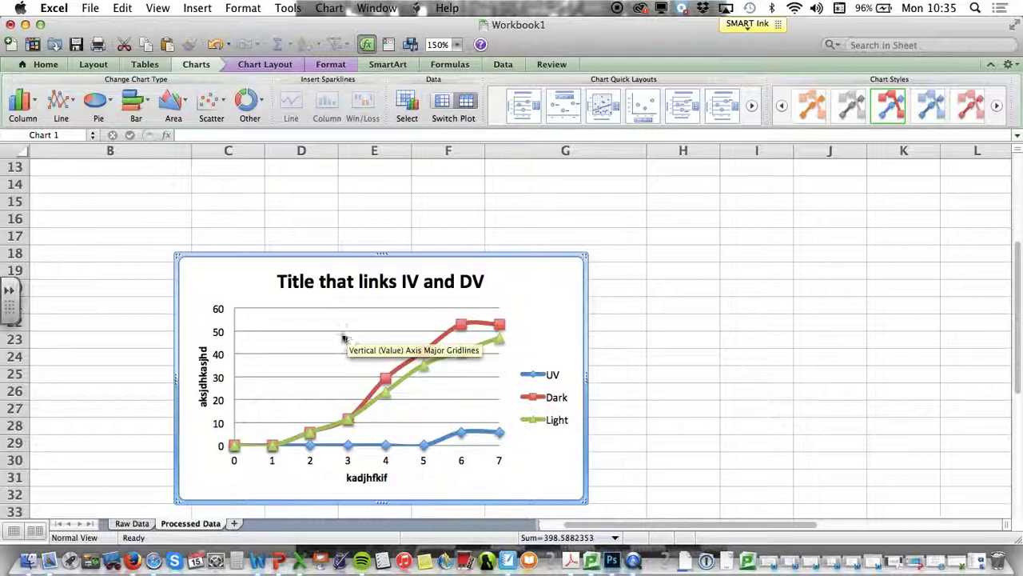
Step: Show both major and minor horizontal gridlines on the chart
click(265, 64)
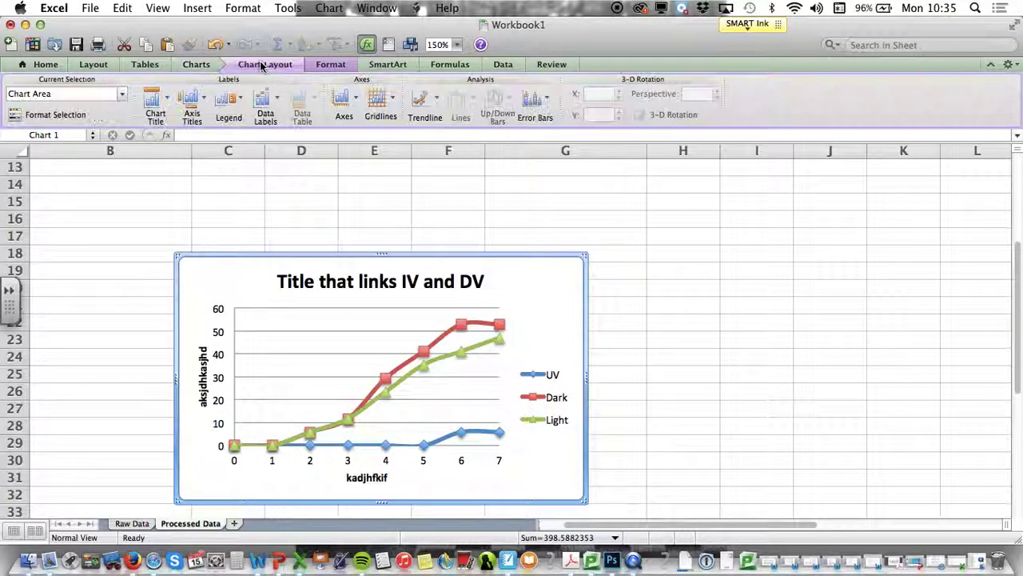
click(339, 64)
click(254, 64)
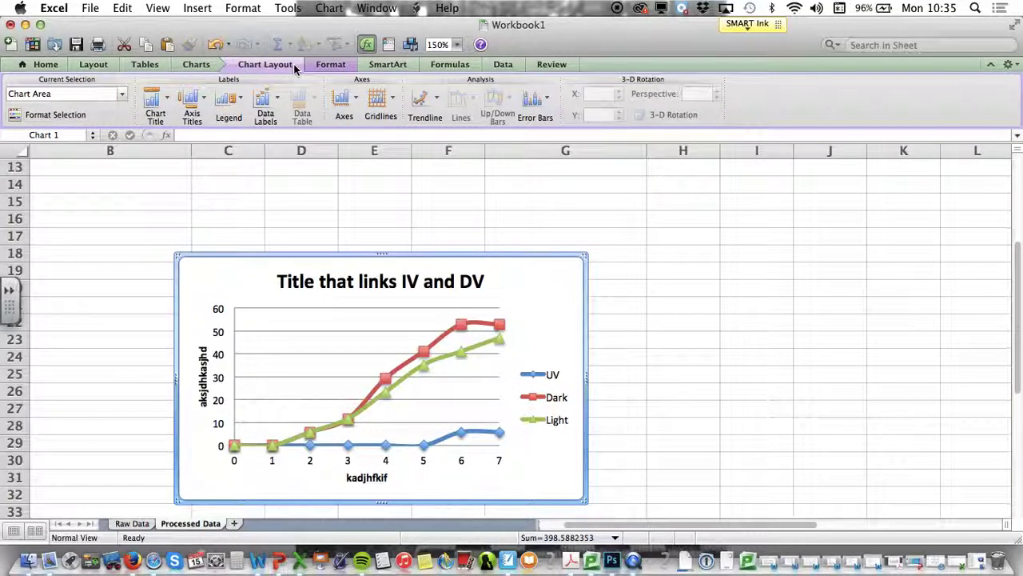
click(354, 97)
click(377, 97)
click(379, 99)
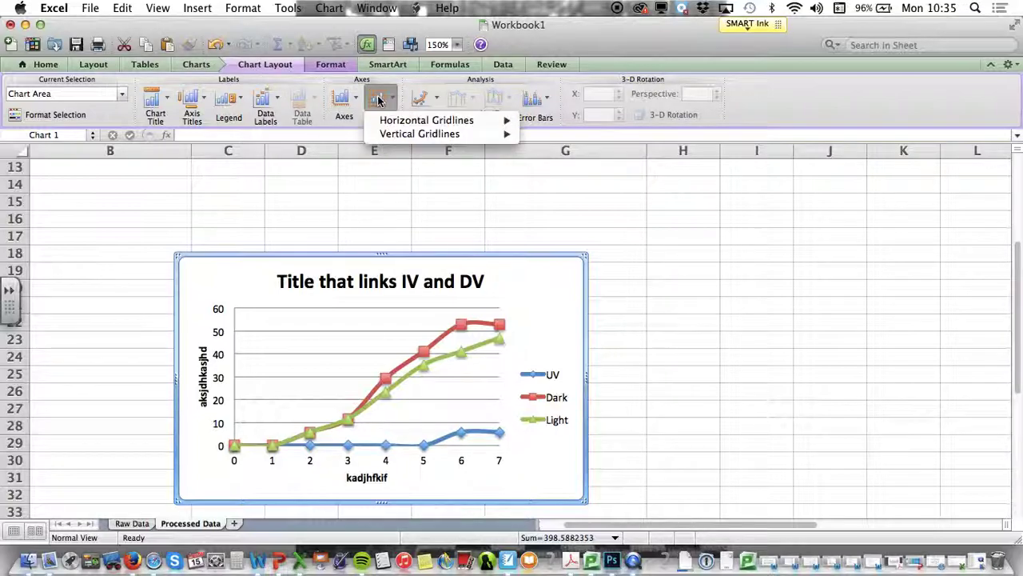
mouse_move(428, 121)
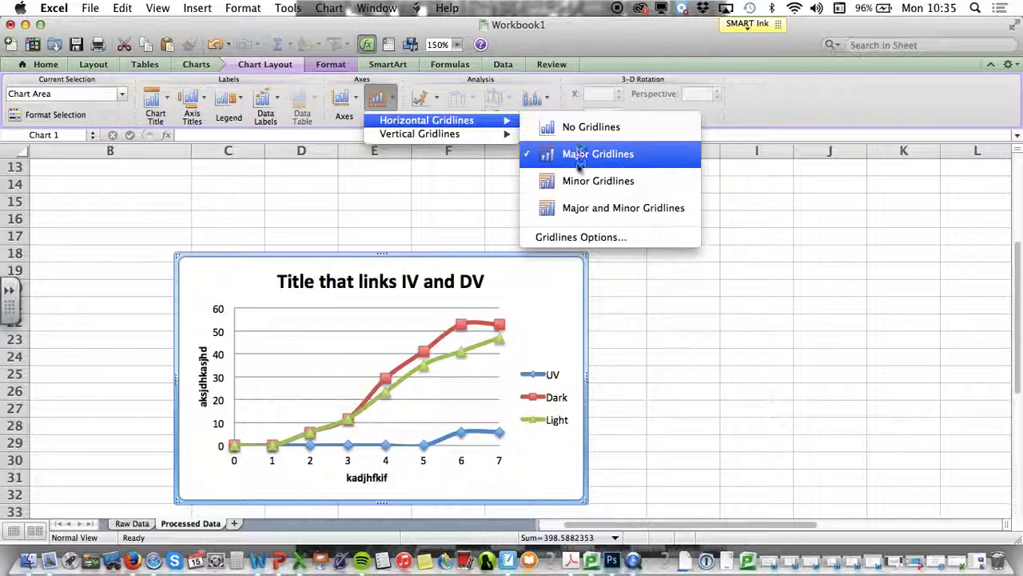
click(579, 210)
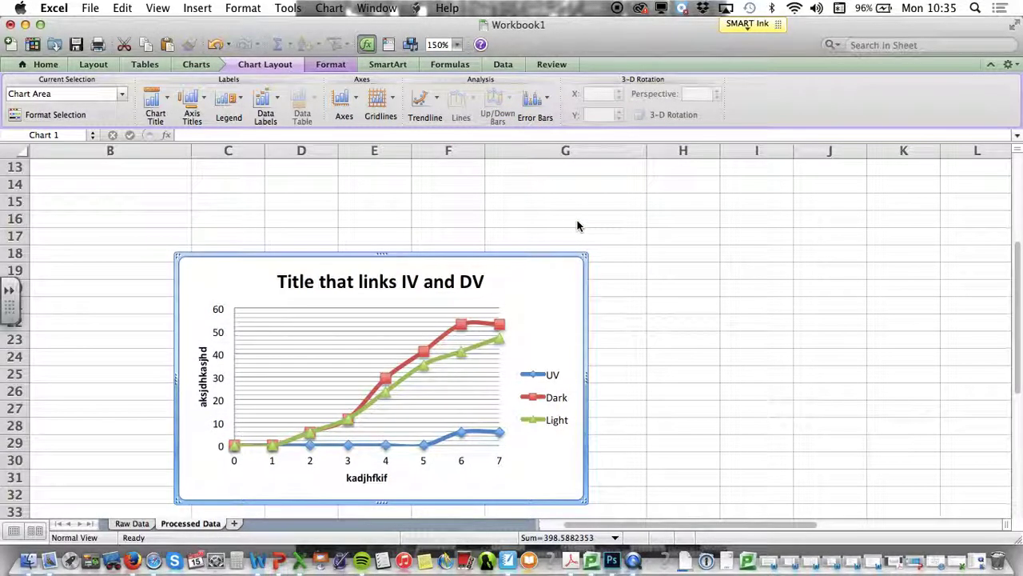
Step: Show major and minor vertical gridlines on the chart and move it up and to the right to start at row 14
click(389, 102)
mouse_move(432, 134)
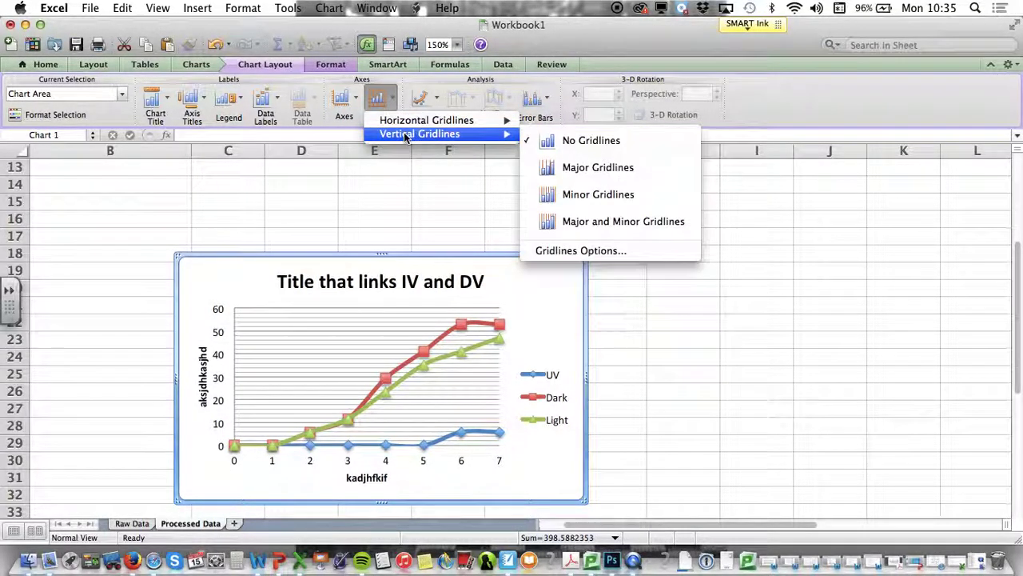
click(604, 224)
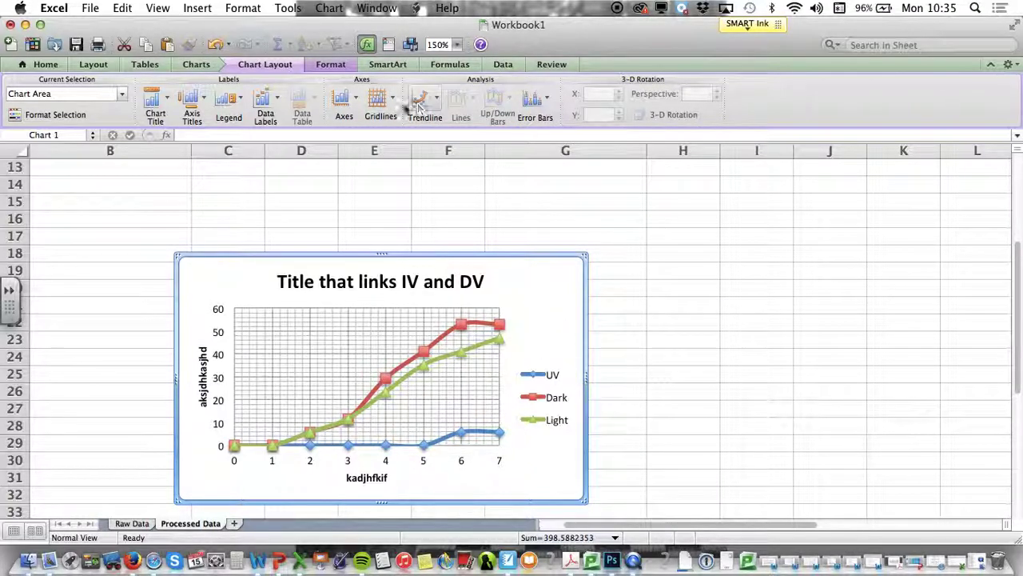
click(389, 102)
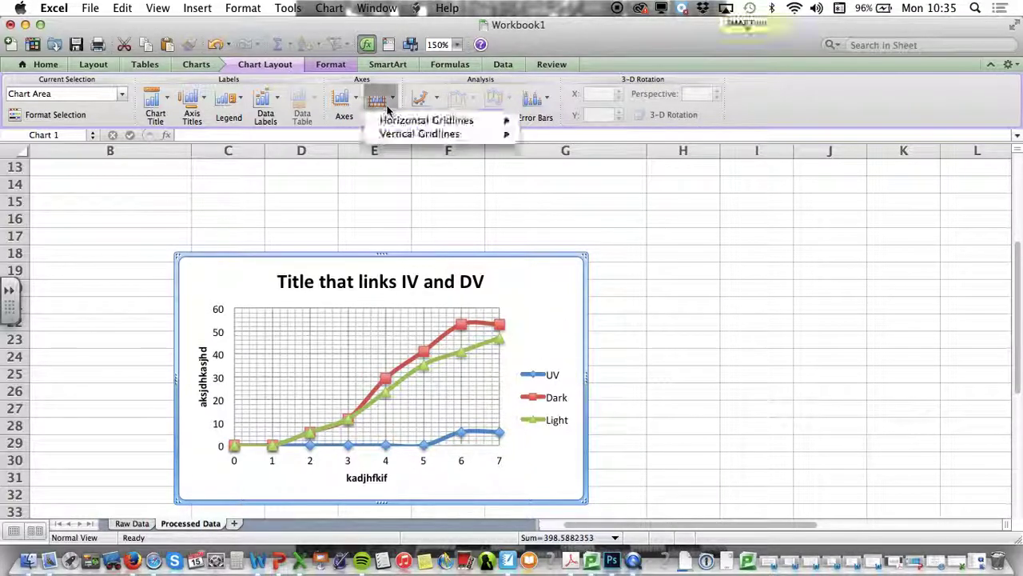
click(564, 256)
drag(541, 255, 589, 191)
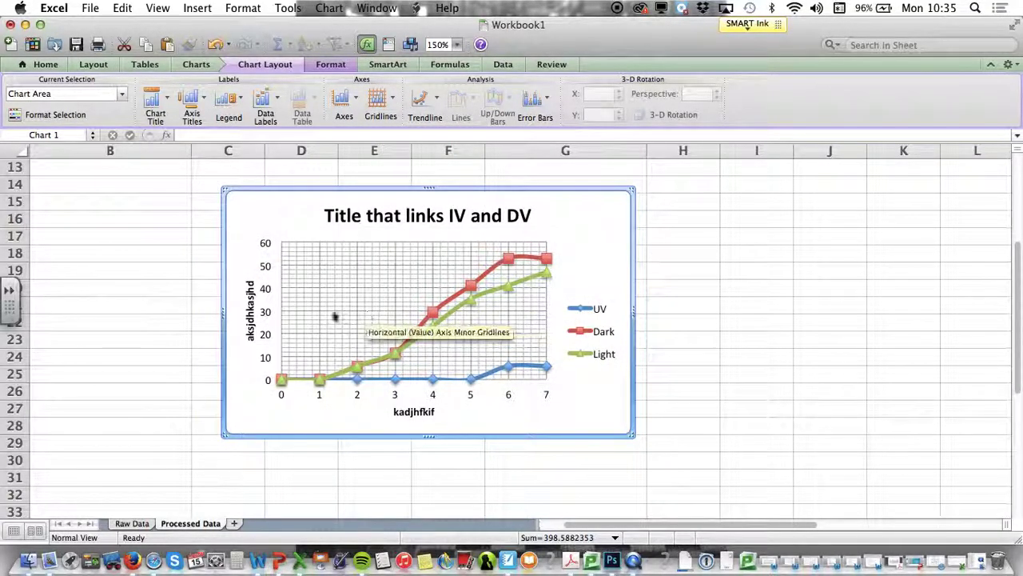
Step: Append "(unit)" to both the vertical and the horizontal axis titles
click(249, 299)
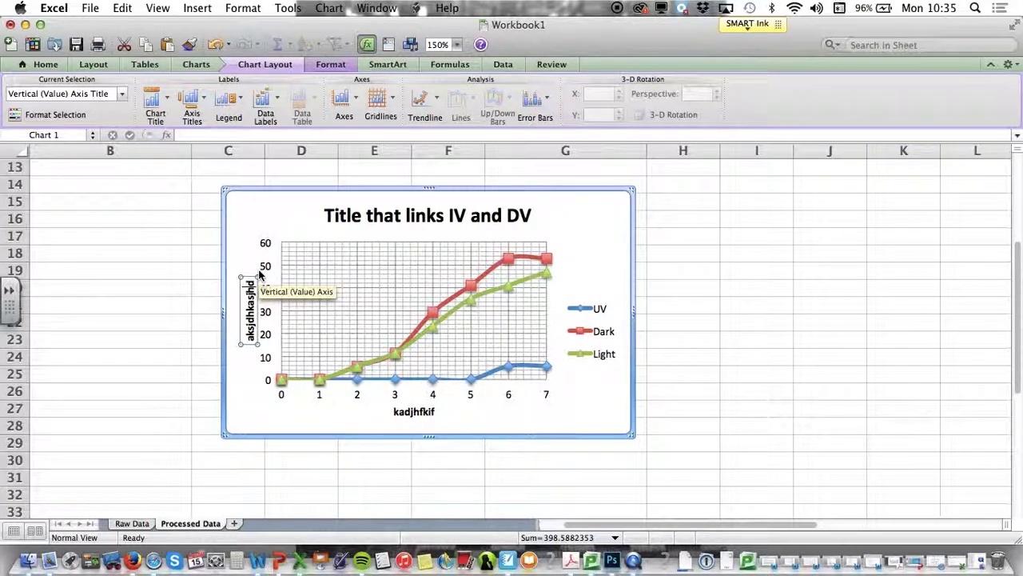
click(258, 277)
text((unit))
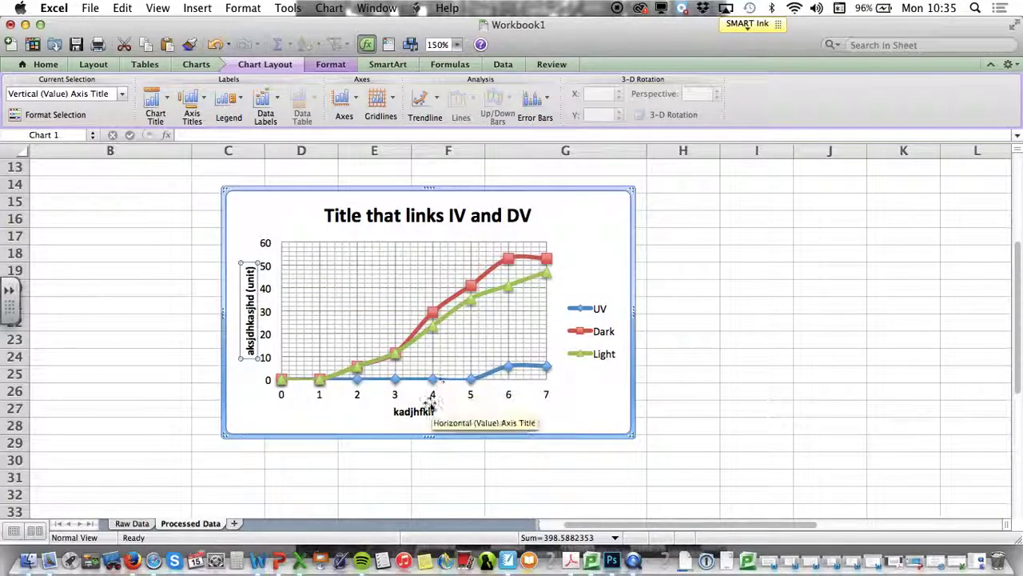
click(417, 411)
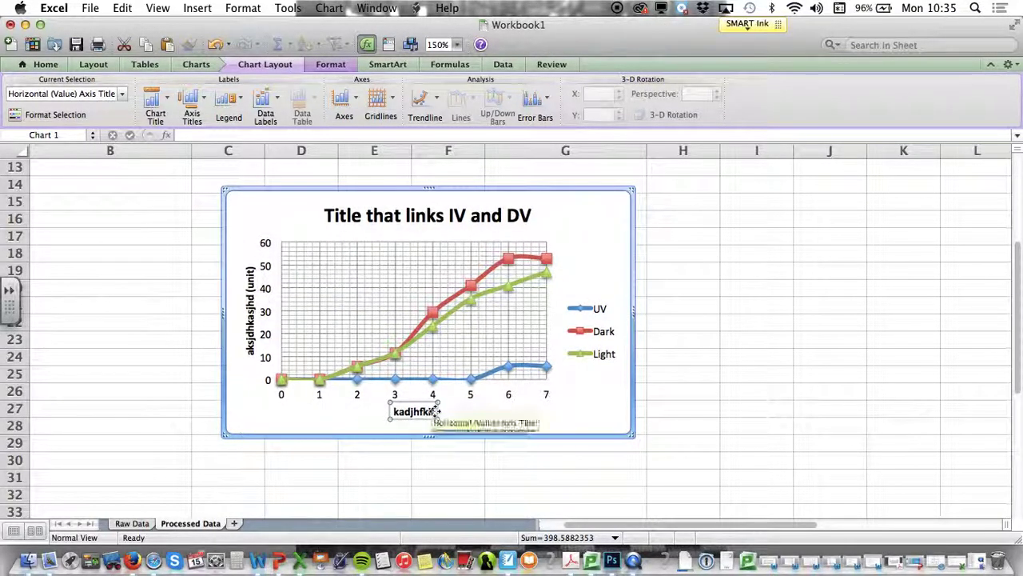
click(433, 411)
text((unit))
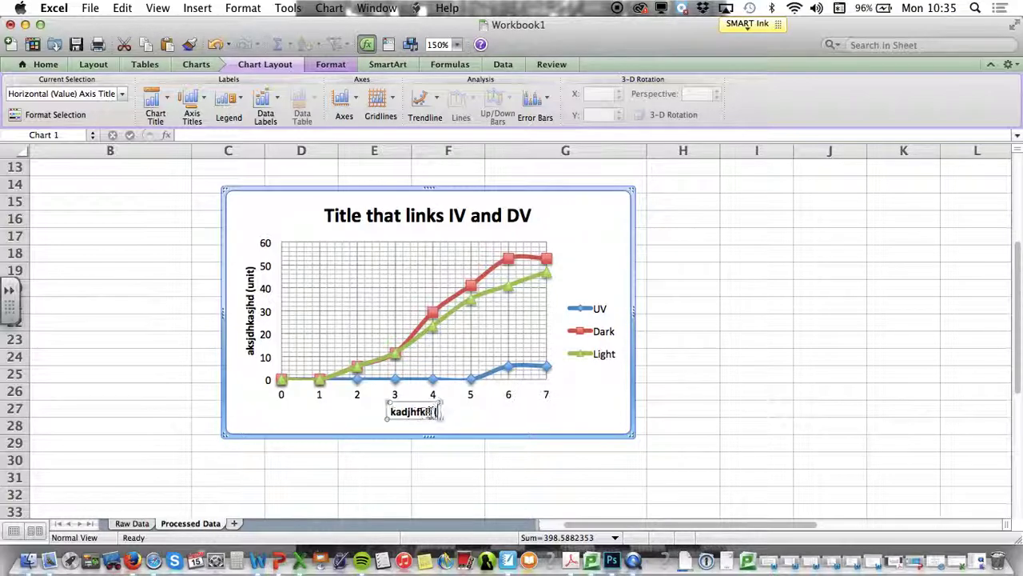
click(589, 407)
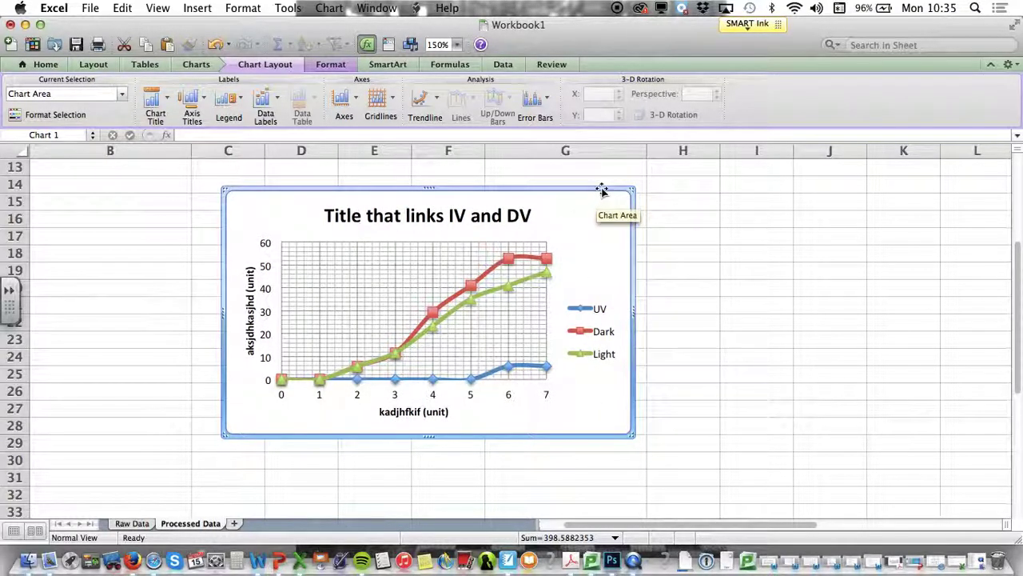
Step: Move the chart to the left so it sits below the number of seeds germinated table, starting in column A at row 14
drag(600, 190, 491, 189)
scroll(641, 230, up, 4)
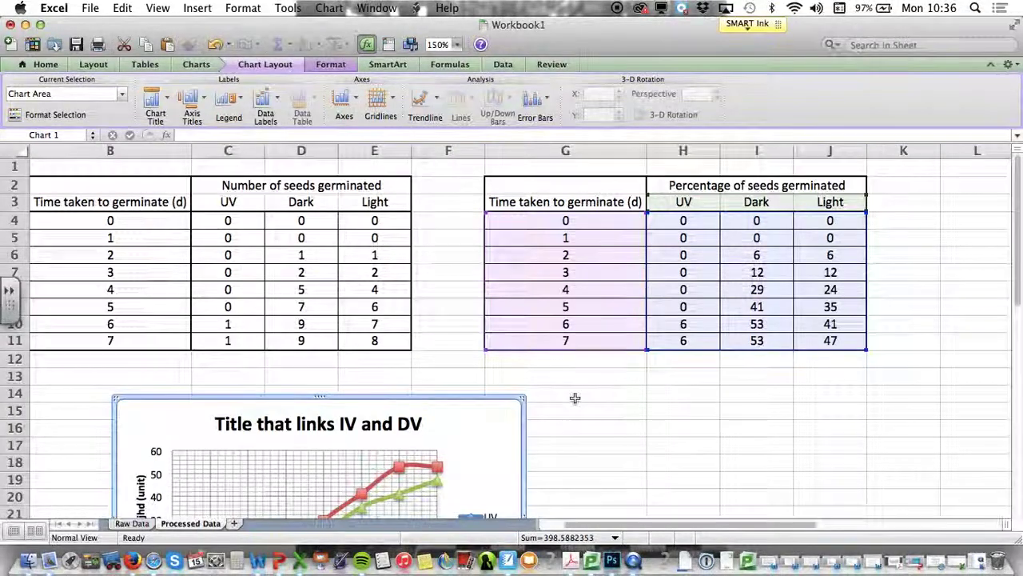
scroll(552, 386, down, 4)
scroll(551, 386, right, 2)
scroll(520, 373, left, 3)
scroll(520, 370, up, 1)
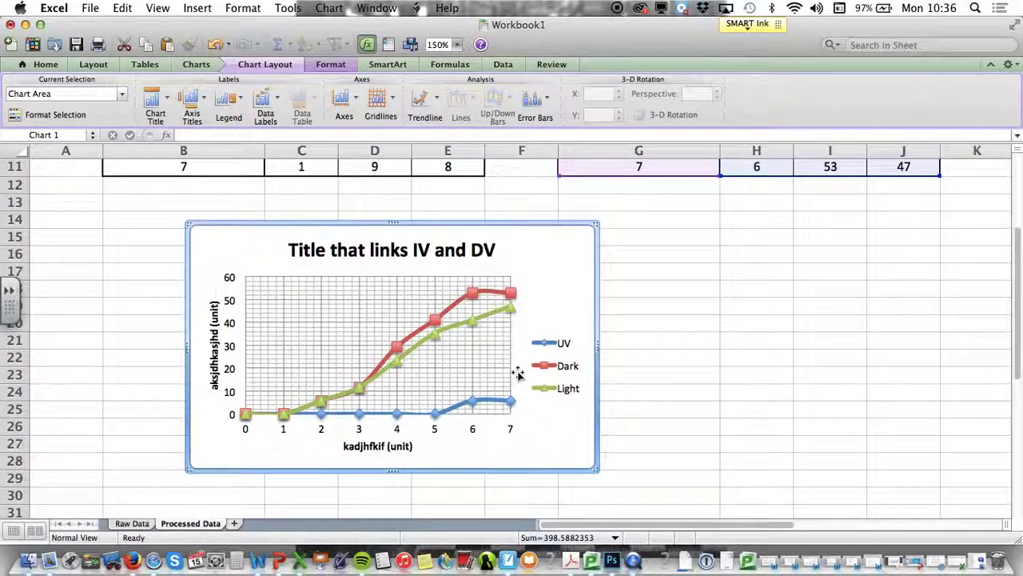
drag(566, 226, 428, 213)
click(568, 232)
Step: Enter the label "Qualitative data" in cell G14
click(587, 215)
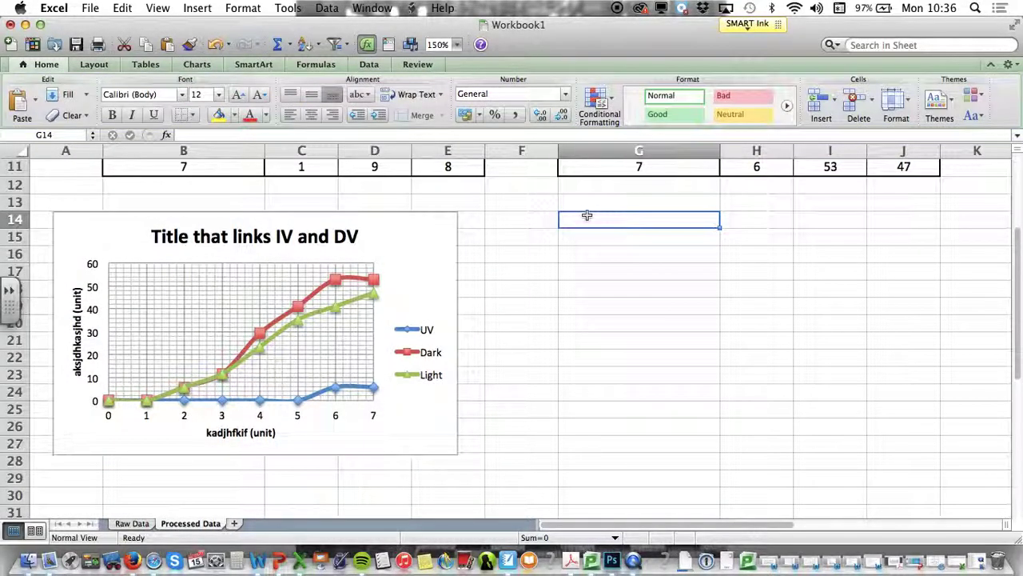
text(Qu)
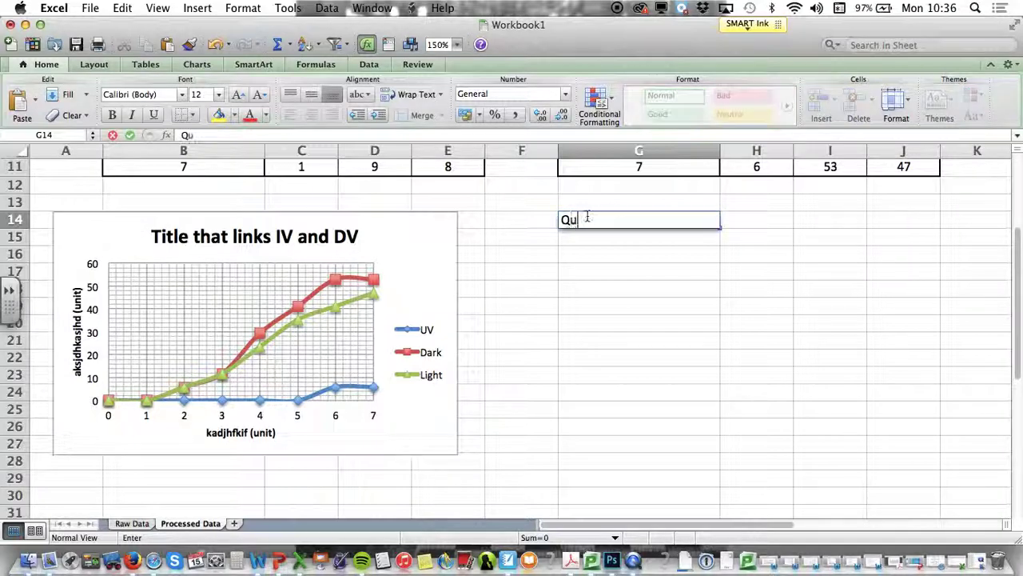
text(alitative data)
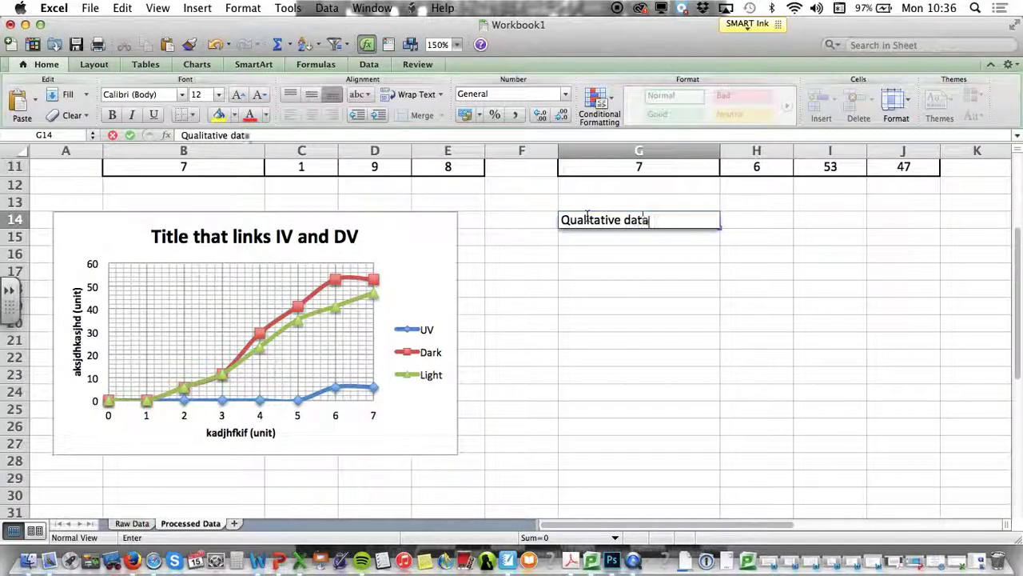
click(640, 267)
Step: Enlarge the font of the "Qualitative data" label in G14 to size 24
click(624, 219)
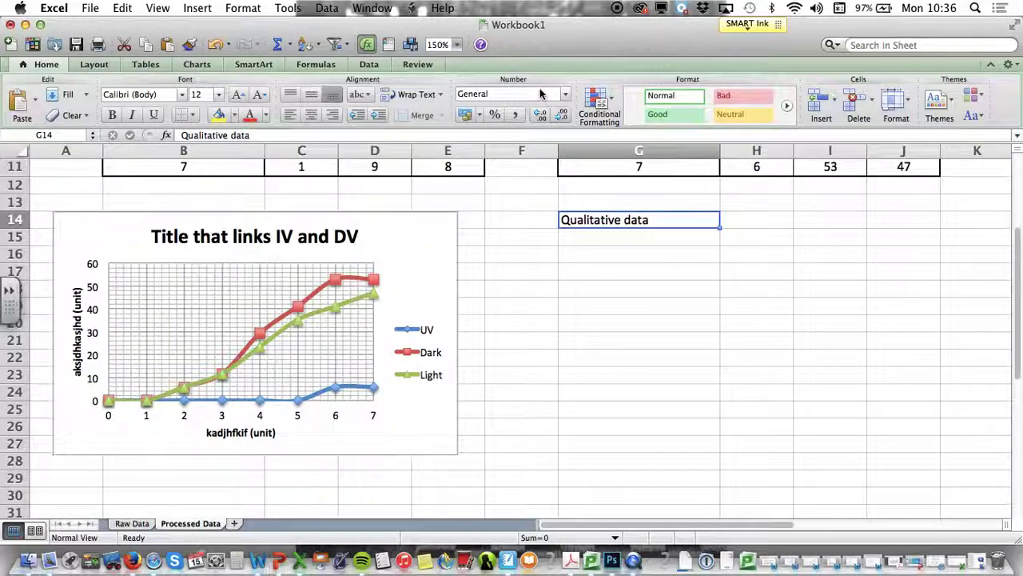
key(super+shift+period)
key(super+shift+period)
key(super+shift+period)
key(super+shift+period)
key(super+shift+period)
key(super+shift+period)
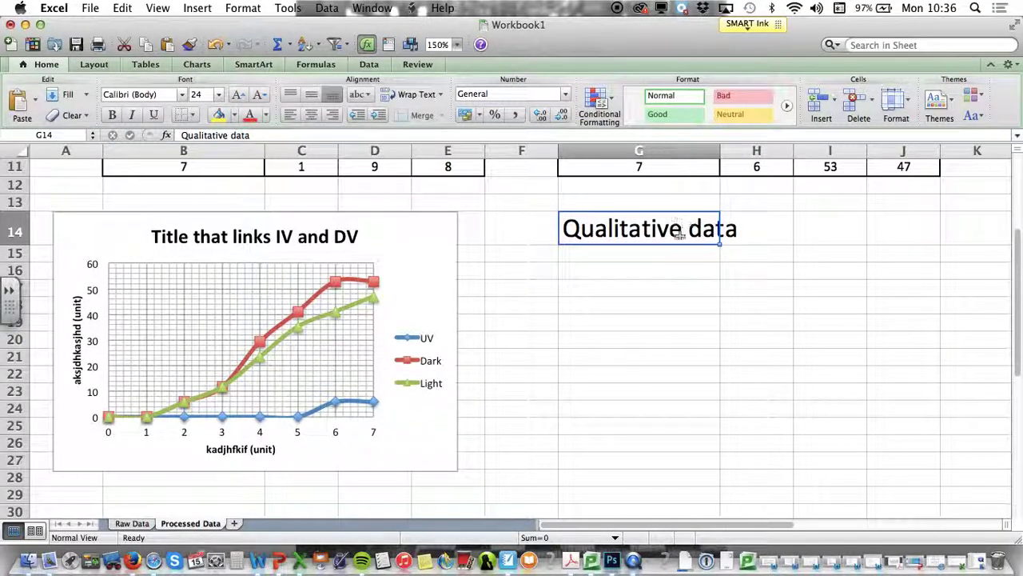
Step: Reduce the font of the "Qualitative data" label in G14 to size 11
key(super+shift+comma)
key(super+shift+comma)
key(super+shift+comma)
key(super+shift+comma)
key(super+shift+comma)
key(super+shift+comma)
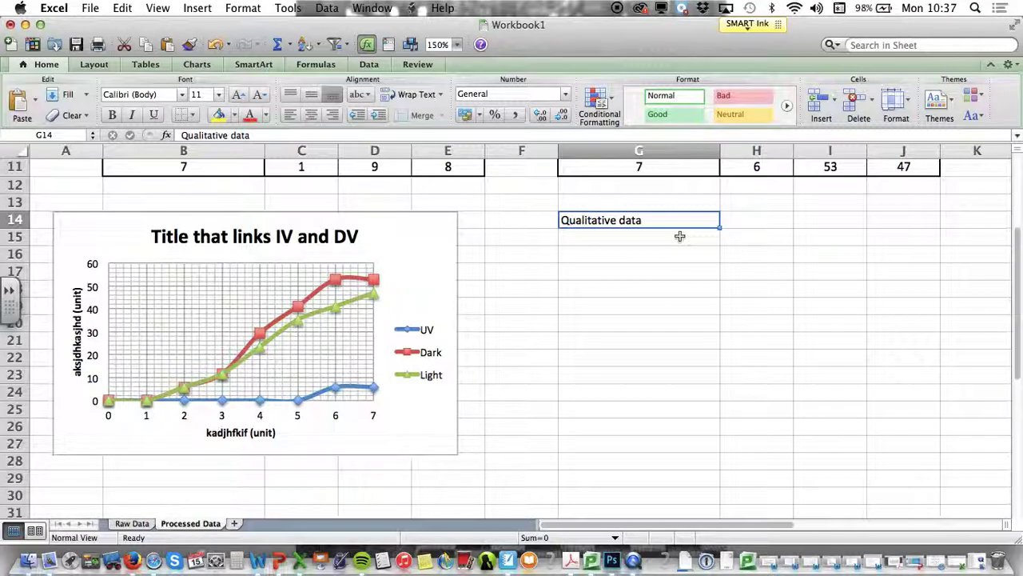
Step: Shift the chart slightly to the right beneath the number of seeds germinated table
click(446, 242)
drag(414, 209, 446, 207)
click(619, 306)
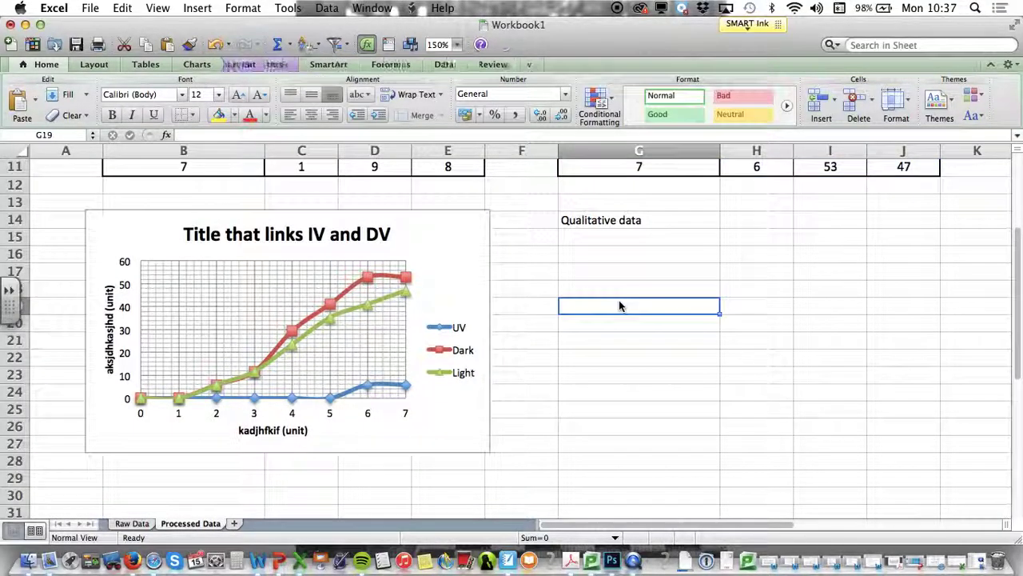
click(544, 306)
Step: Delete the scatter chart from the Processed Data sheet
scroll(535, 256, up, 5)
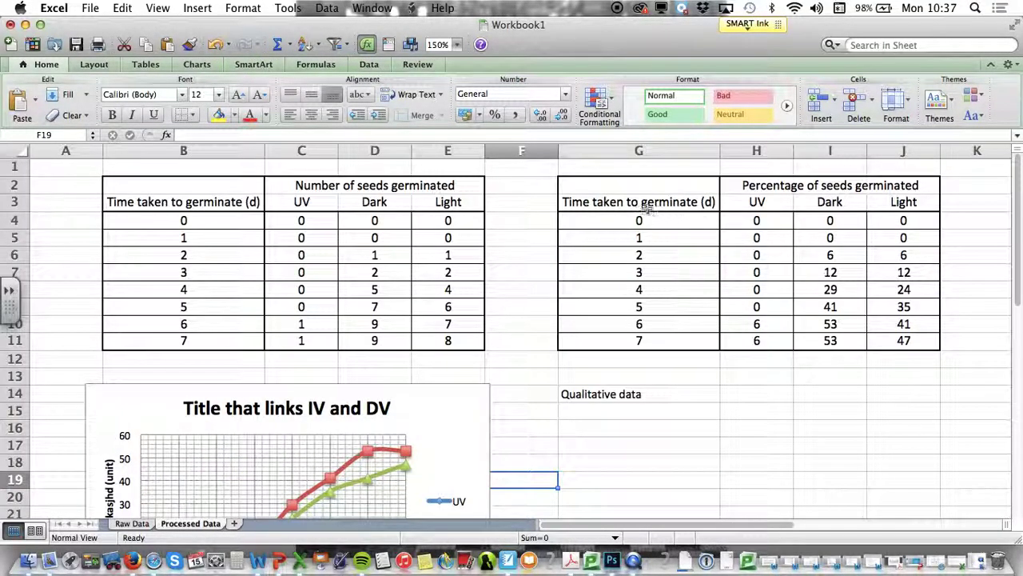
click(434, 393)
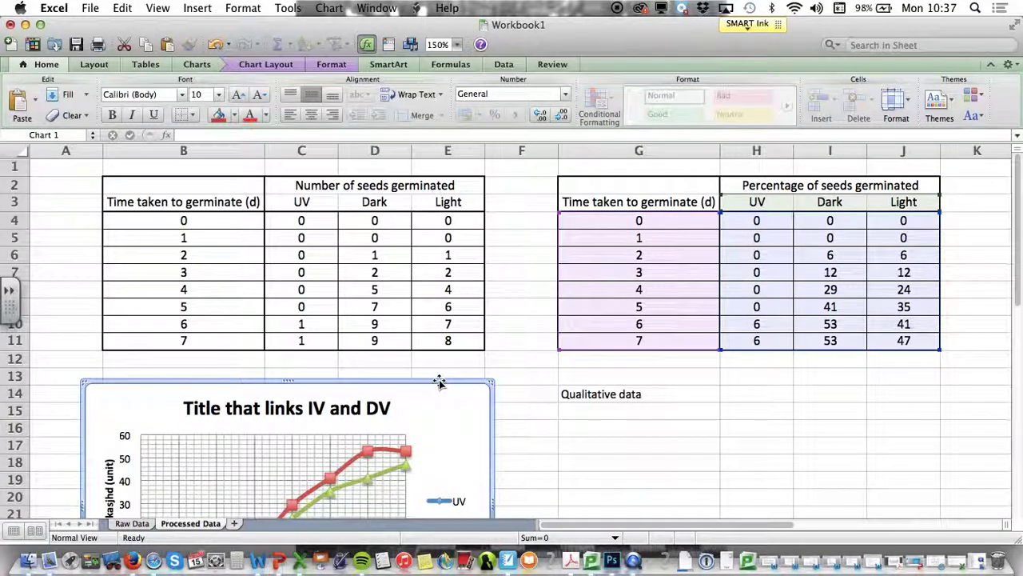
key(Delete)
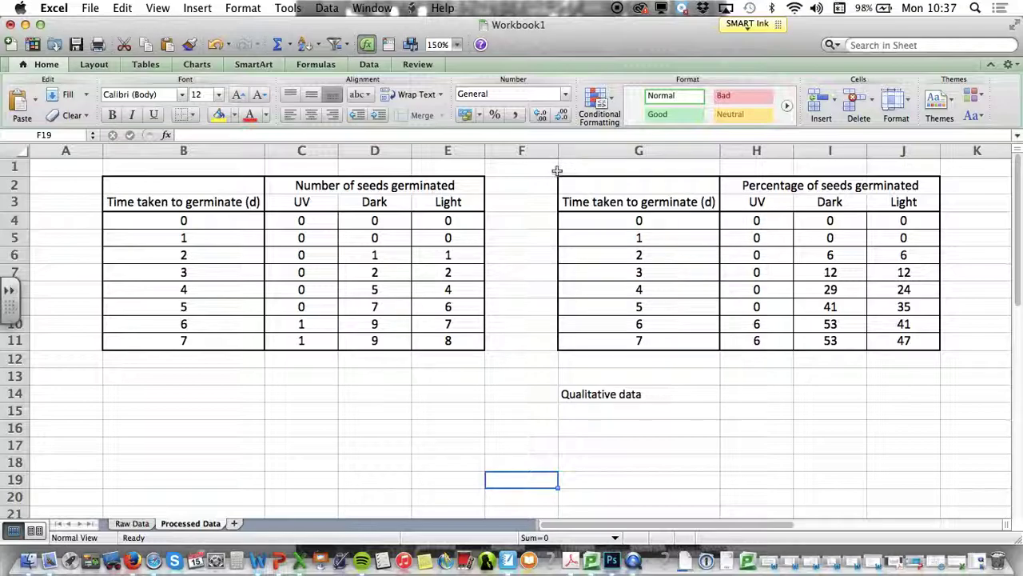
Step: Insert a column chart from the number of seeds germinated table in B2:E11
drag(152, 186, 440, 344)
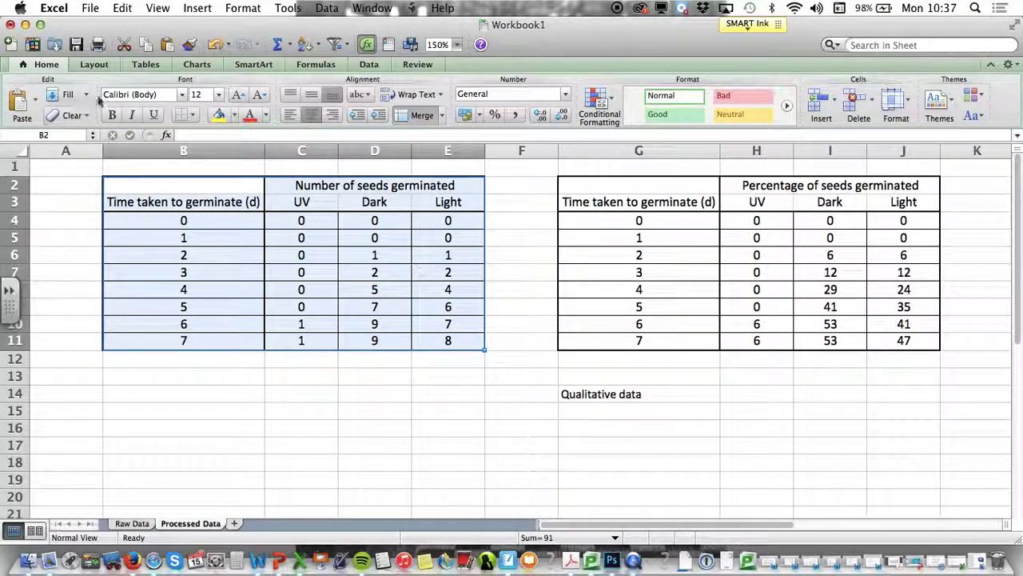
click(144, 64)
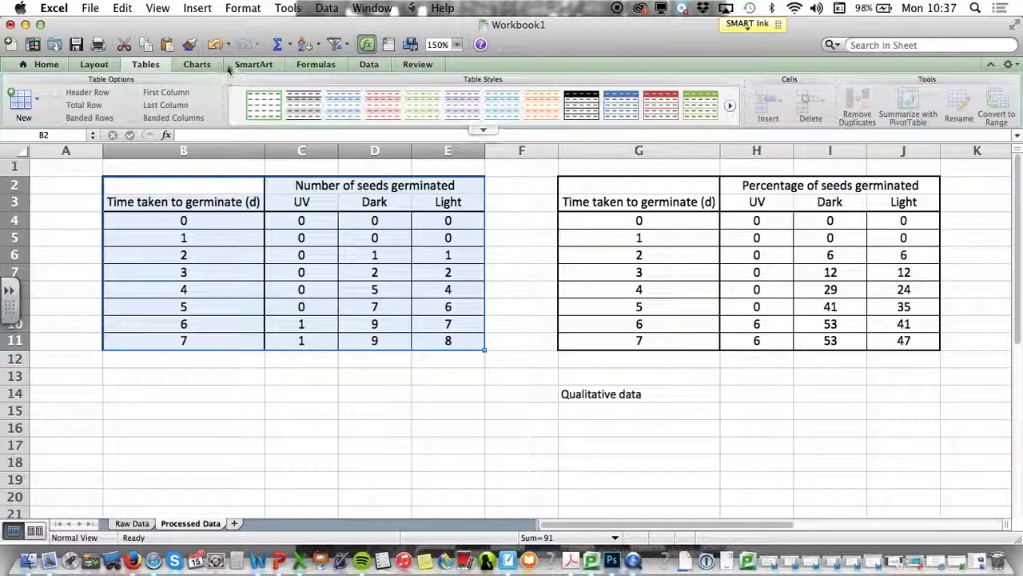
click(197, 64)
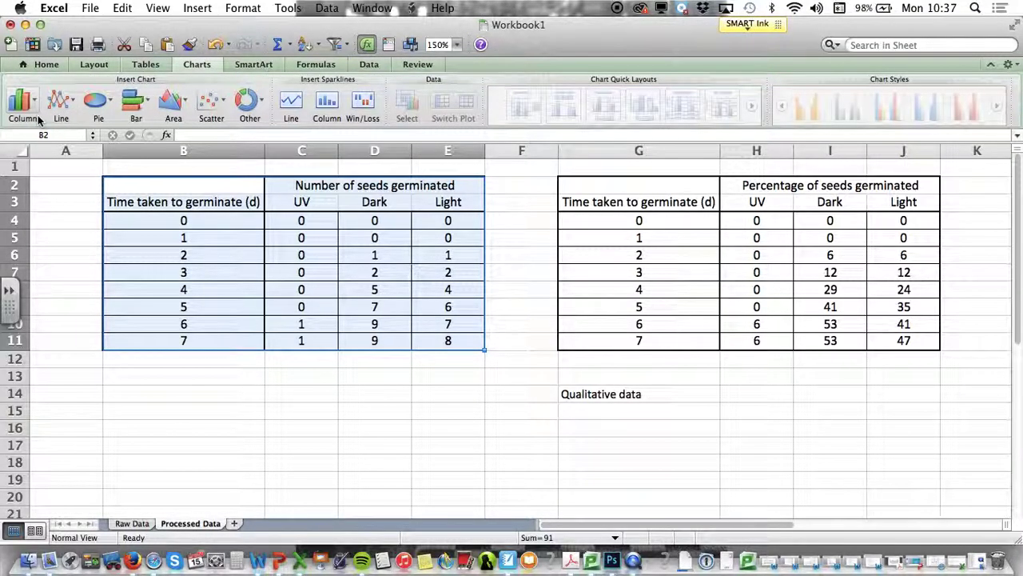
click(24, 112)
click(97, 87)
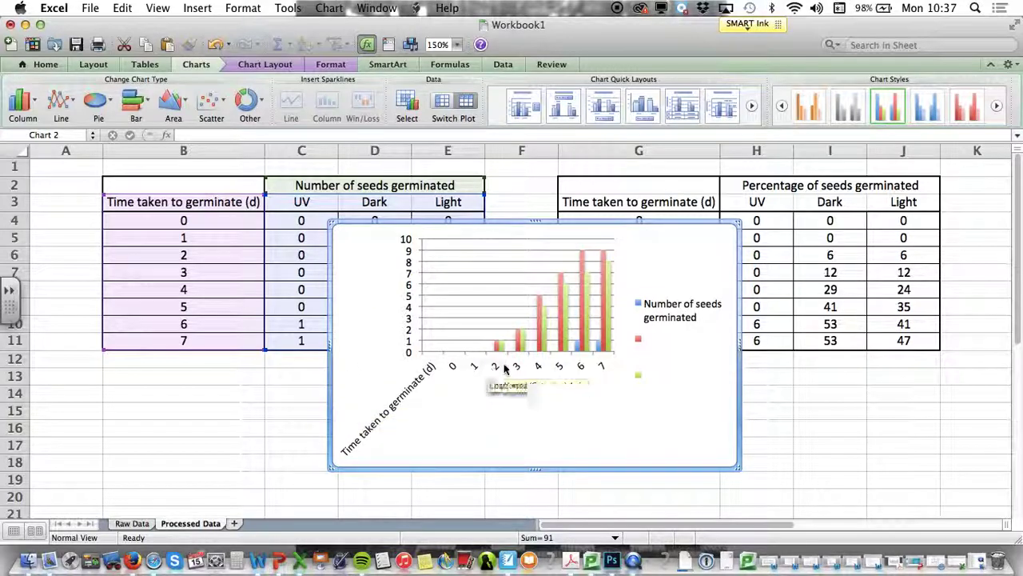
Step: Delete the column chart made from the number of seeds germinated table
mouse_move(548, 347)
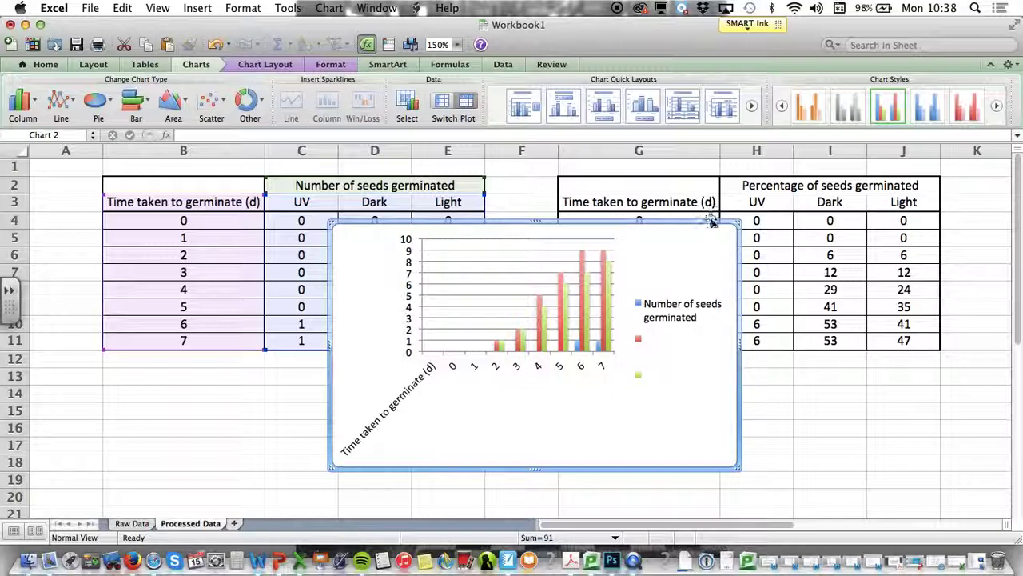
key(Delete)
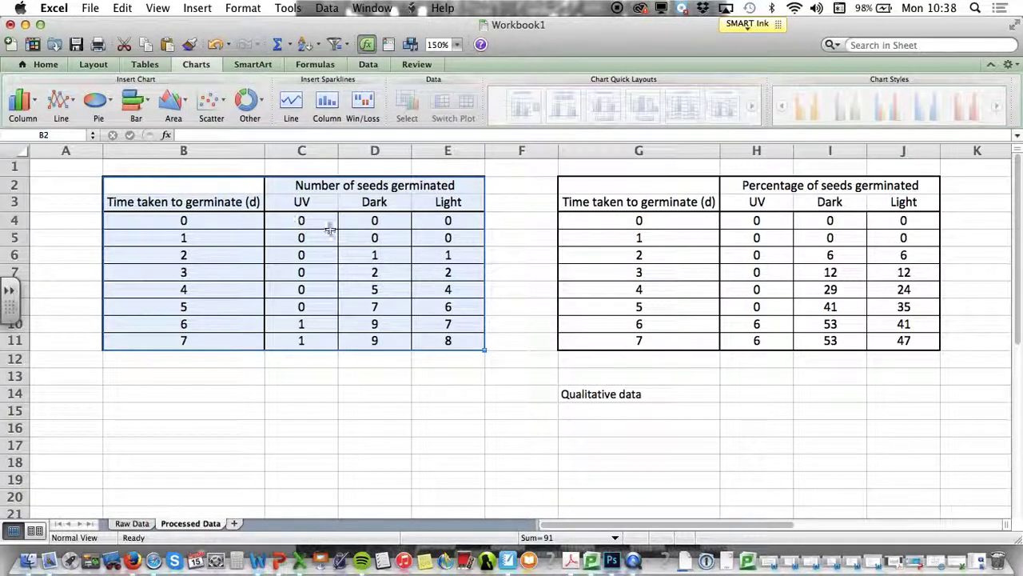
click(260, 431)
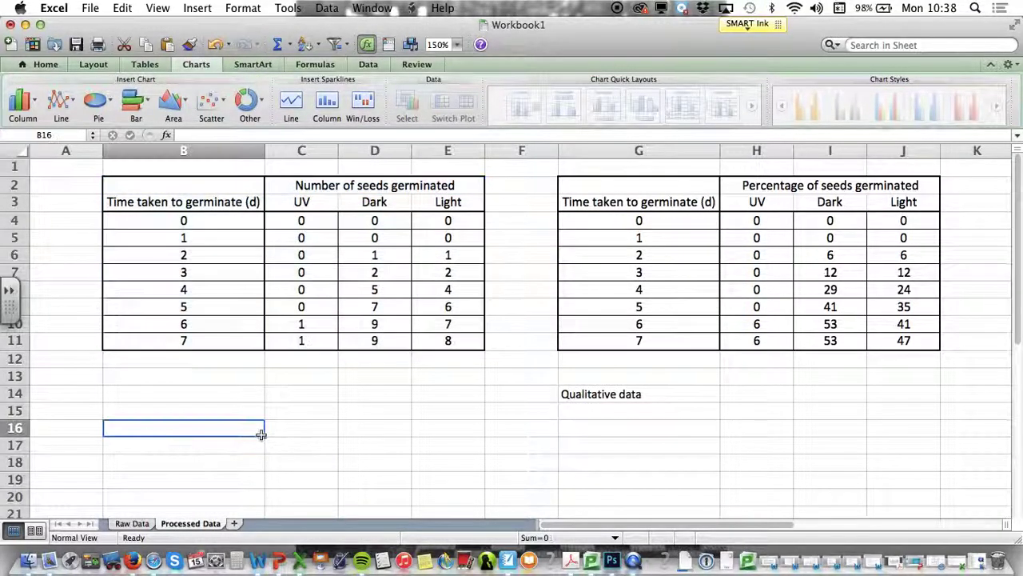
click(225, 182)
drag(225, 183, 463, 339)
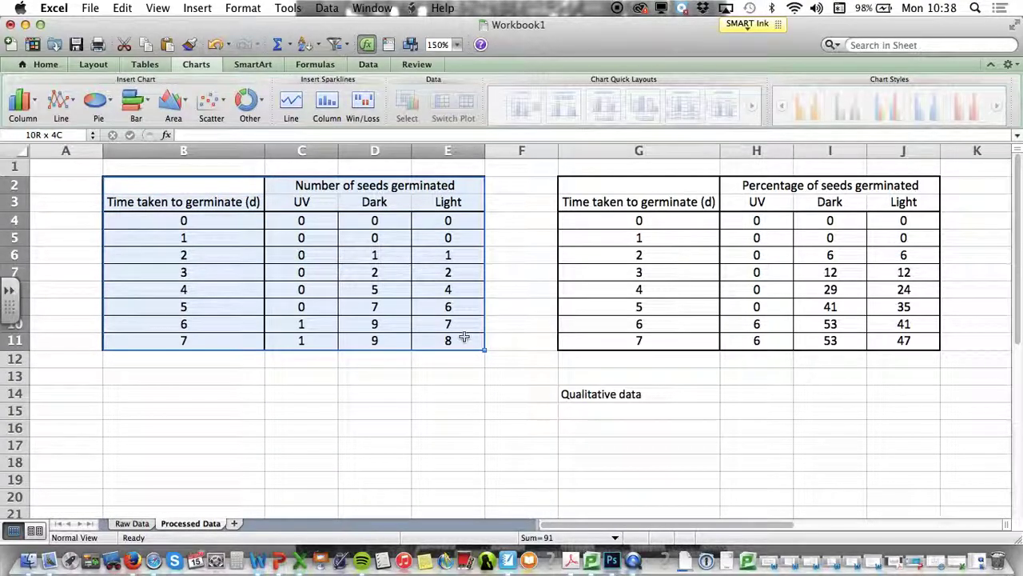
drag(629, 186, 870, 341)
click(816, 390)
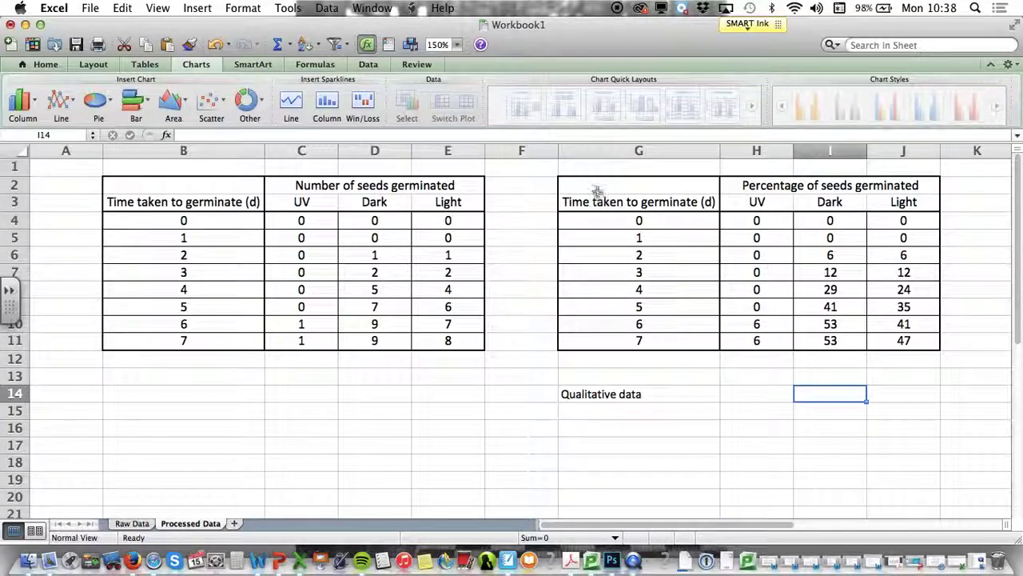
drag(597, 190, 844, 340)
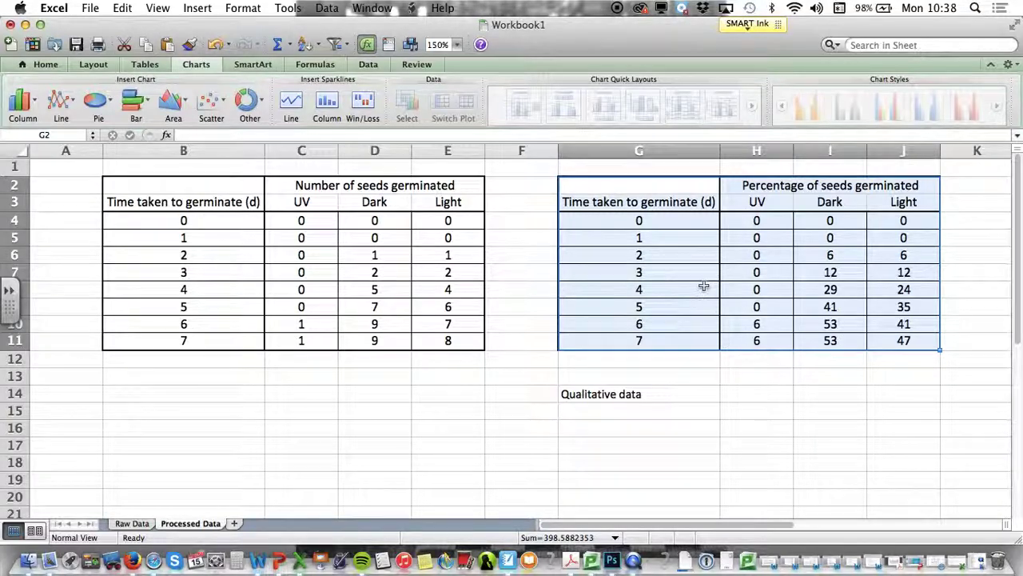
click(605, 269)
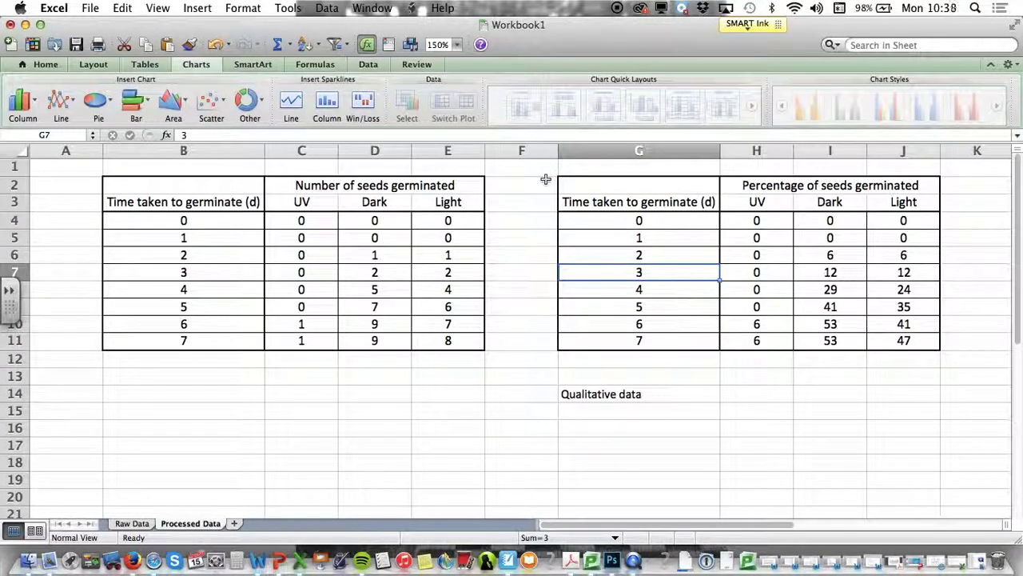